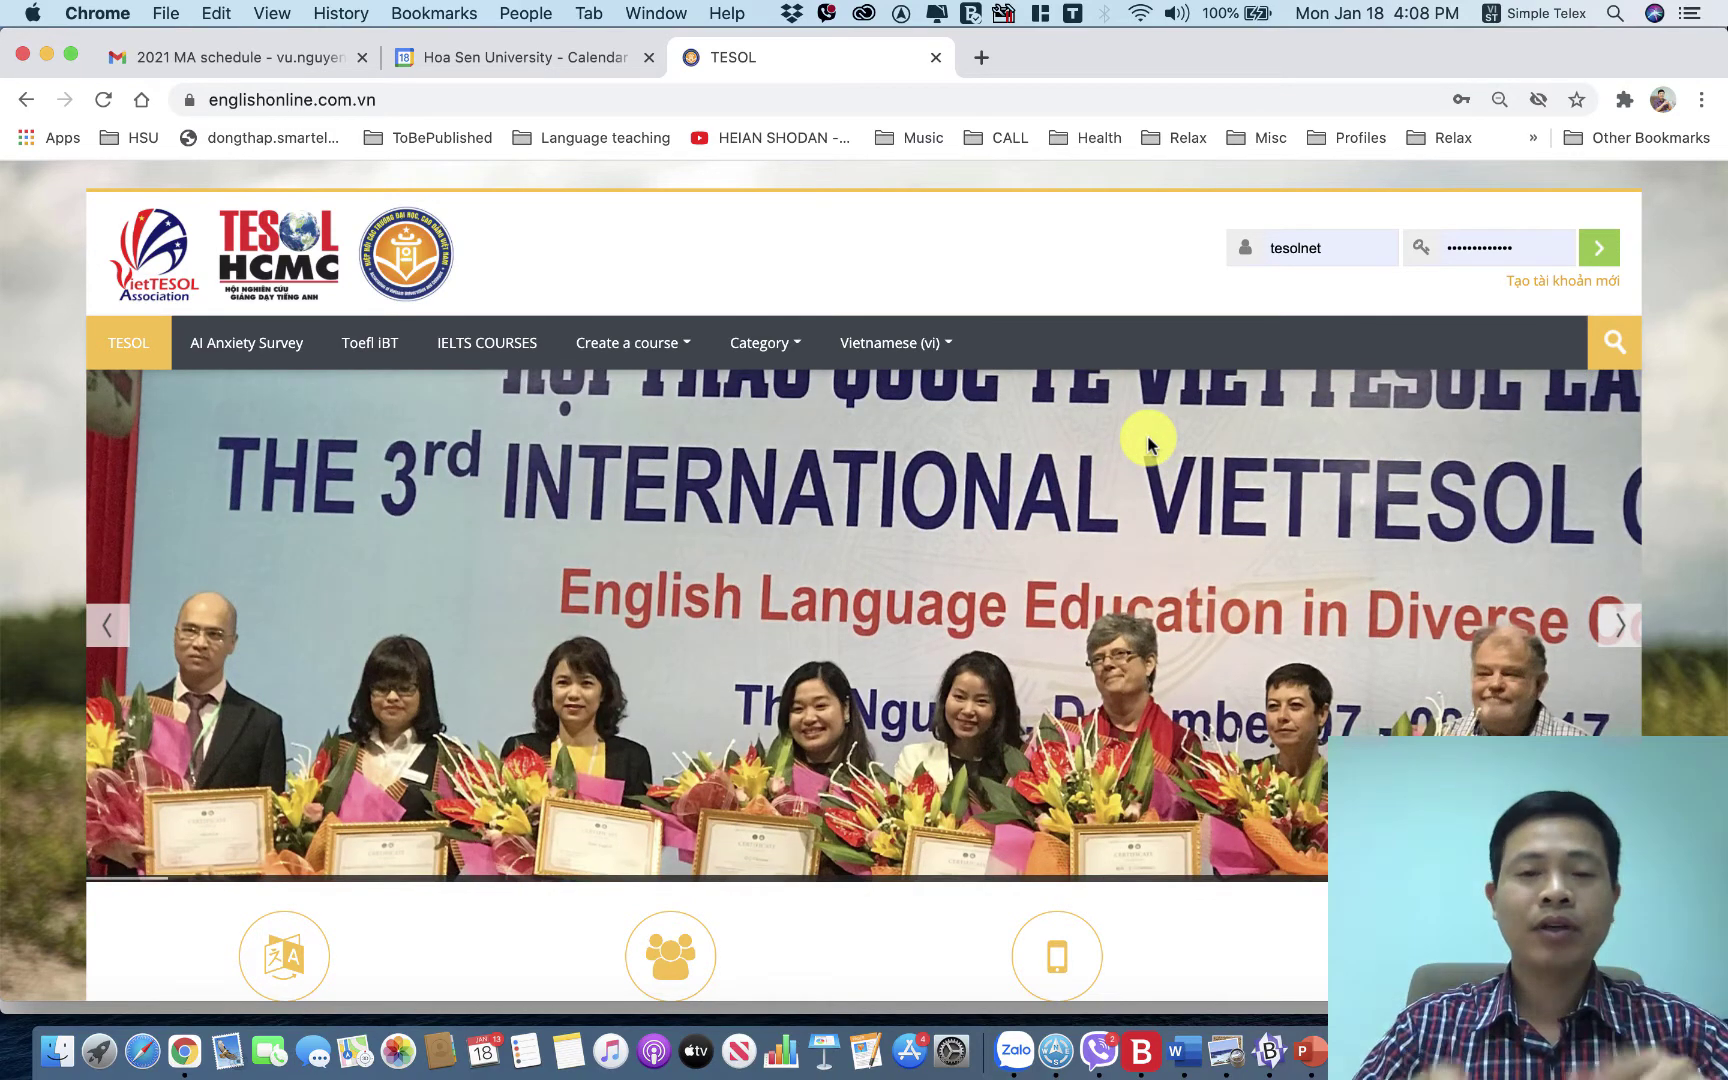
Follow the 'Tạo tài khoản mới' link on the englishonline.com.vn home page to reach the signup form.
left_click(406, 99)
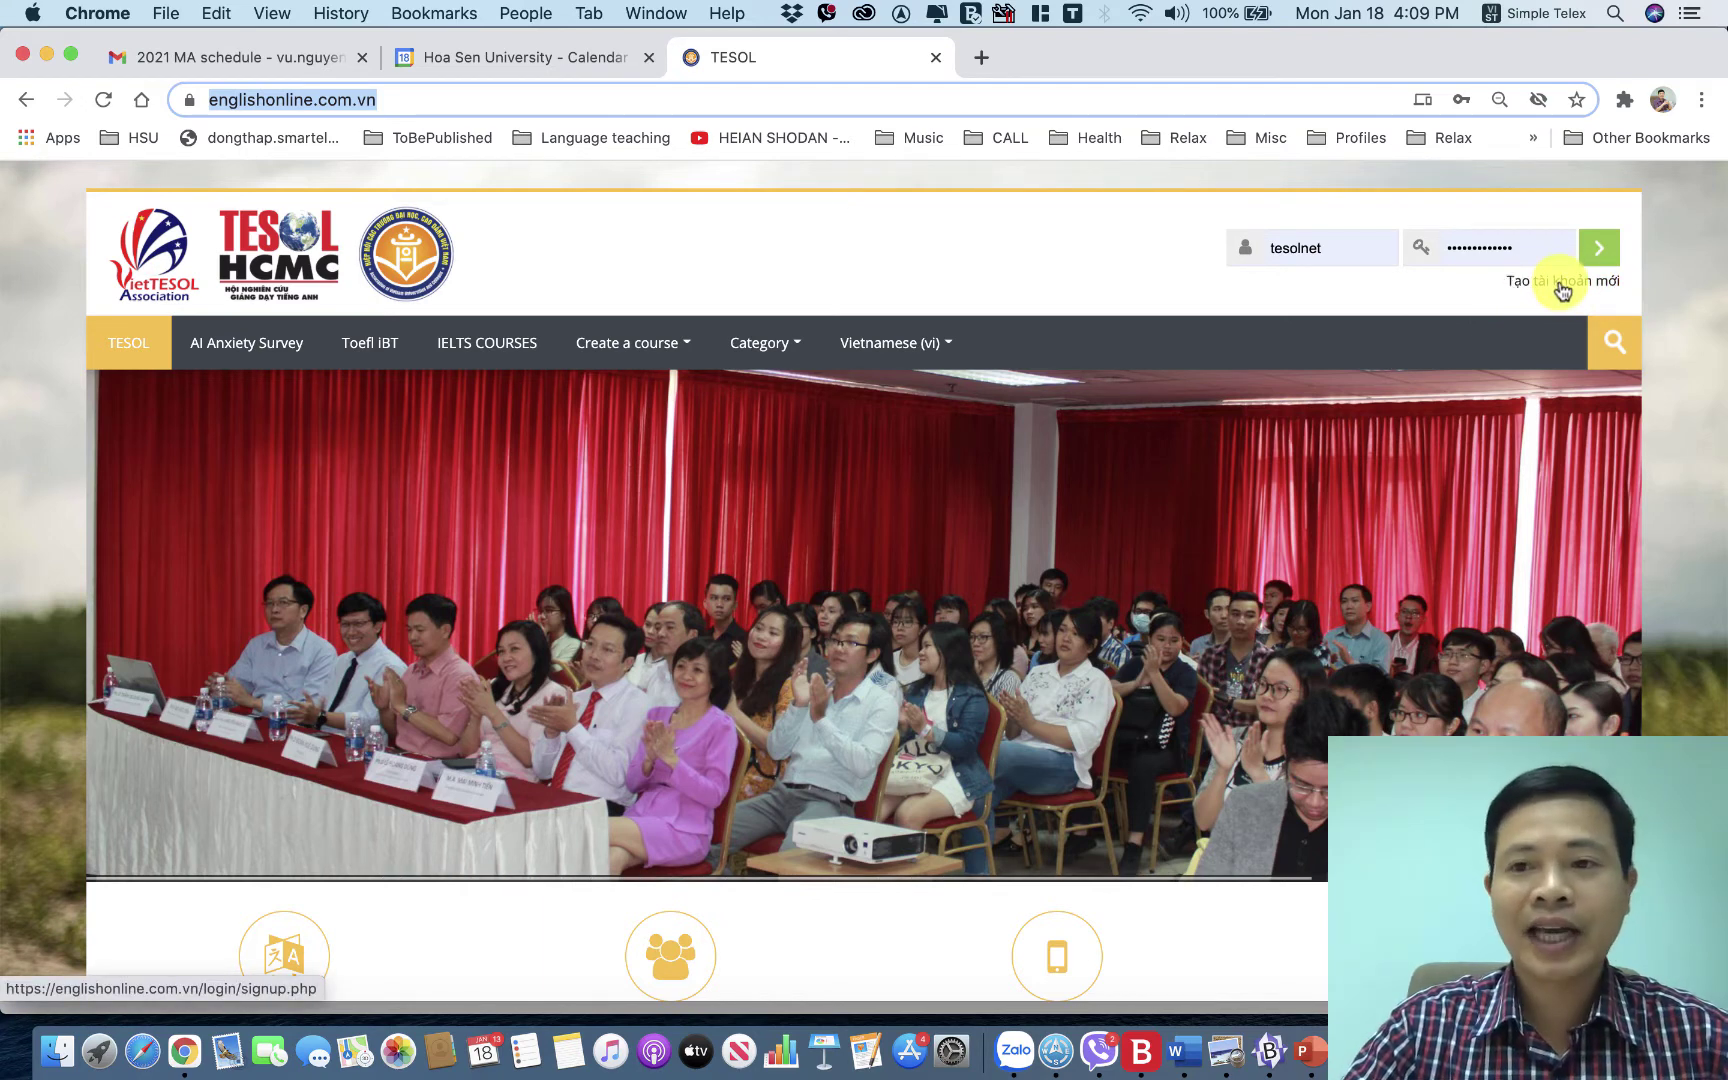
left_click(1562, 289)
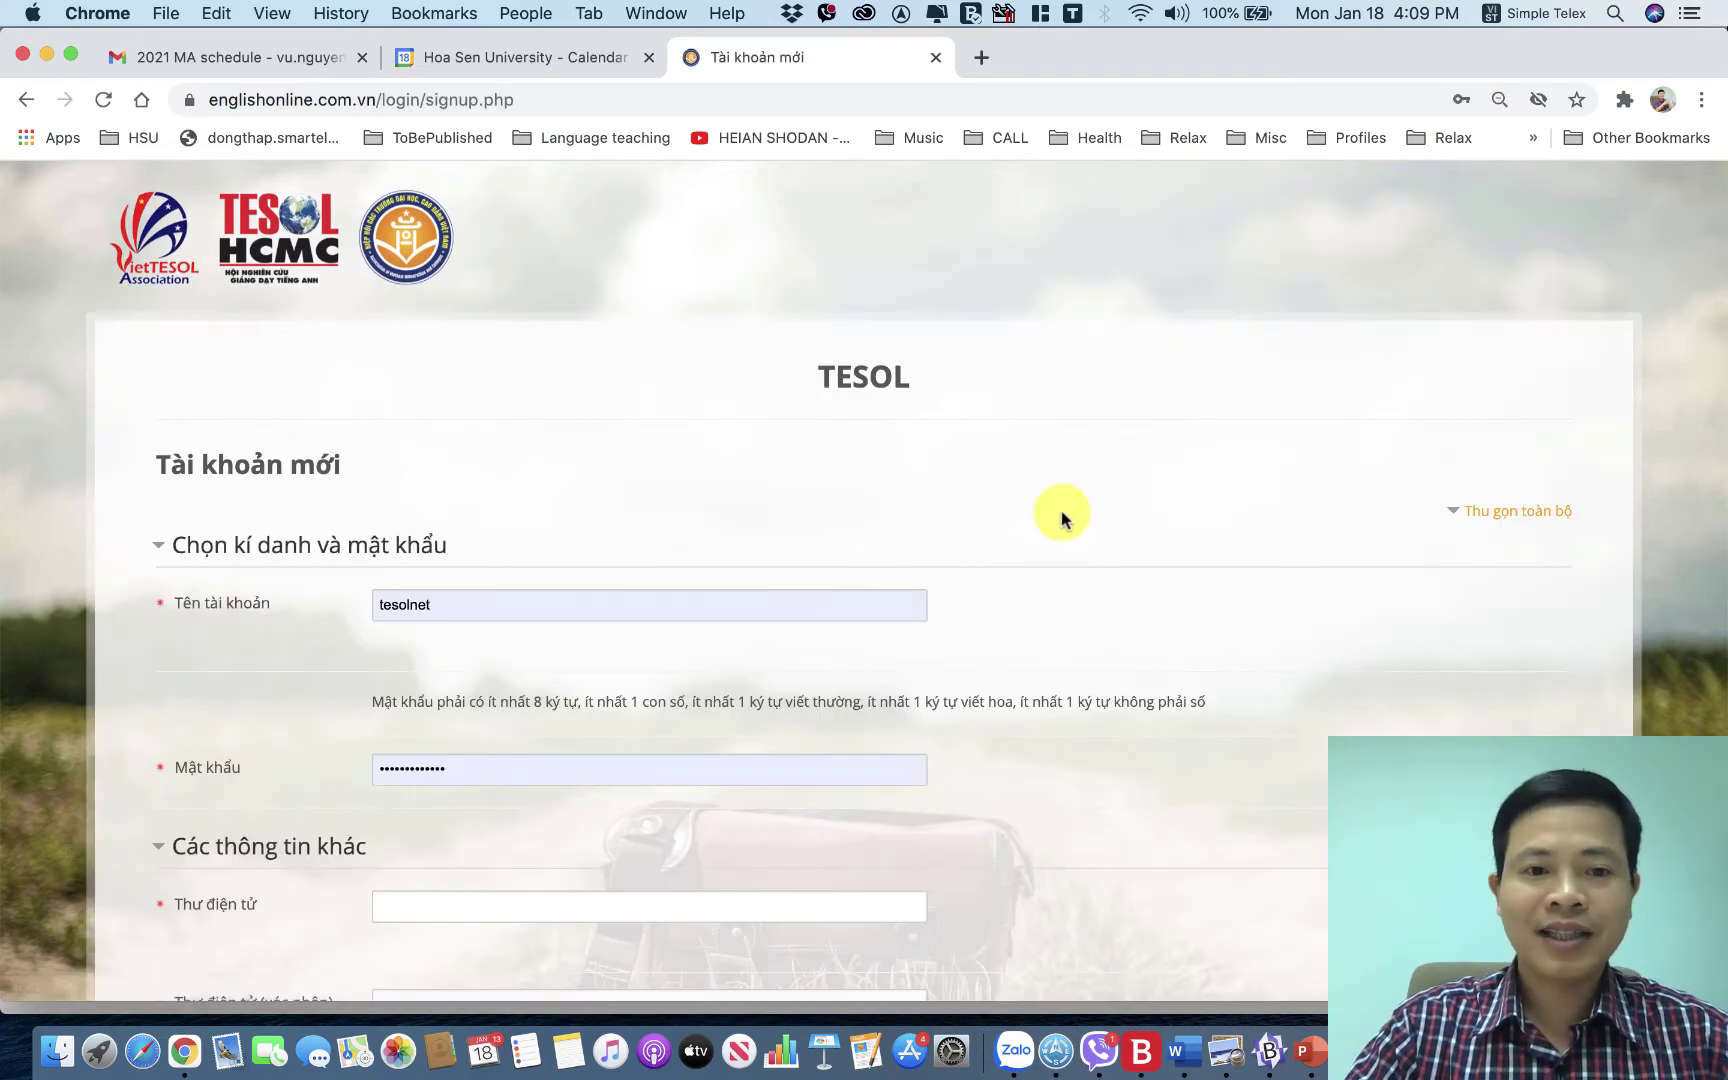
Replace the autofilled 'Tên tài khoản' with the new account username.
scroll(1061, 513, "down", 2)
left_click_drag(503, 497, 347, 502)
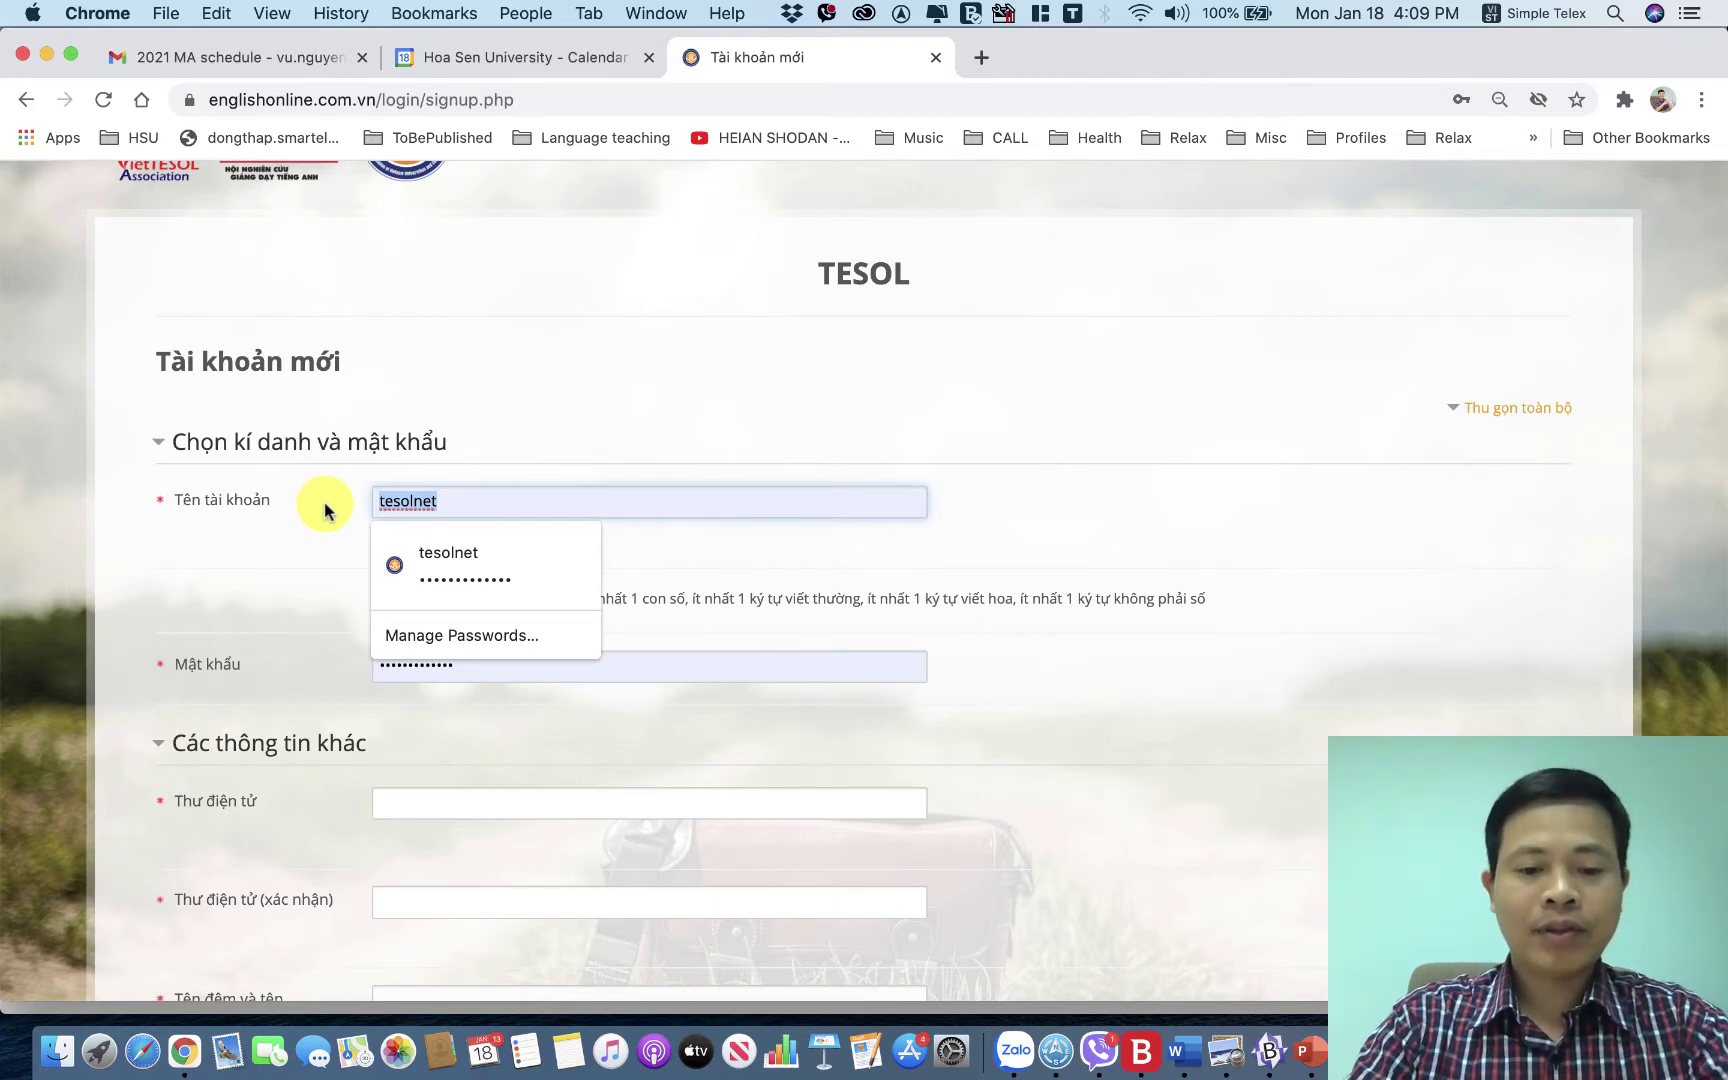
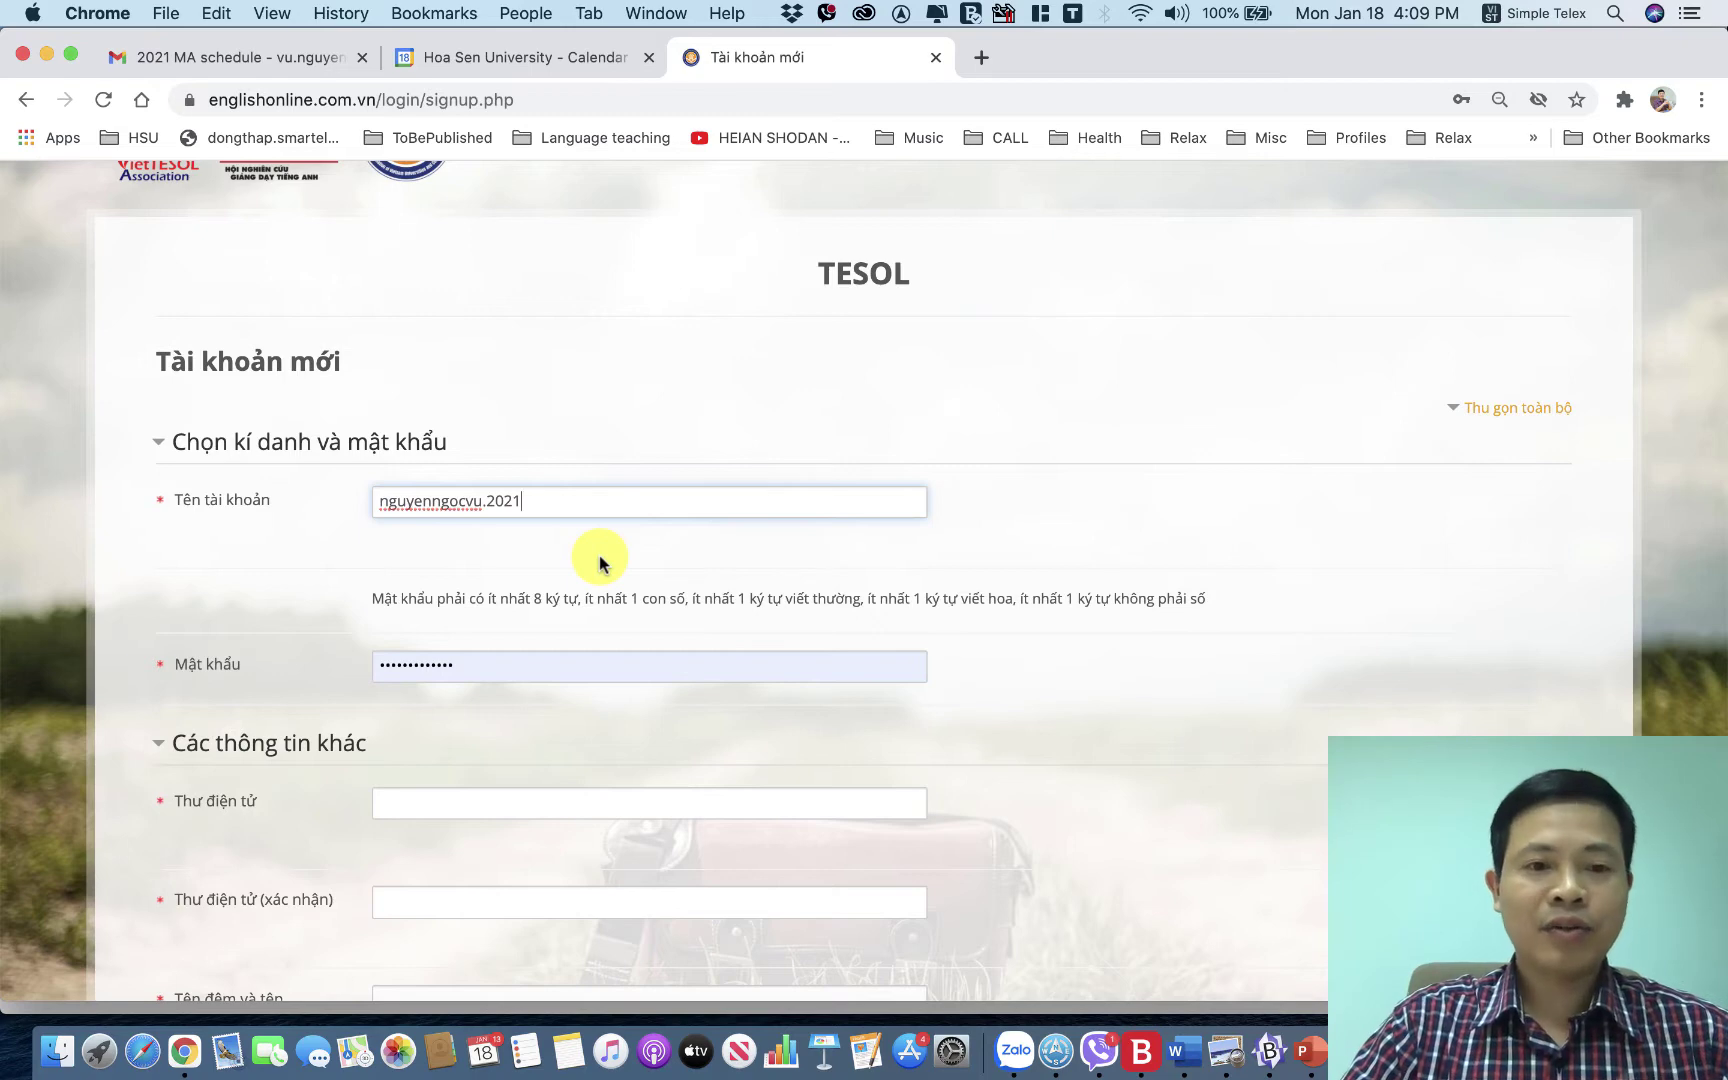
Replace the autofilled 'Mật khẩu' with a new password, switching input to U.S. English.
scroll(599, 555, "down", 2)
left_click(502, 579)
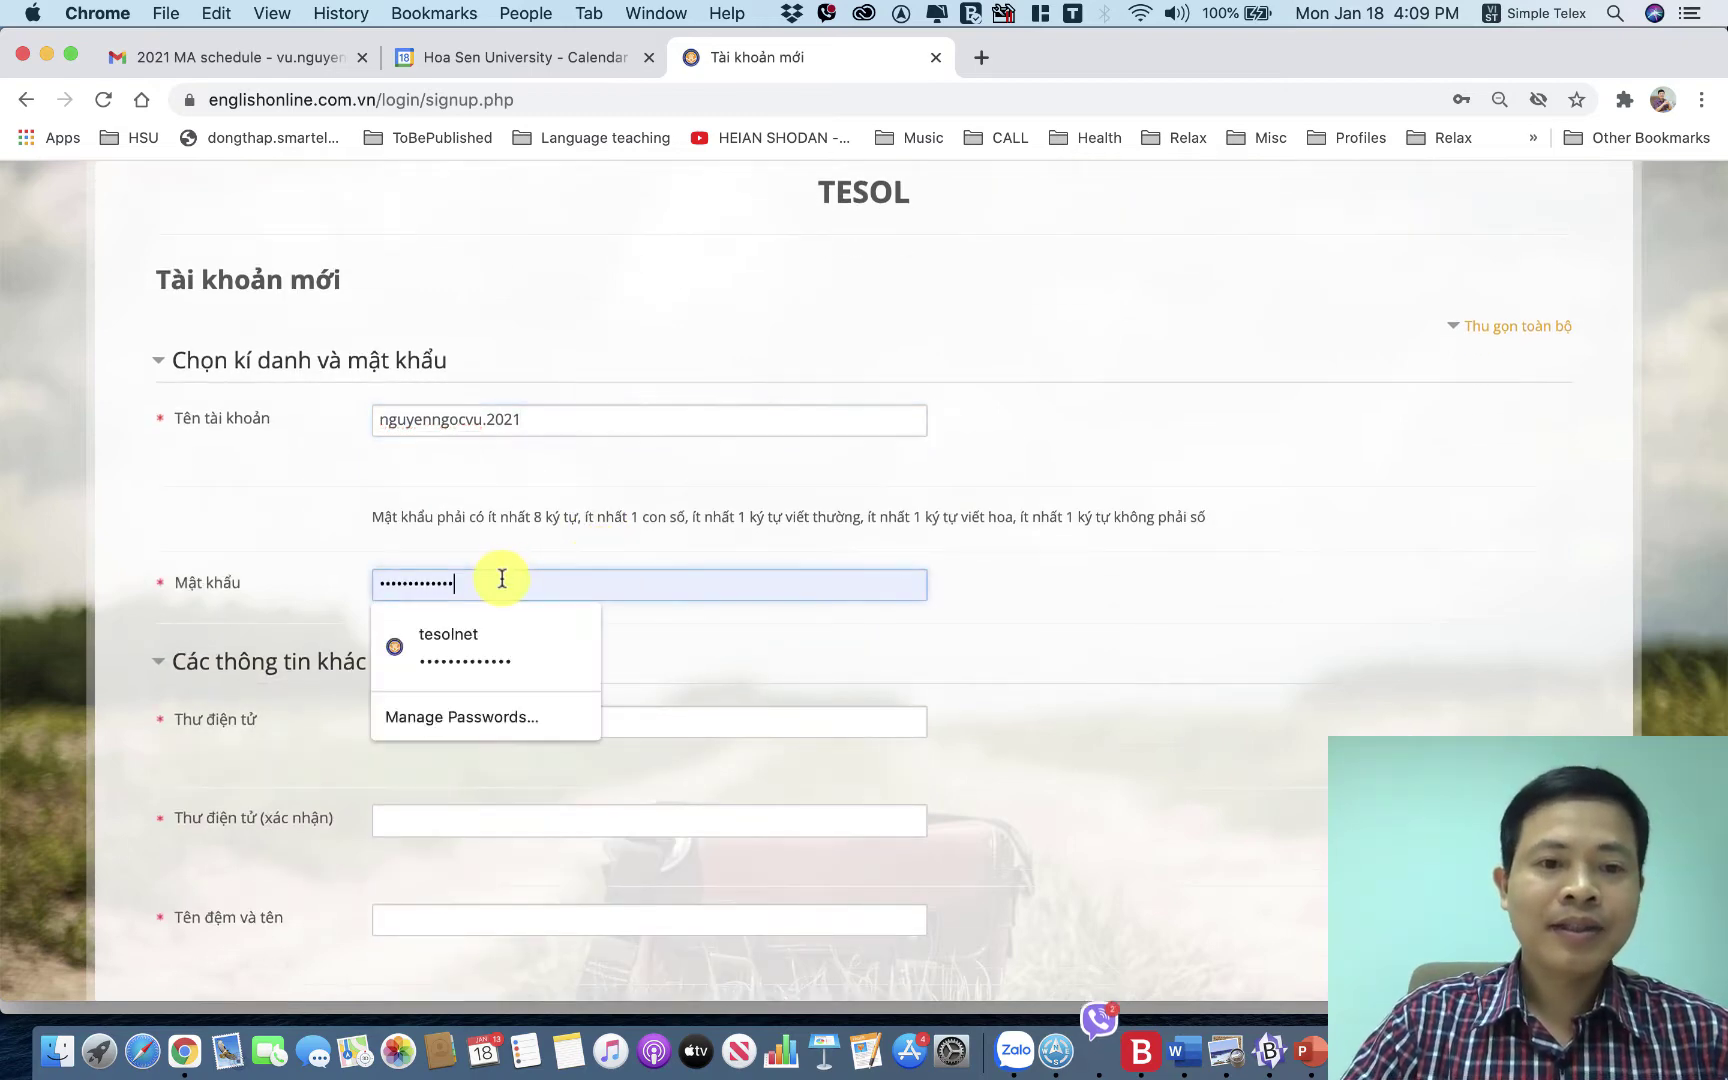
left_click_drag(497, 579, 340, 578)
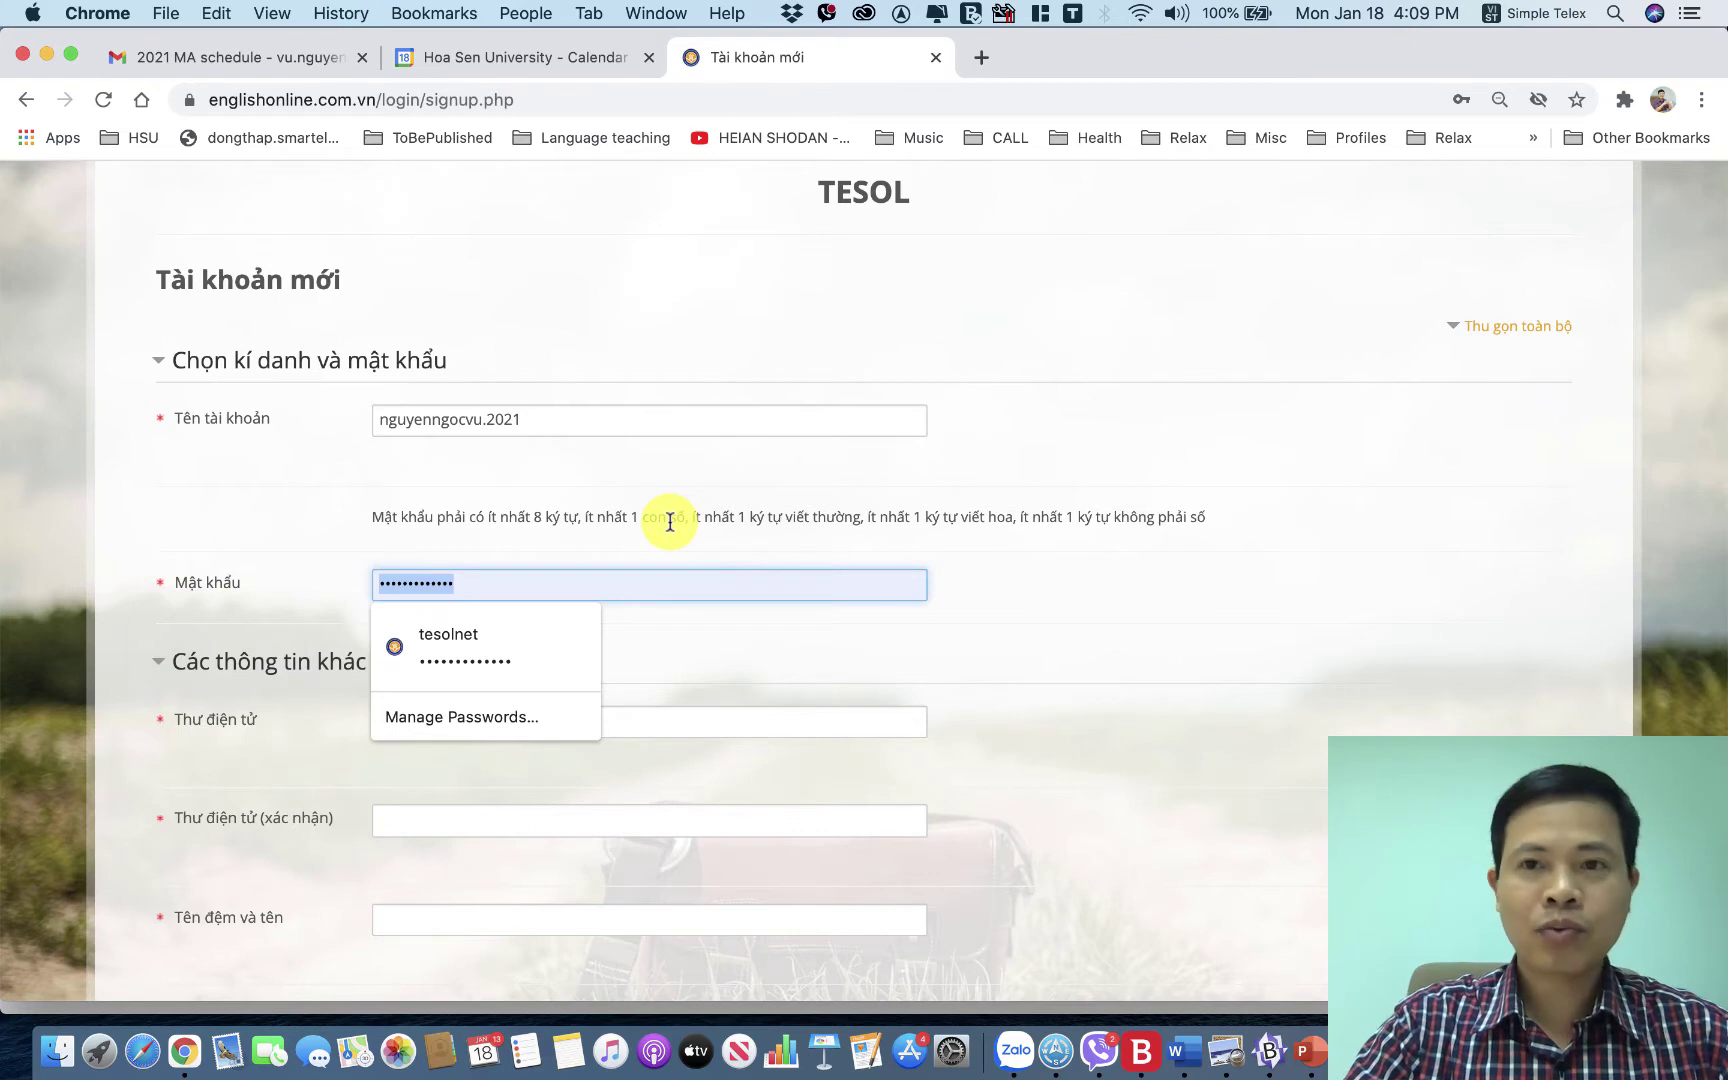
key("ctrl+space")
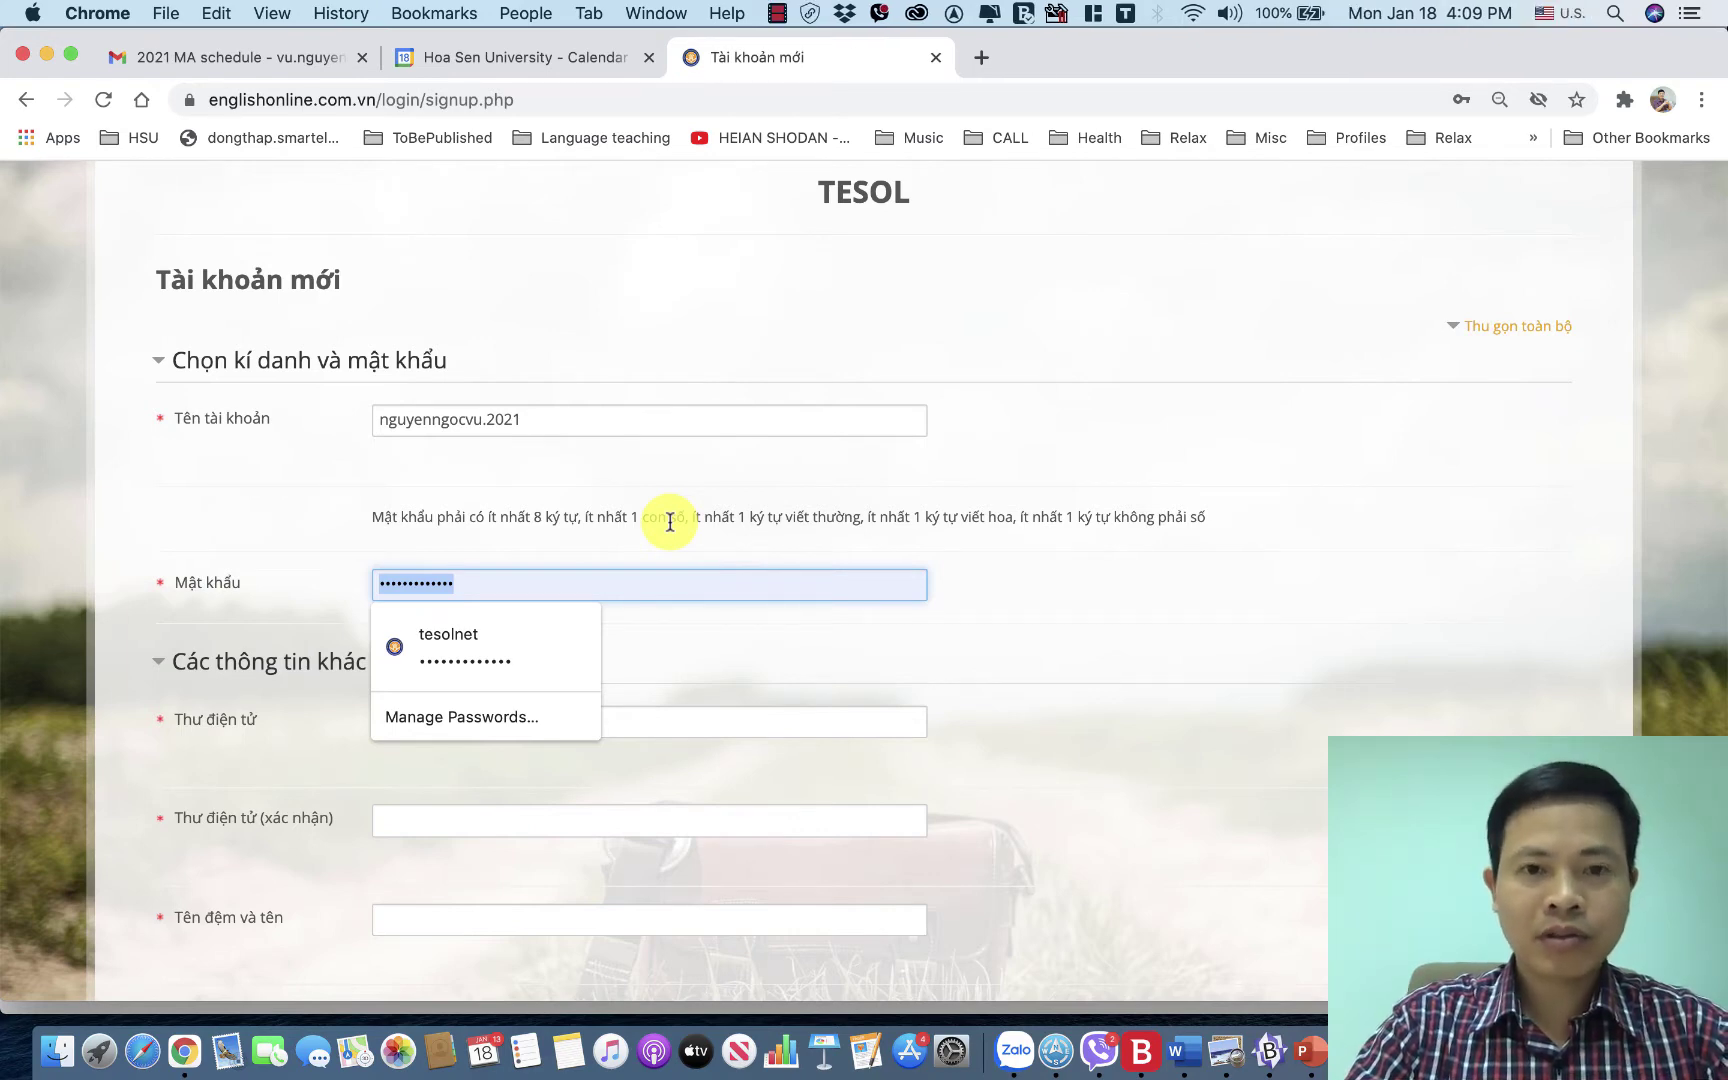
type("a••••••••••")
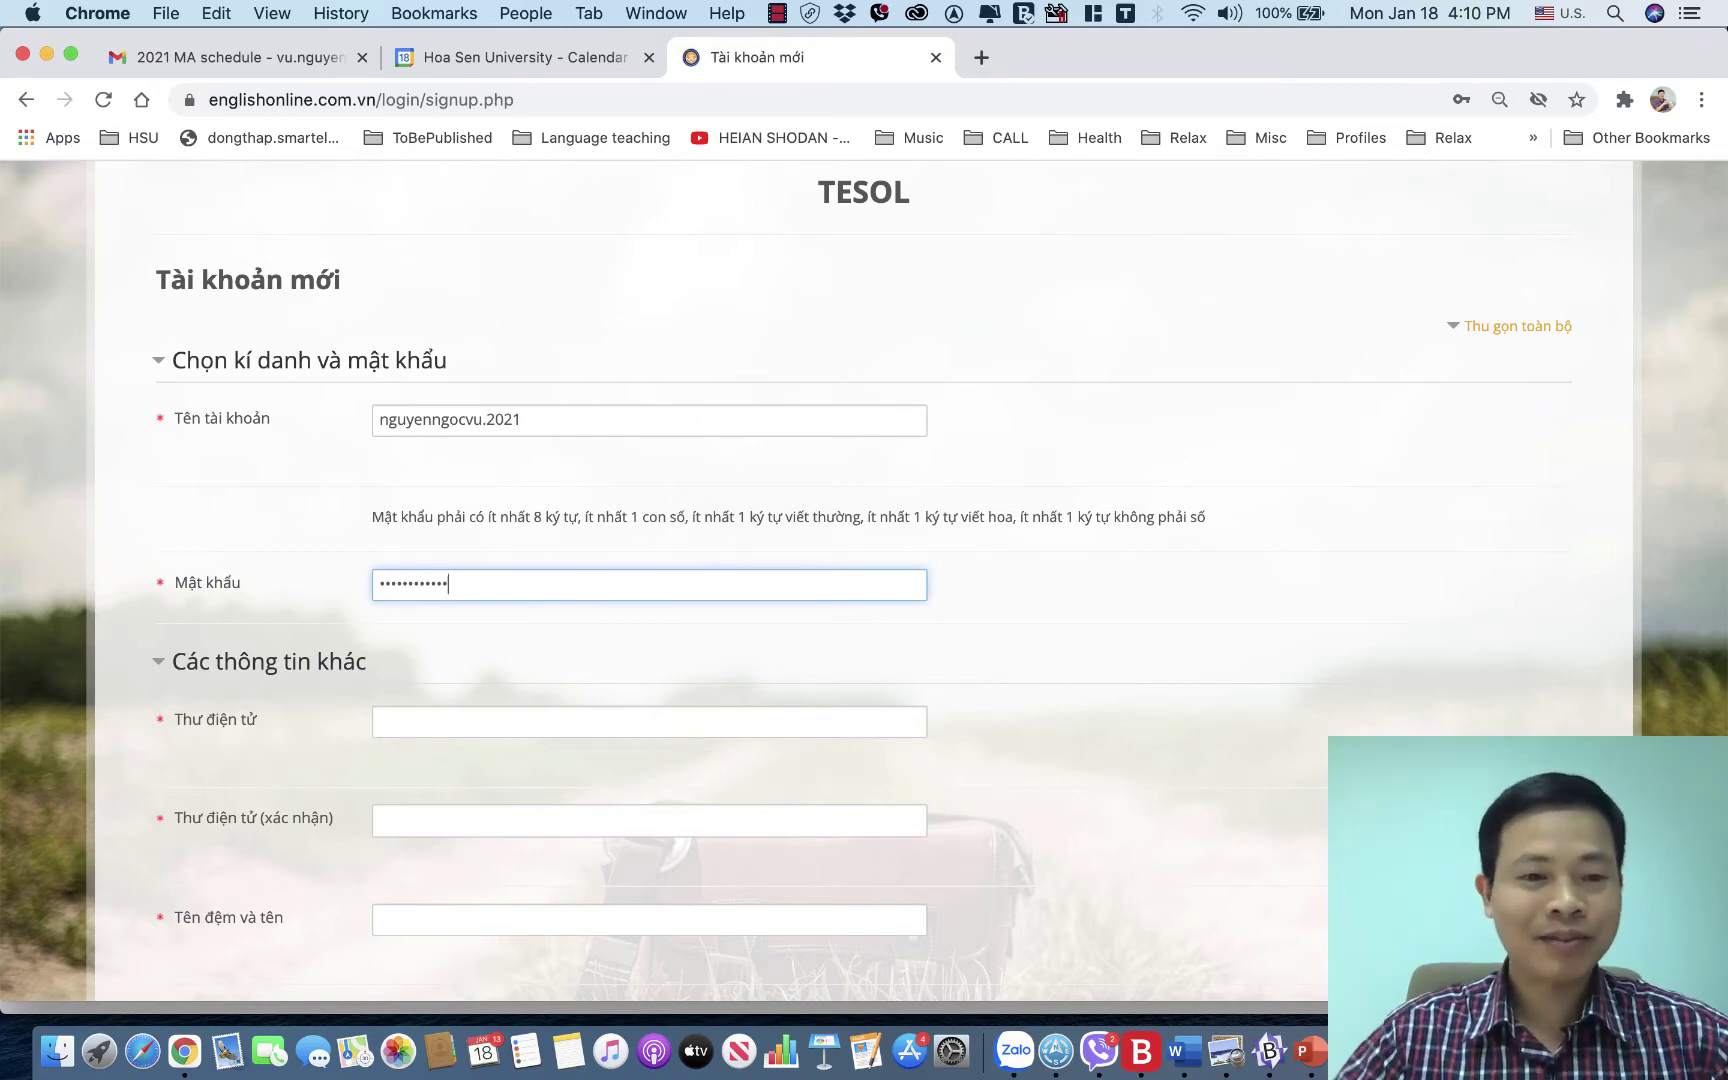
Fill the e-mail and name fields from Chrome's saved autofill entry.
left_click(498, 724)
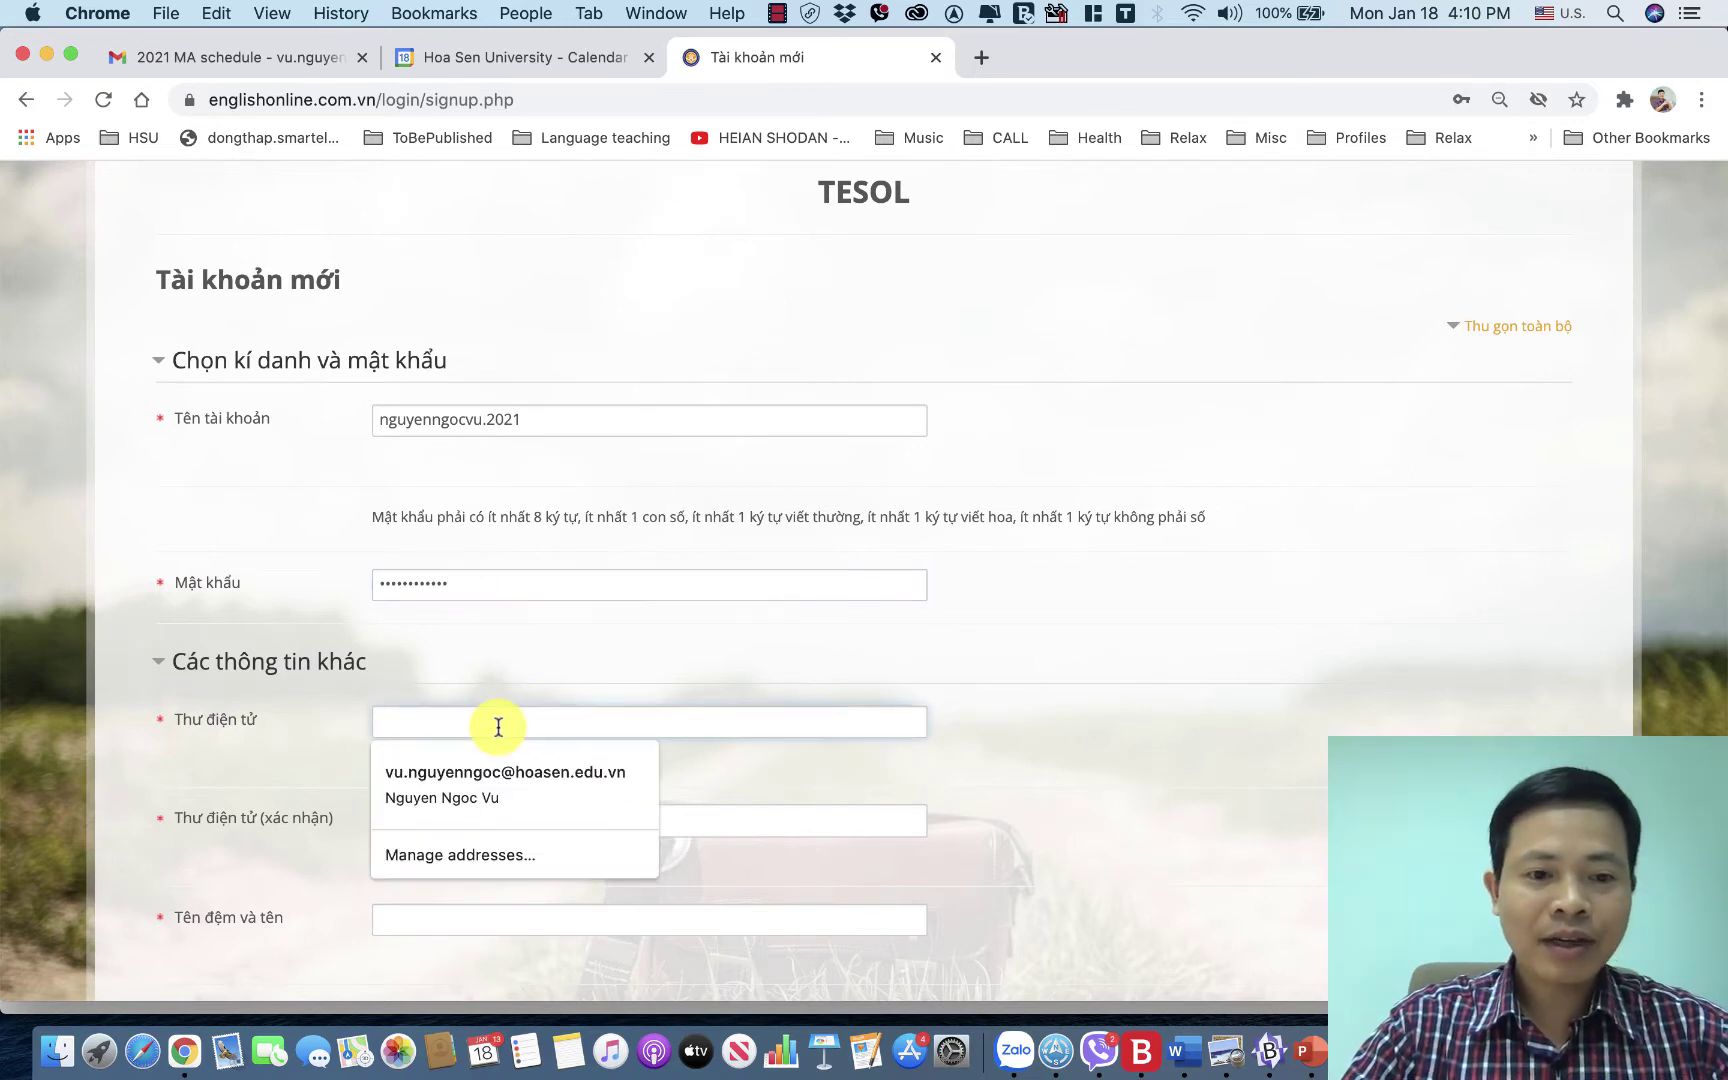
left_click(480, 770)
scroll(482, 771, "down", 2)
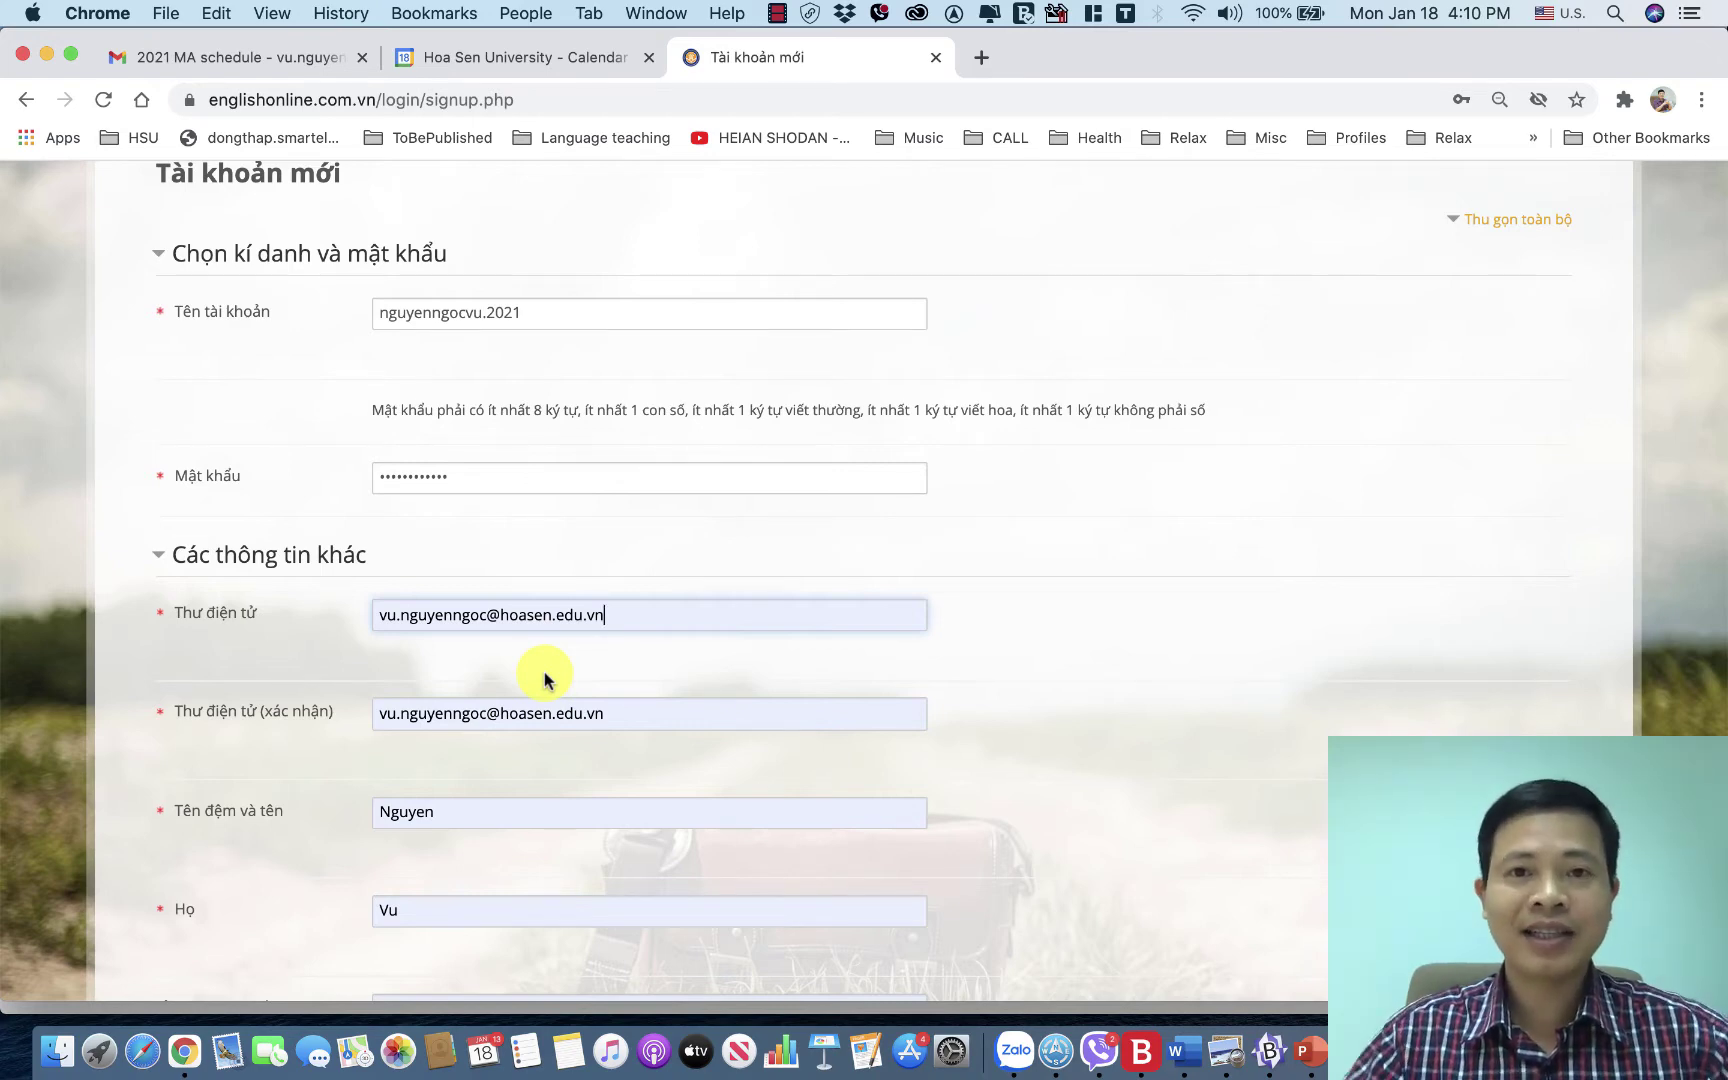
scroll(631, 683, "down", 3)
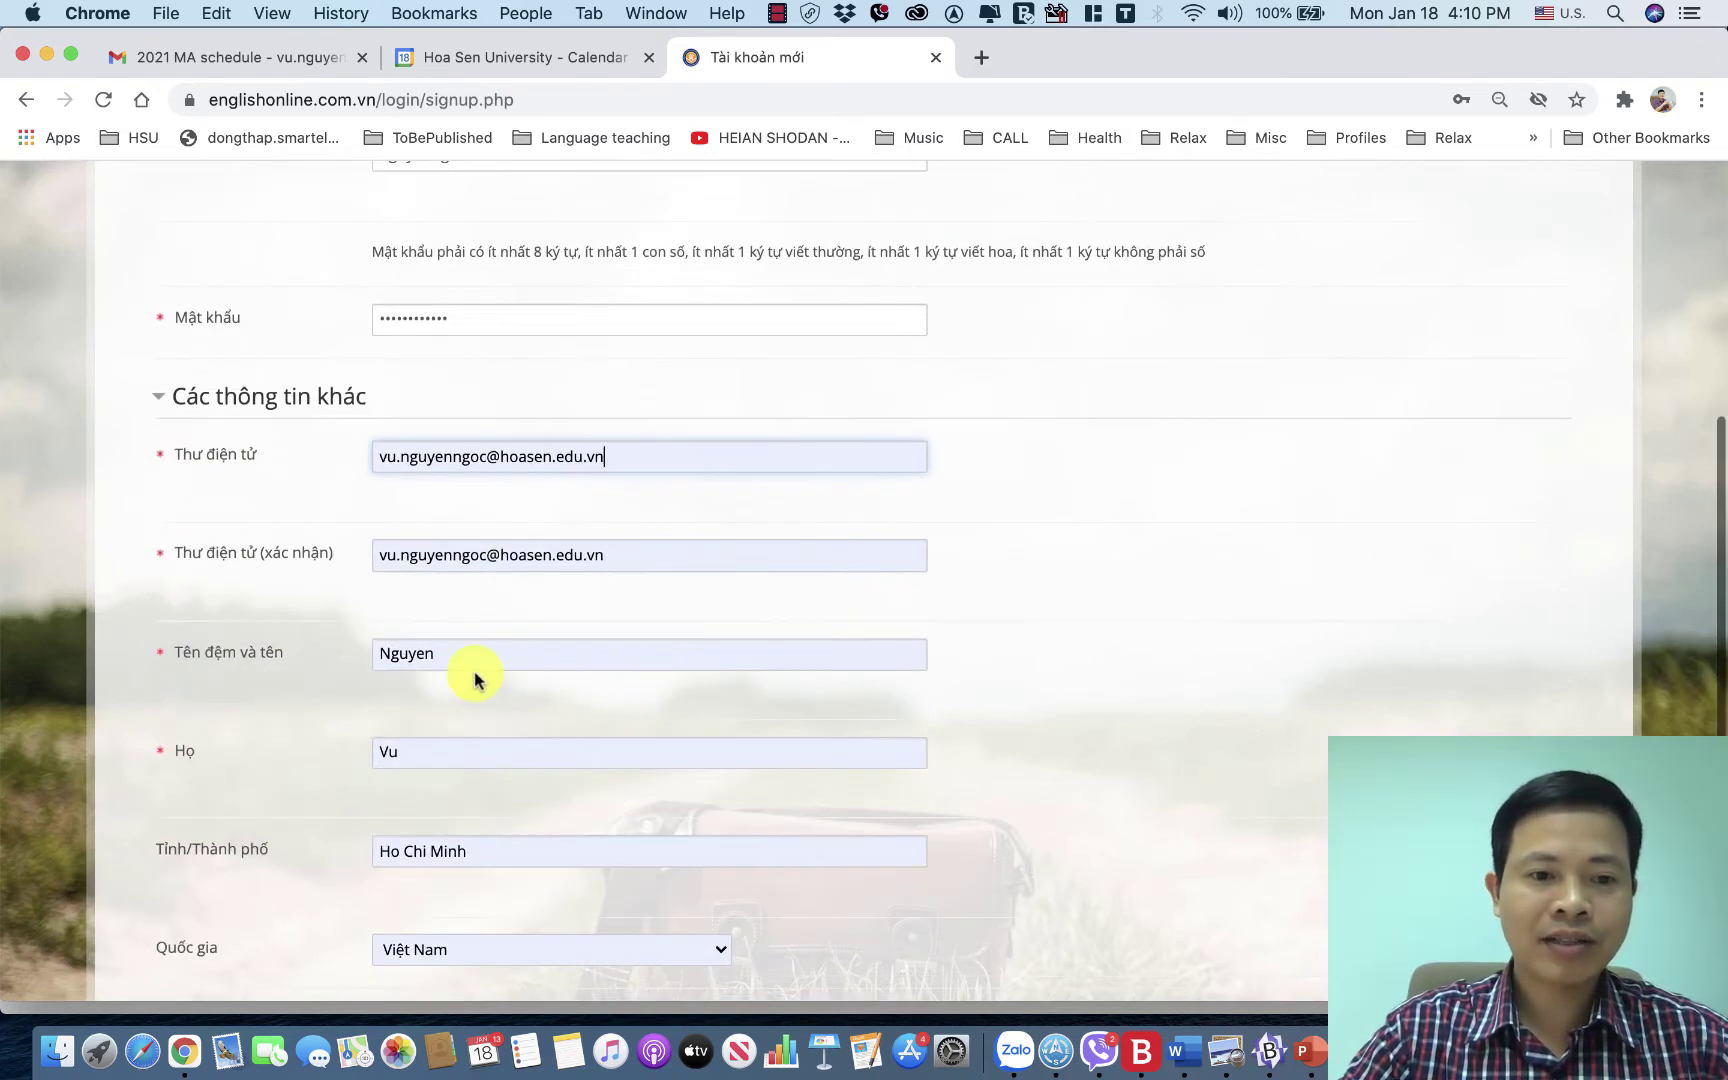
Retype the 'Tên đệm và tên' first and middle name field correctly.
left_click(467, 660)
key("super+a")
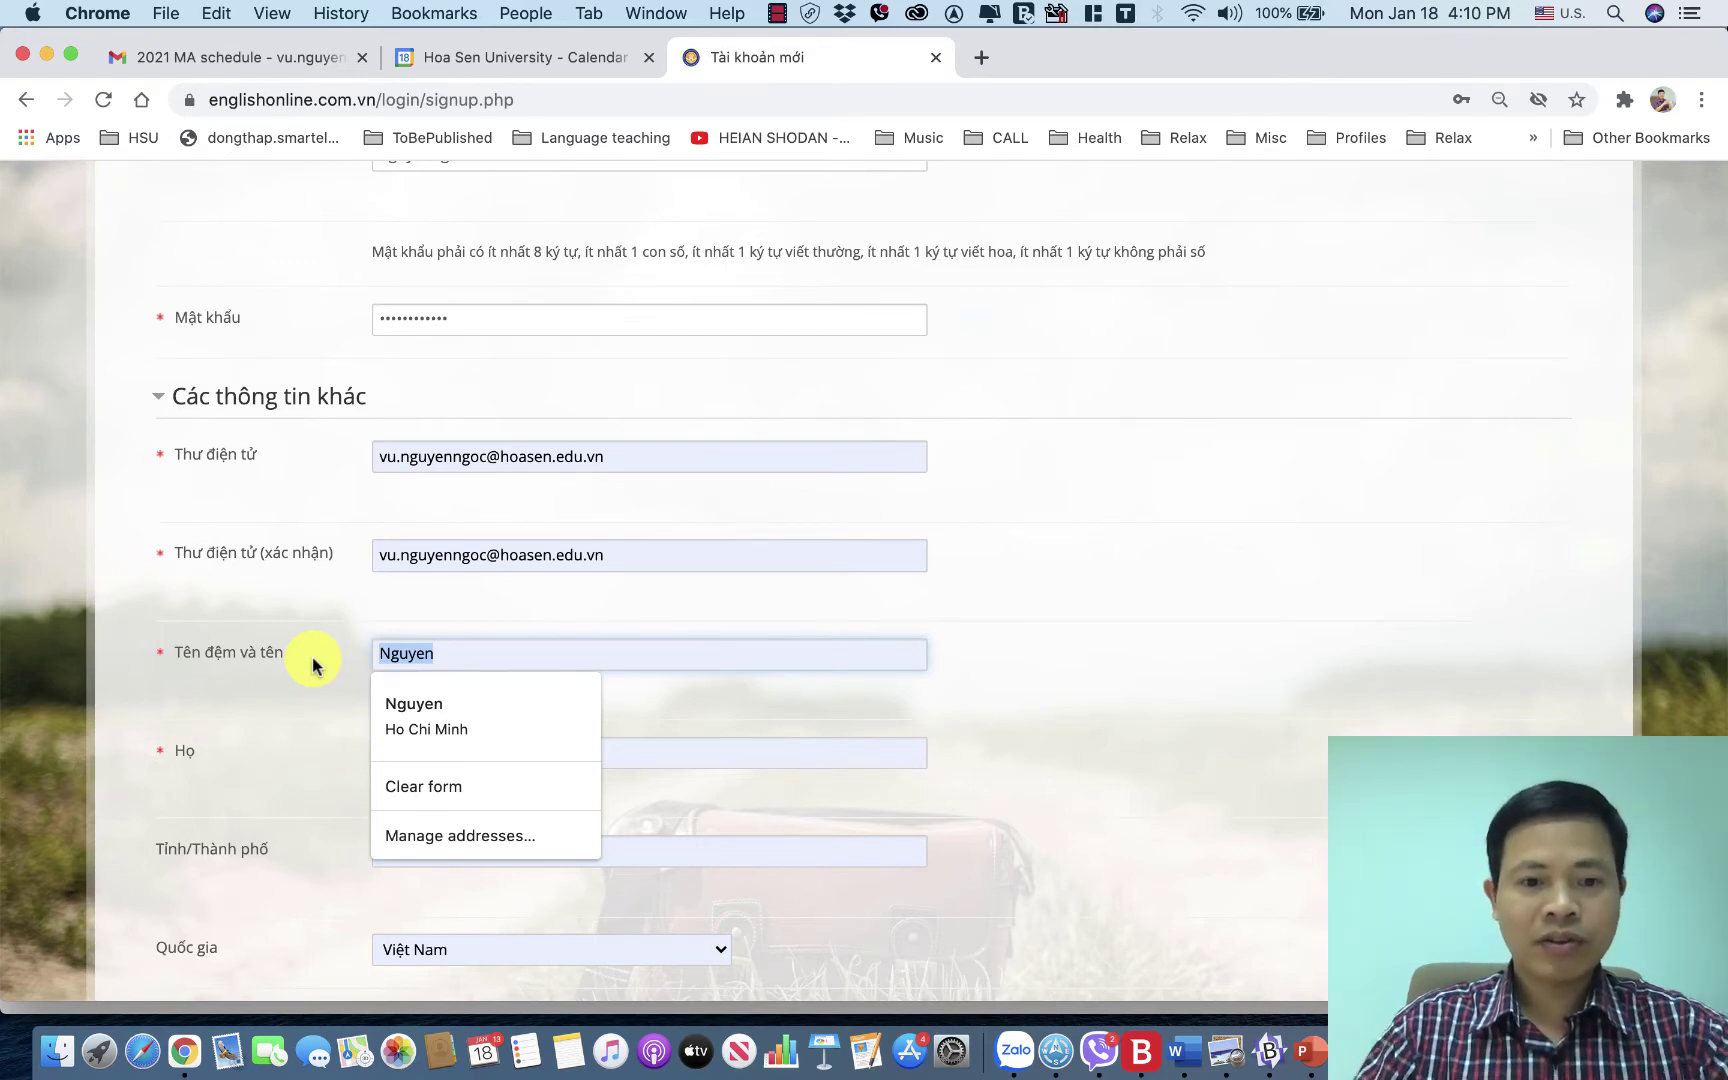
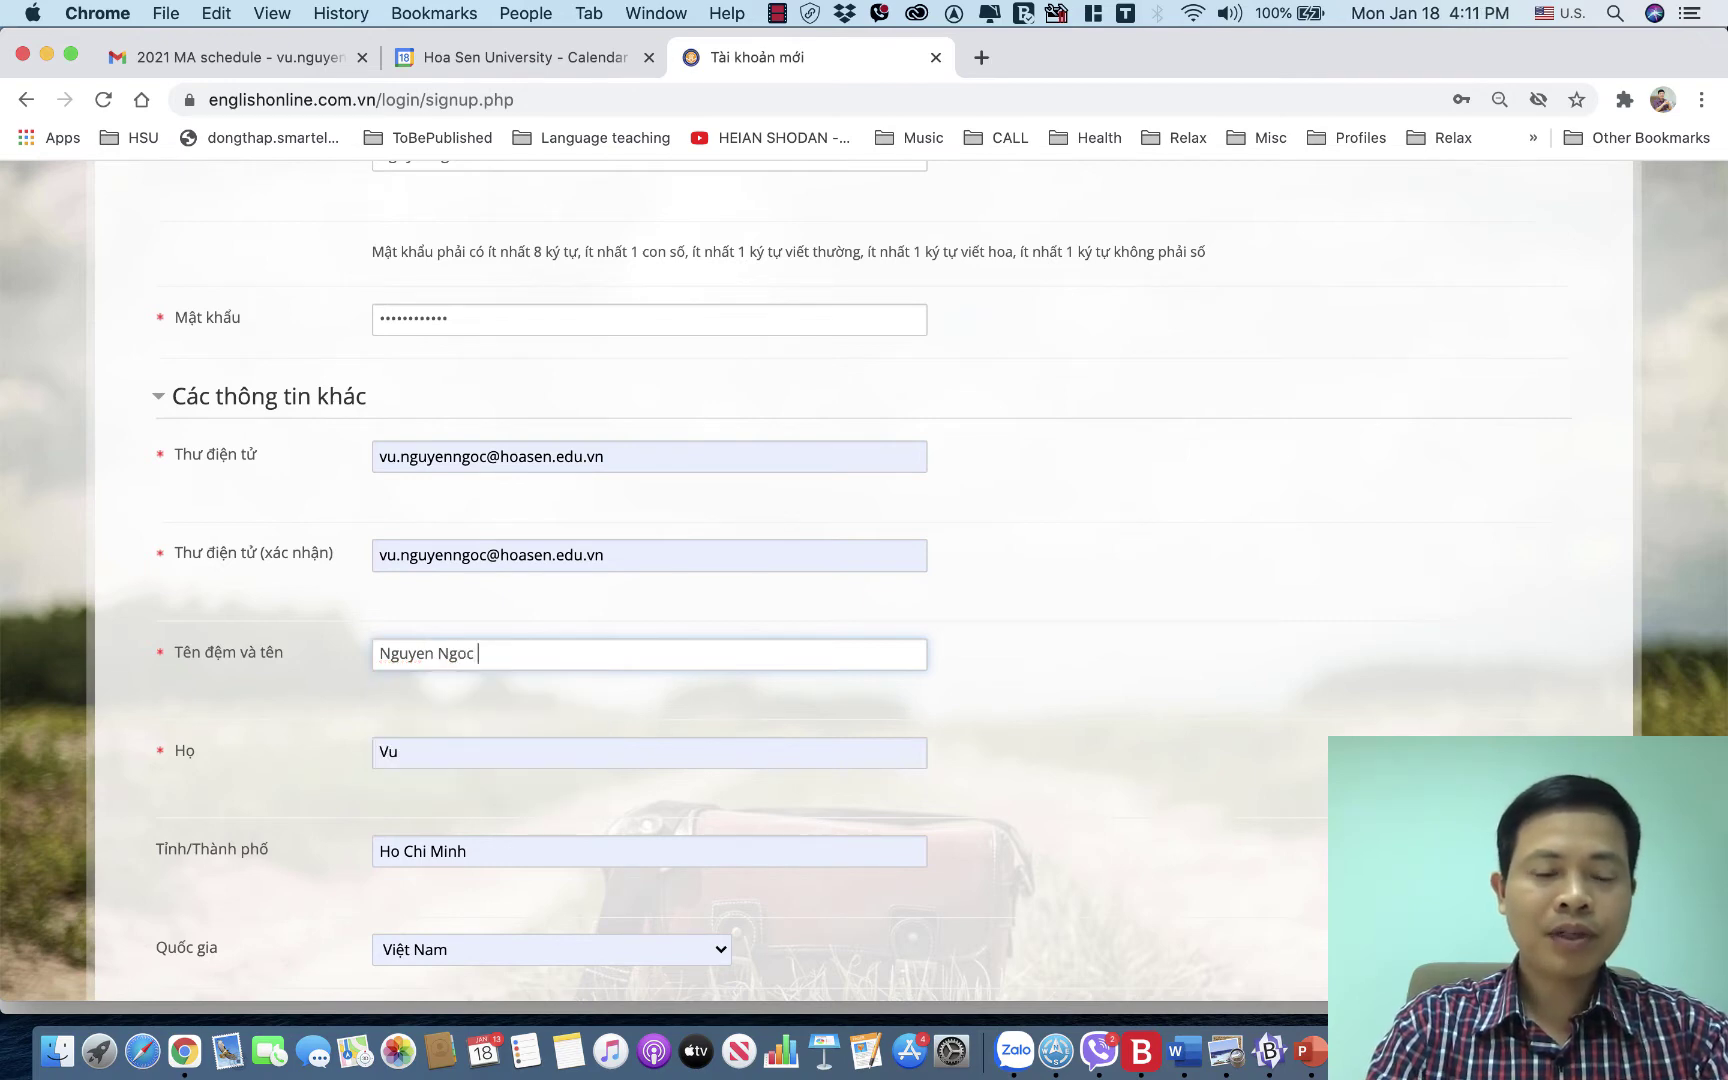
left_click(444, 735)
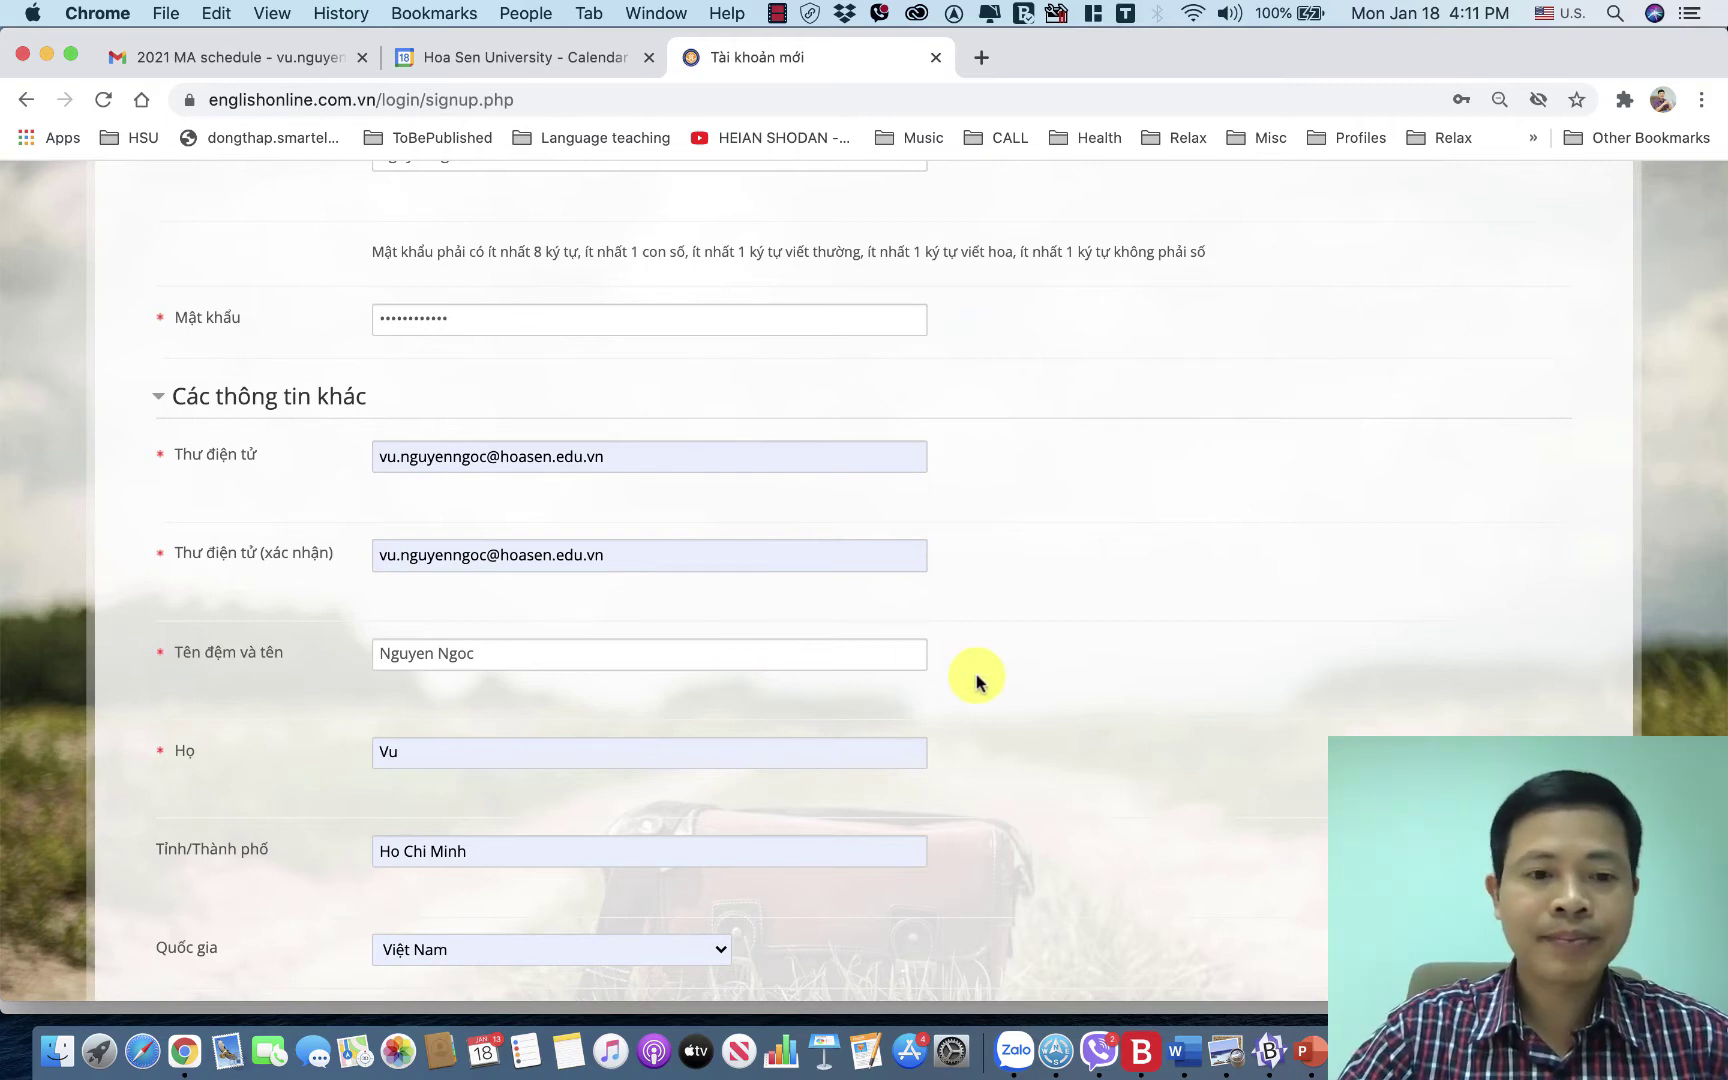
Submit the completed signup form with 'Tạo tài khoản mới'.
scroll(977, 682, "down", 5)
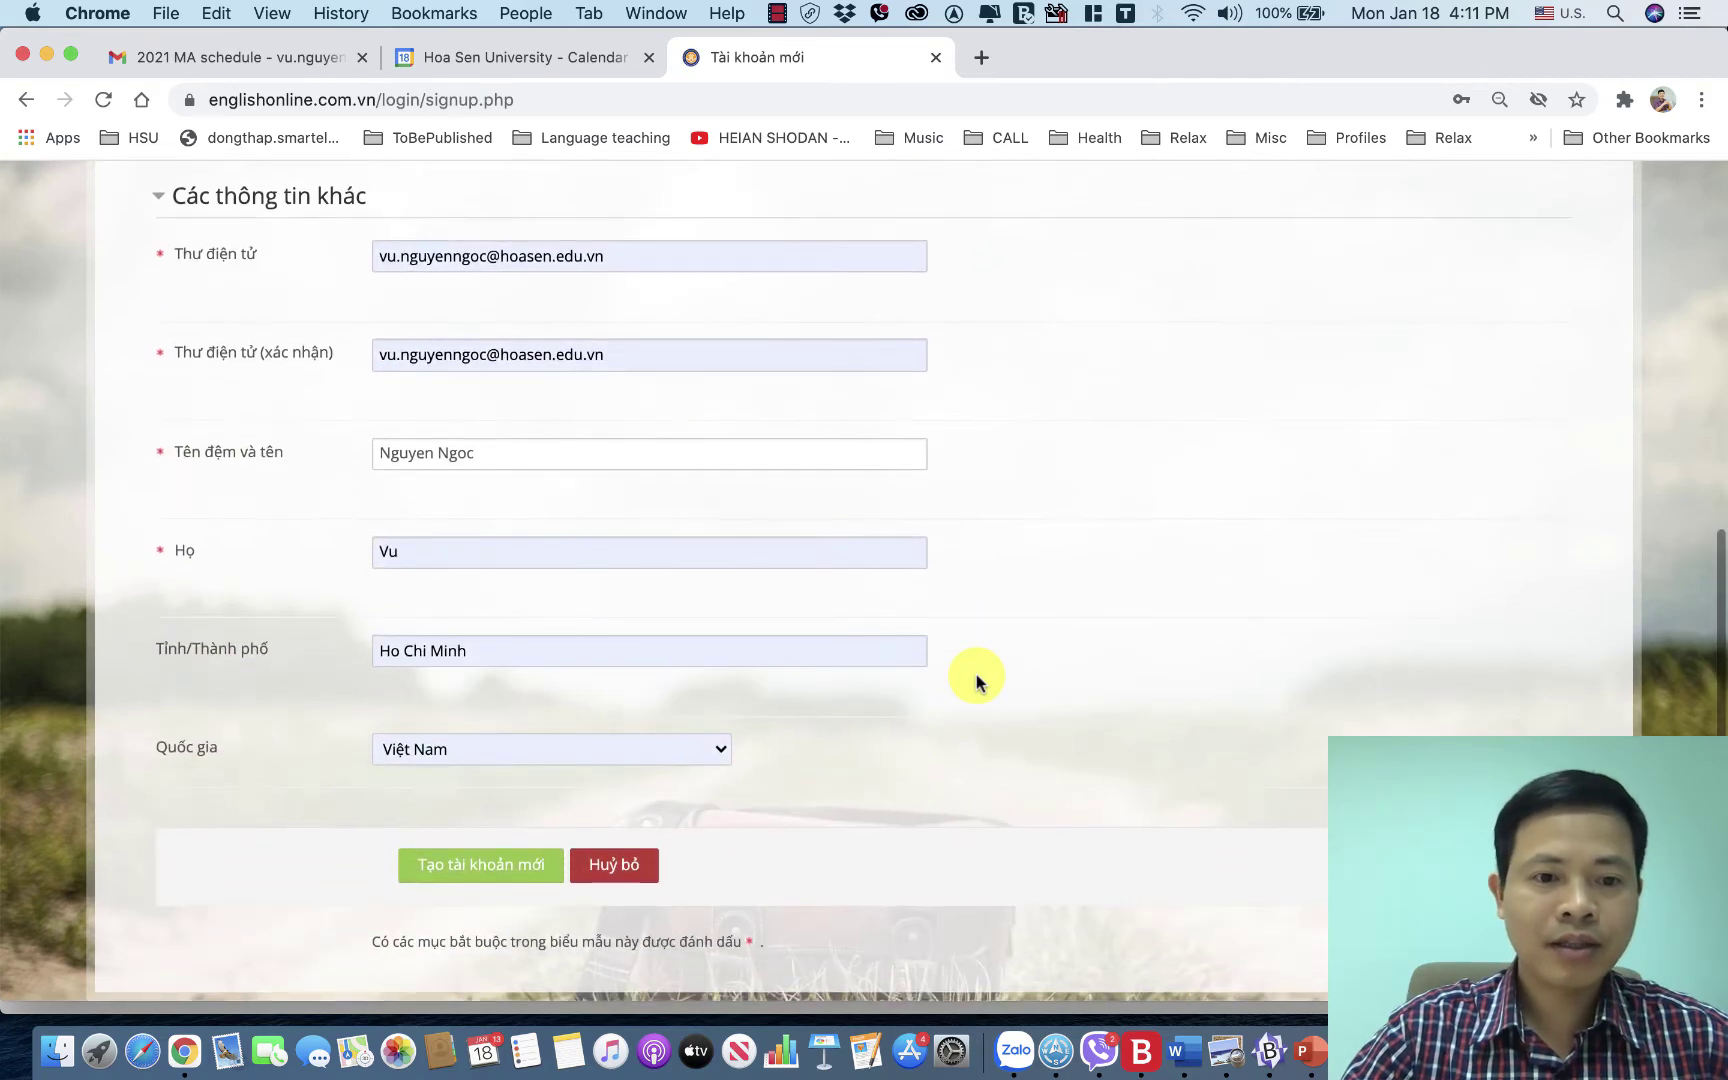
scroll(977, 682, "up", 15)
scroll(977, 682, "down", 10)
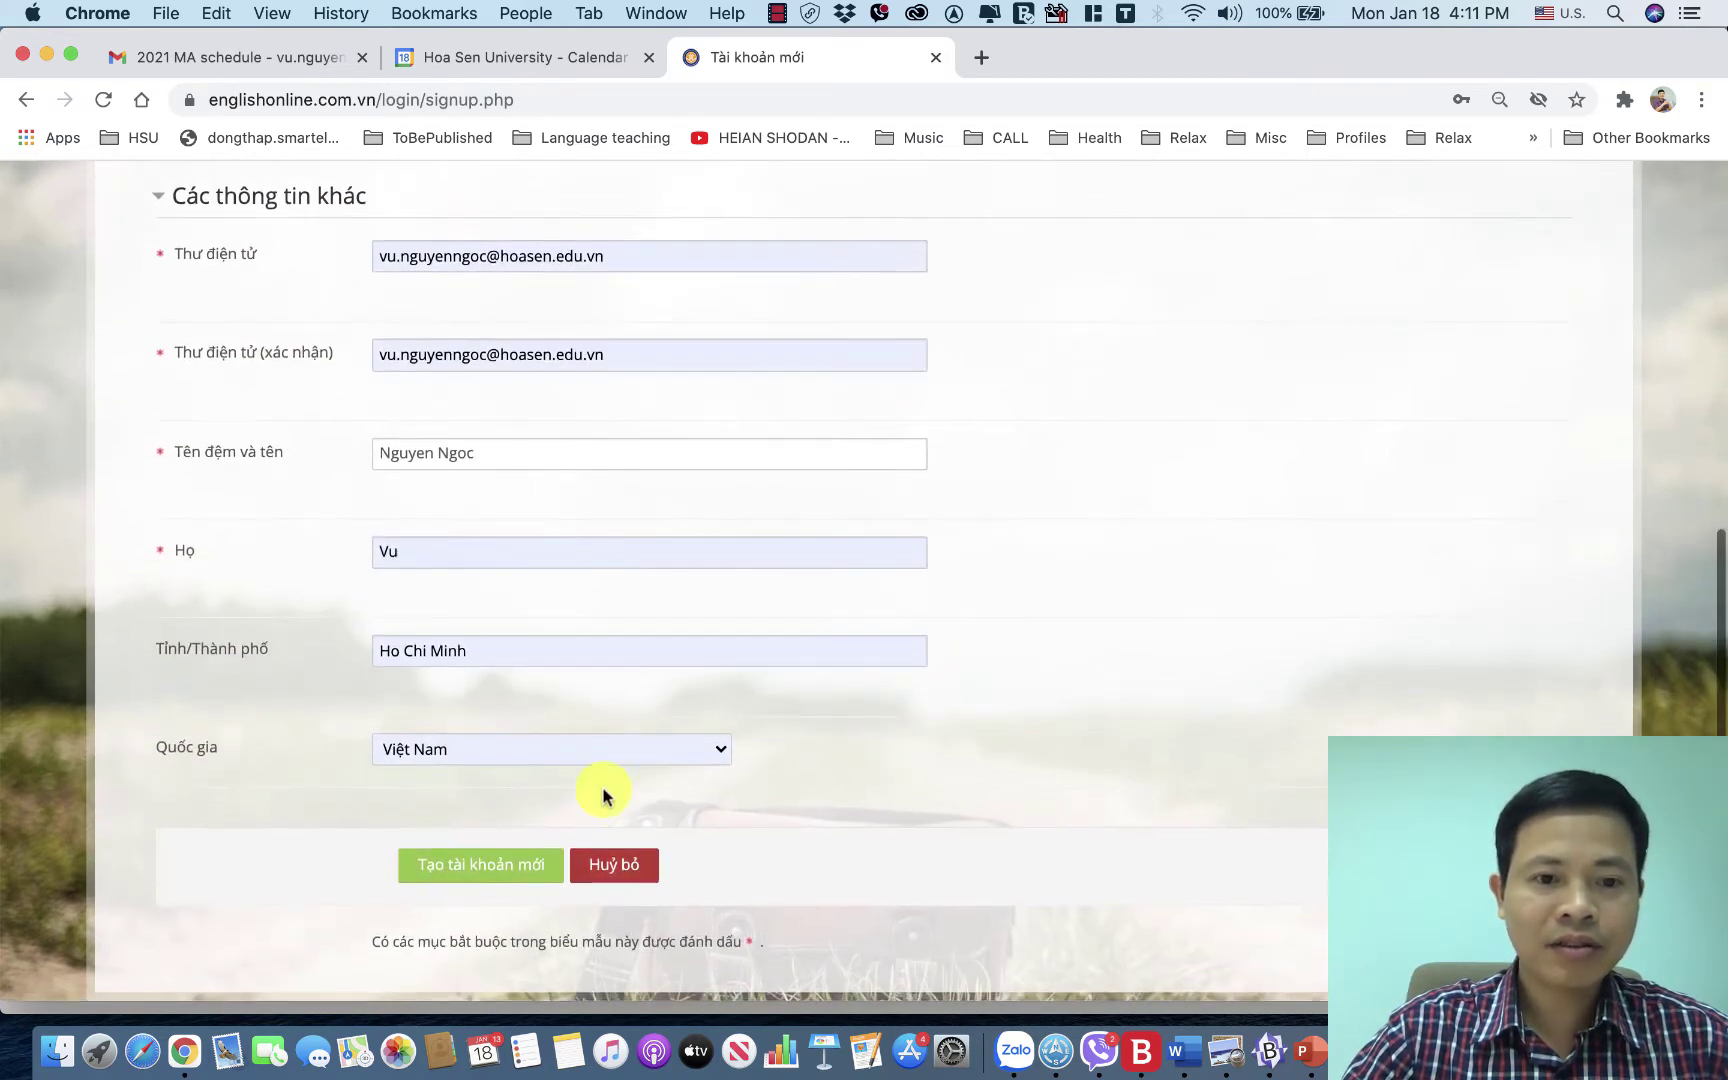
left_click(487, 874)
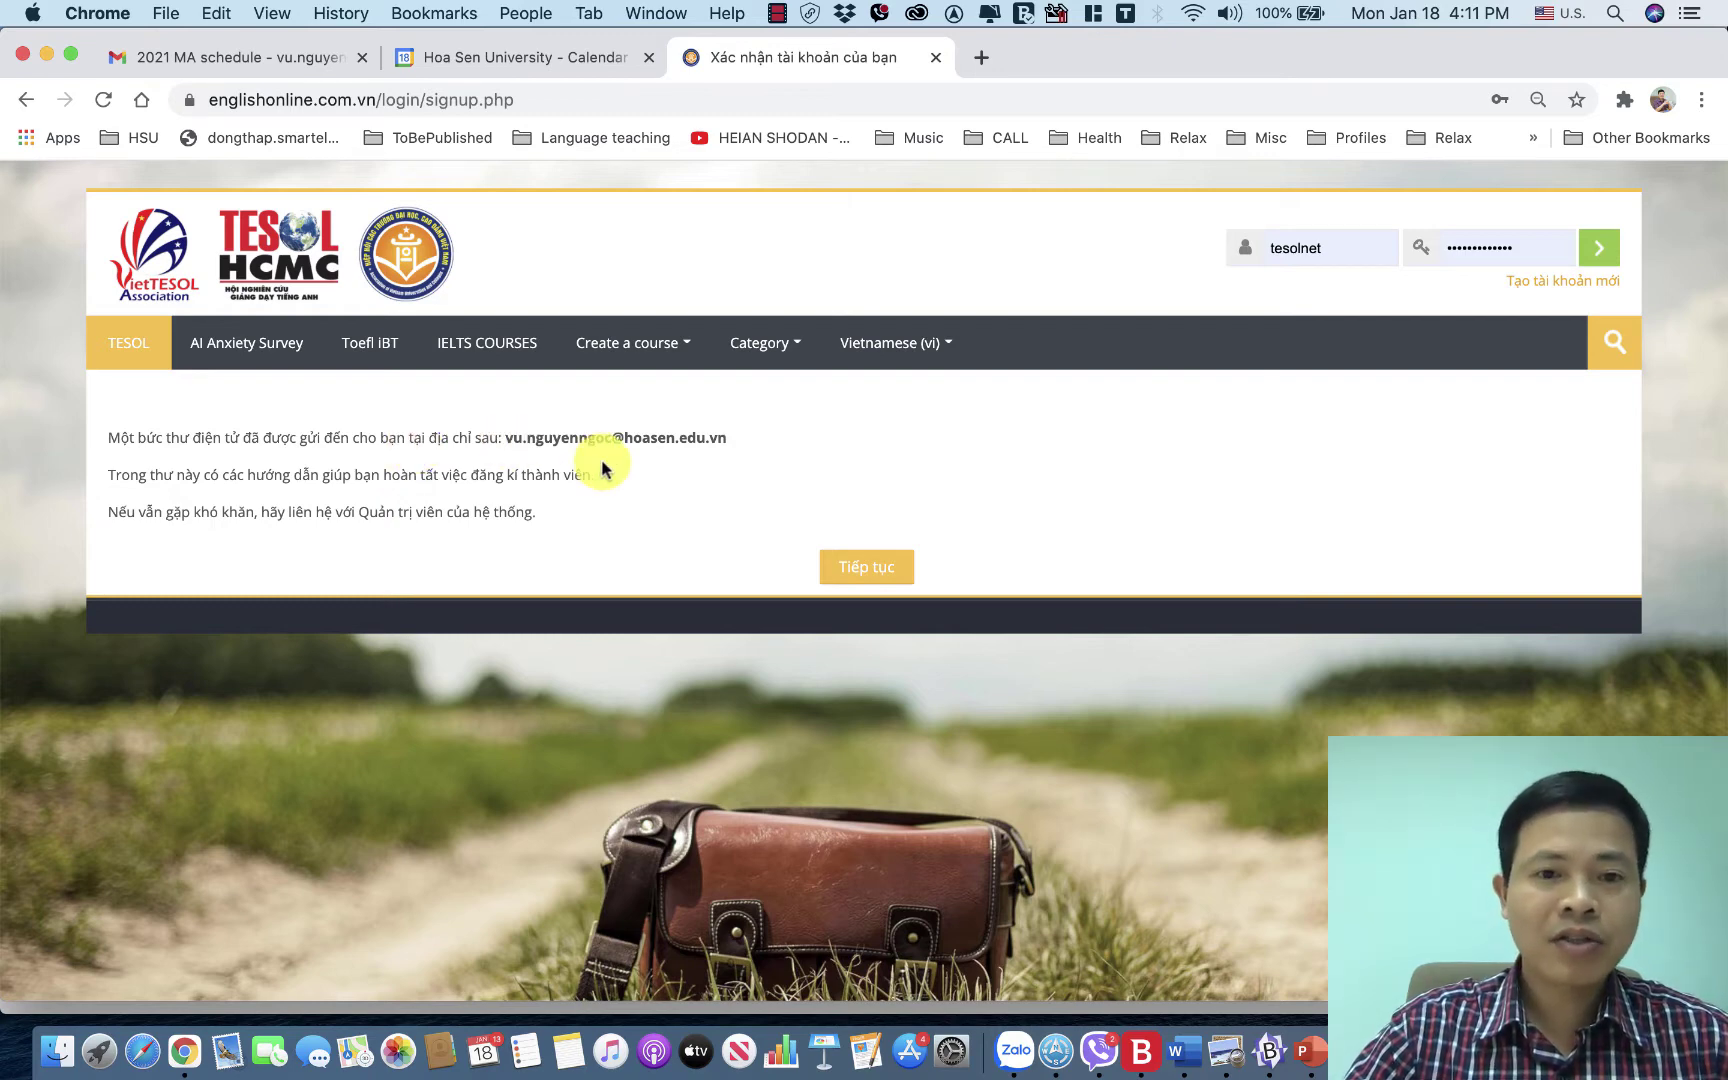
Dismiss the confirmation-email notice with 'Tiếp tục' and switch to the Gmail tab.
left_click(879, 579)
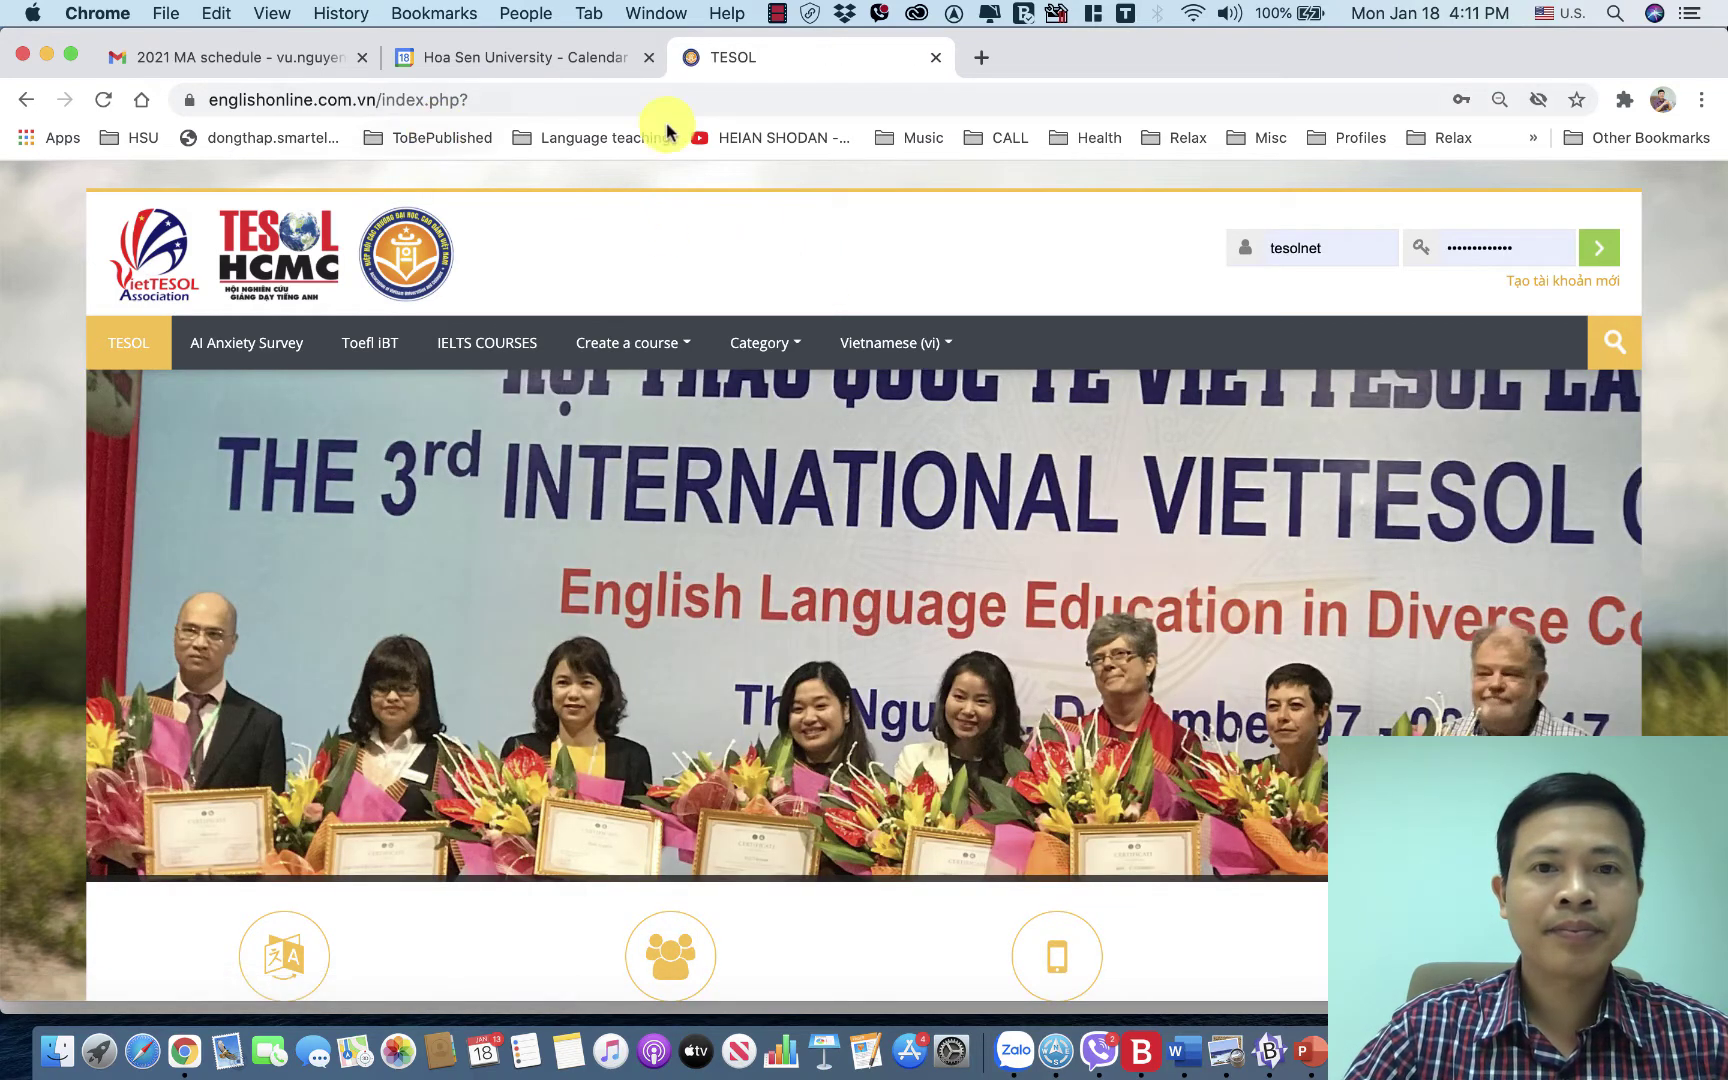
left_click(268, 58)
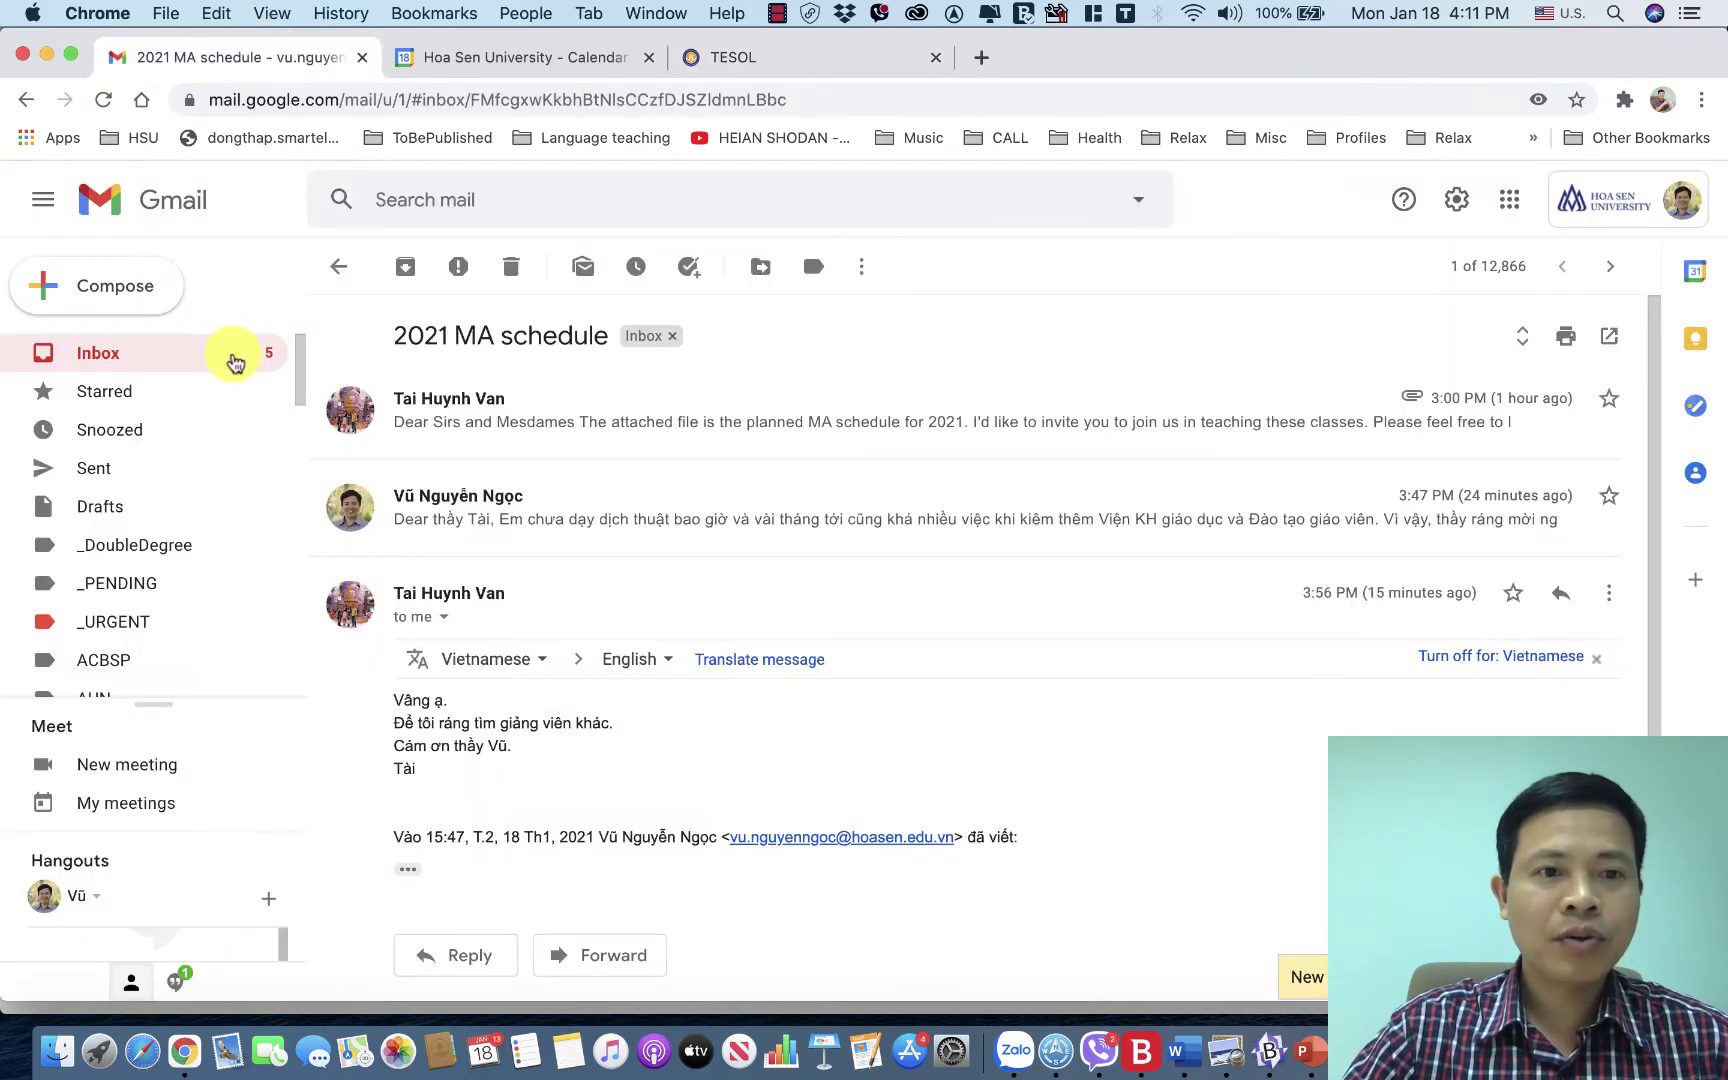
Open the 'TESOL: xác nhận mở tài khoản' email and follow its login/confirm.php link.
left_click(230, 355)
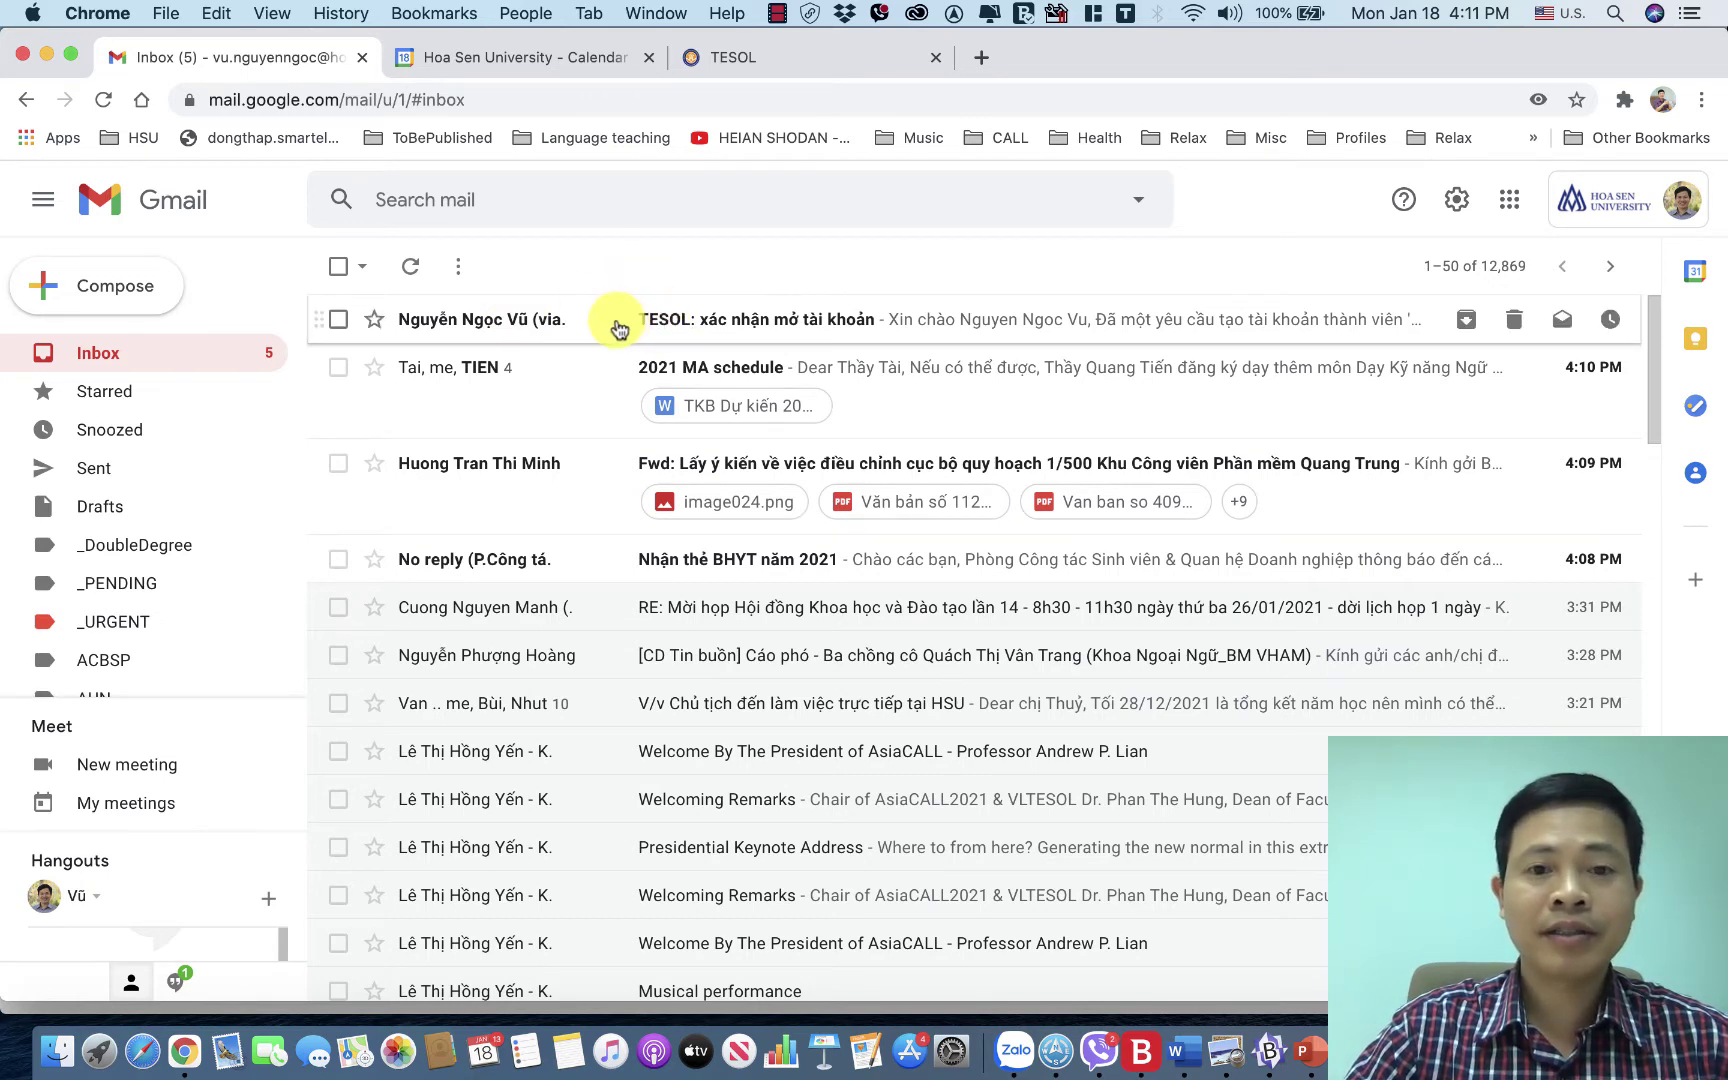
left_click(618, 329)
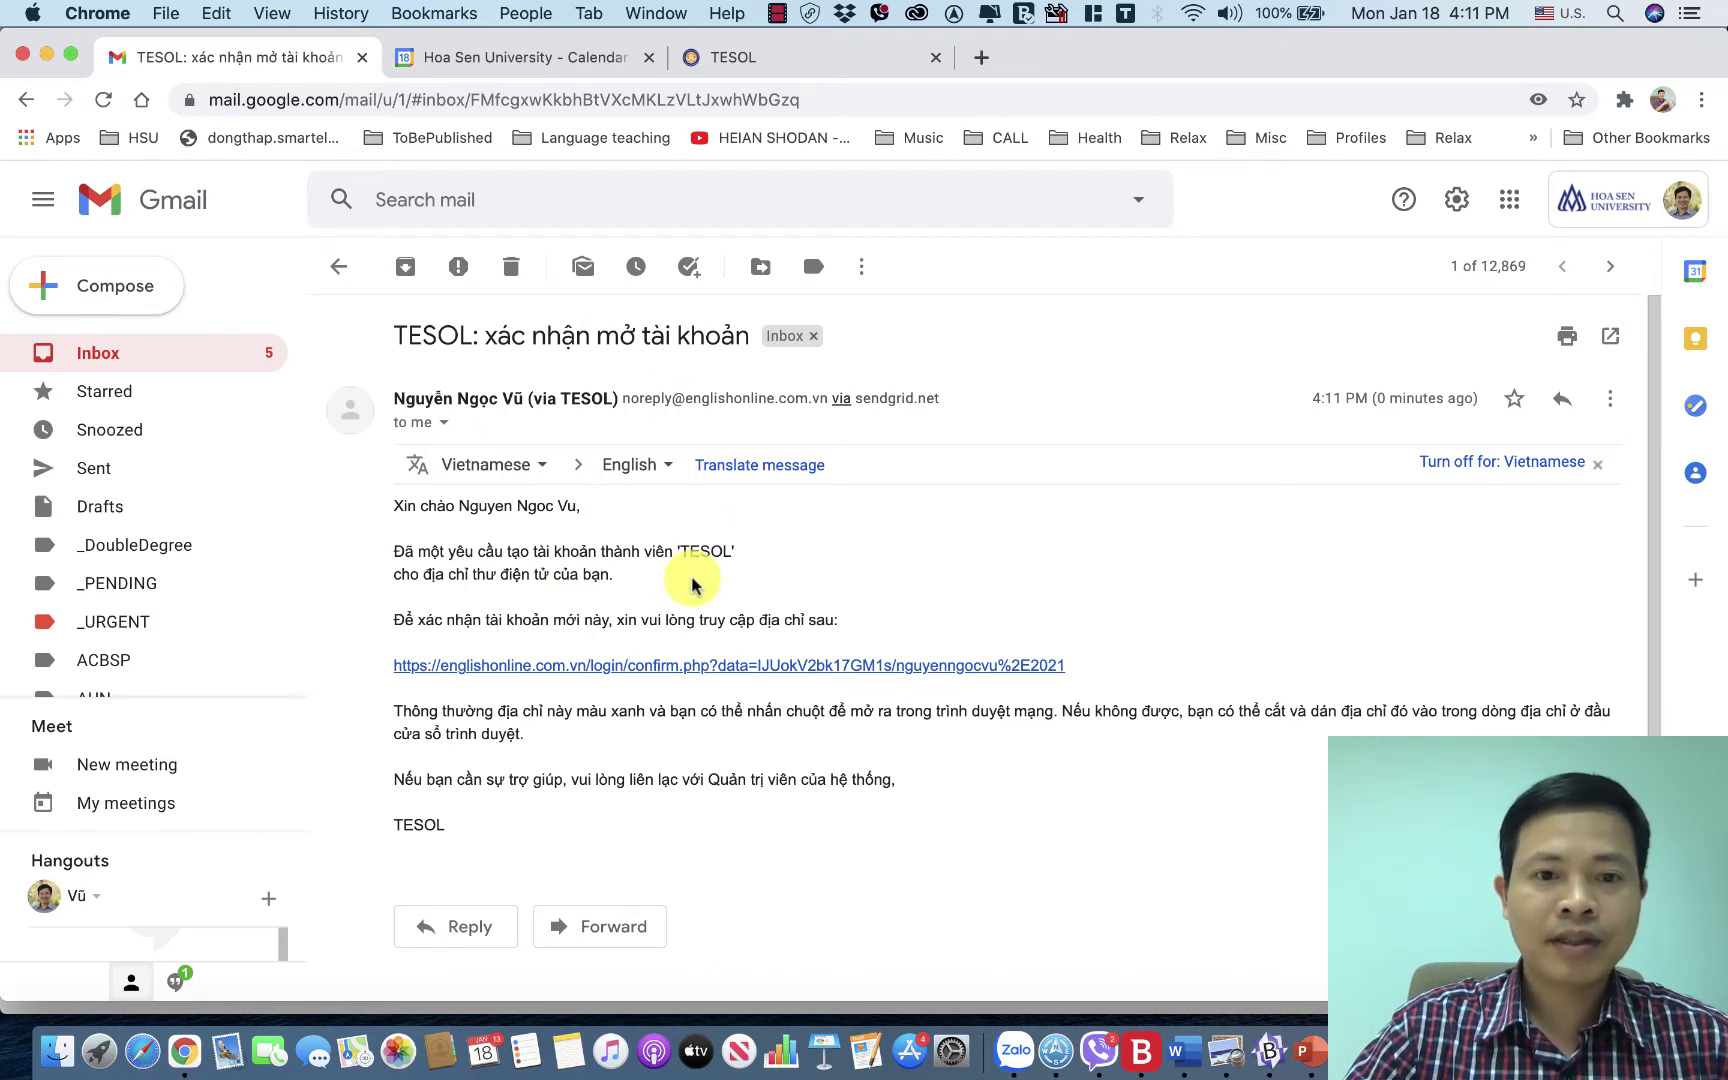
scroll(692, 585, "down", 1)
scroll(692, 585, "down", 2)
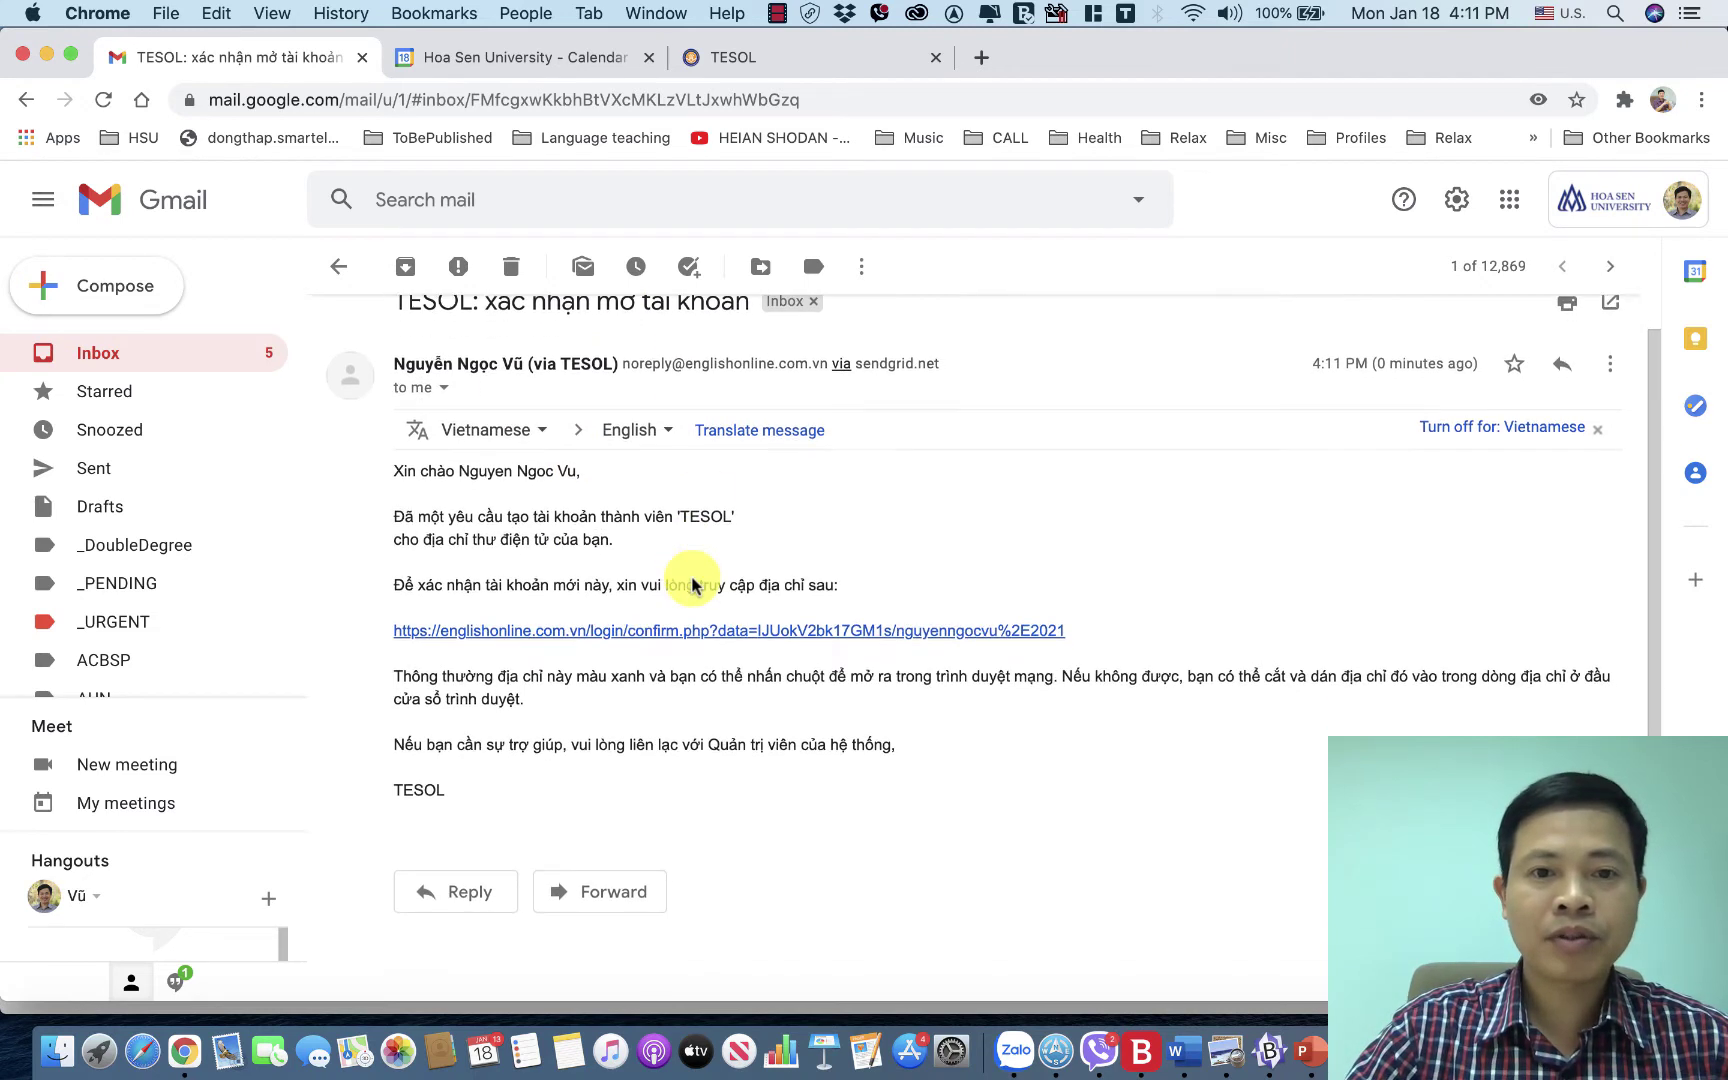
left_click(590, 630)
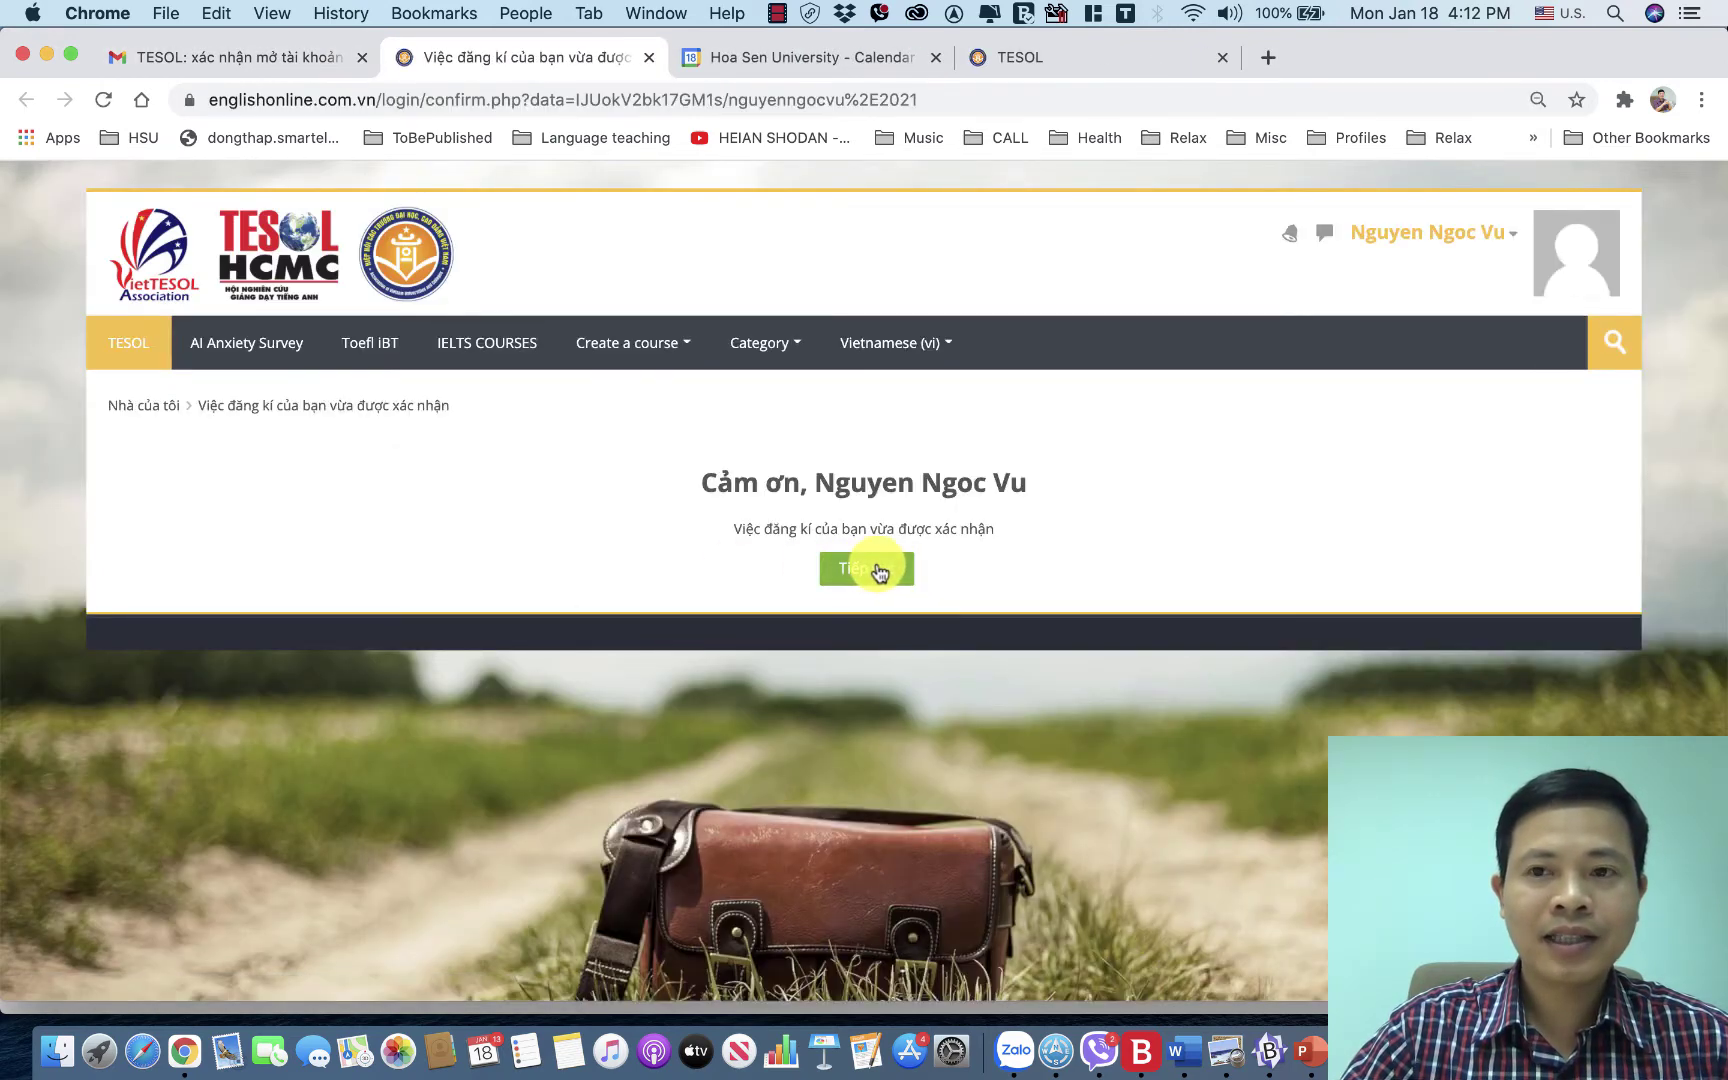
Continue past the registration confirmation and go to the new user's profile page.
left_click(876, 572)
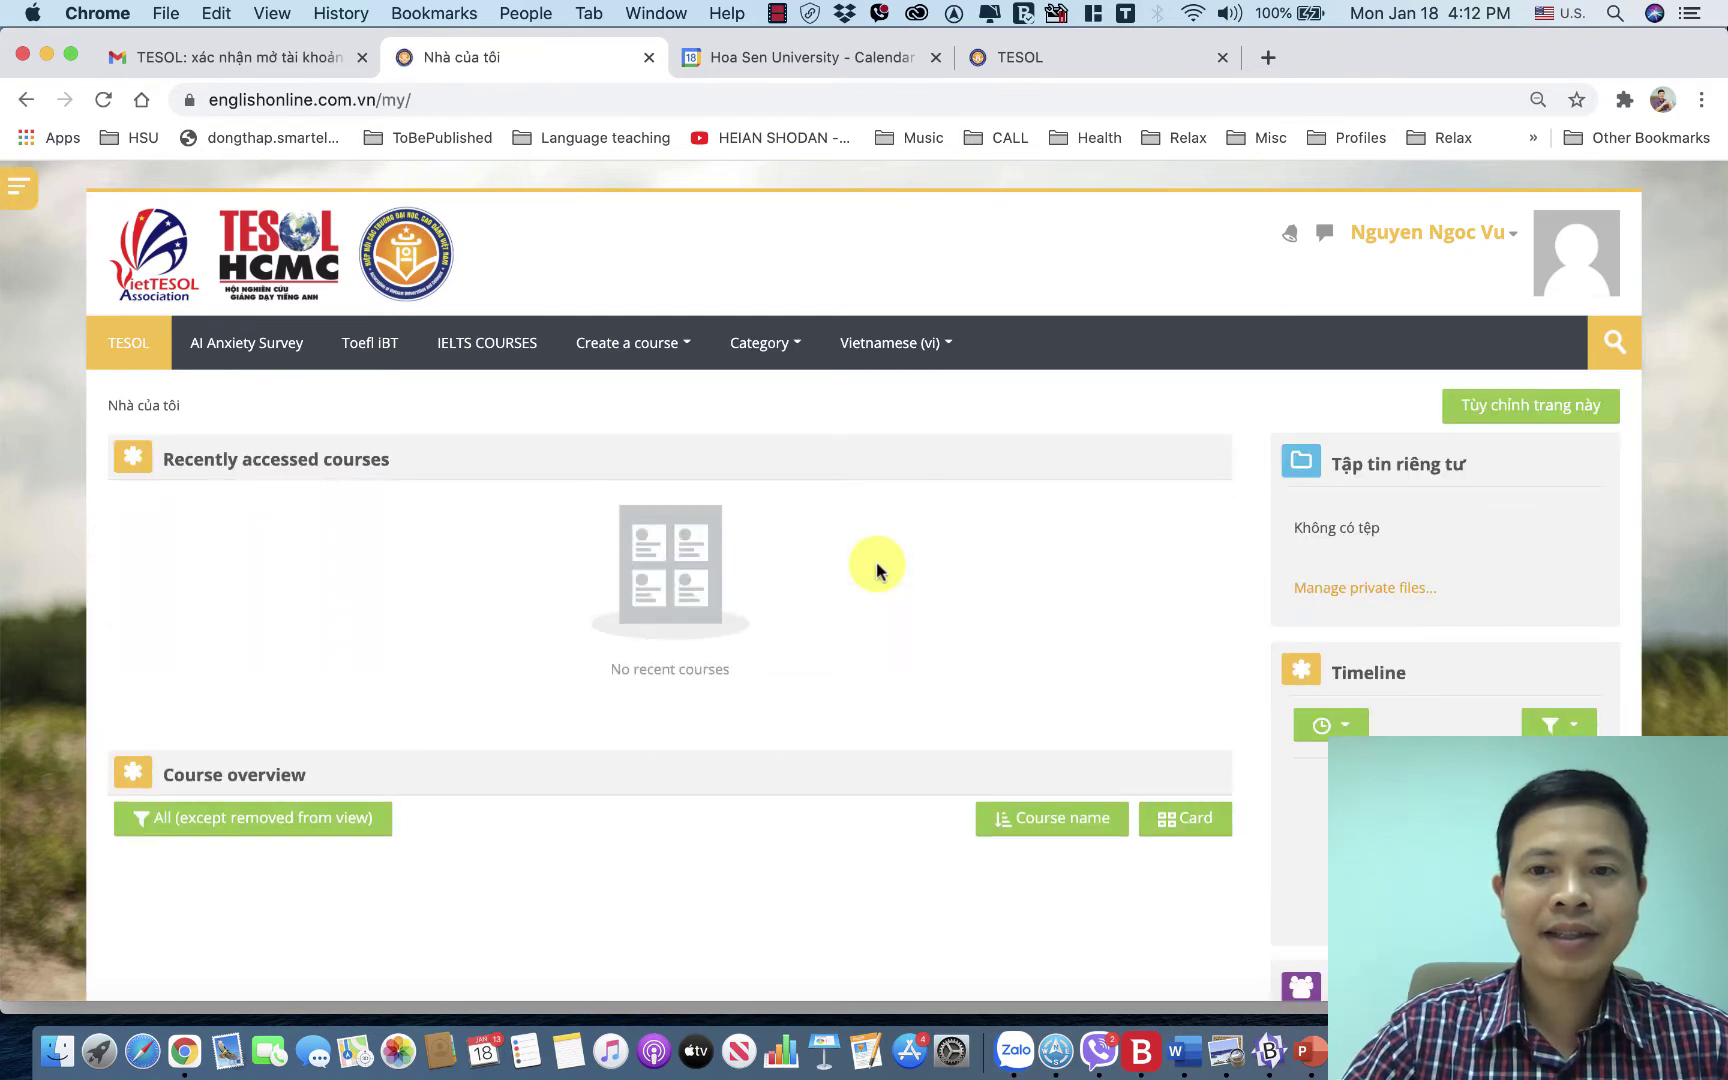
left_click(1510, 238)
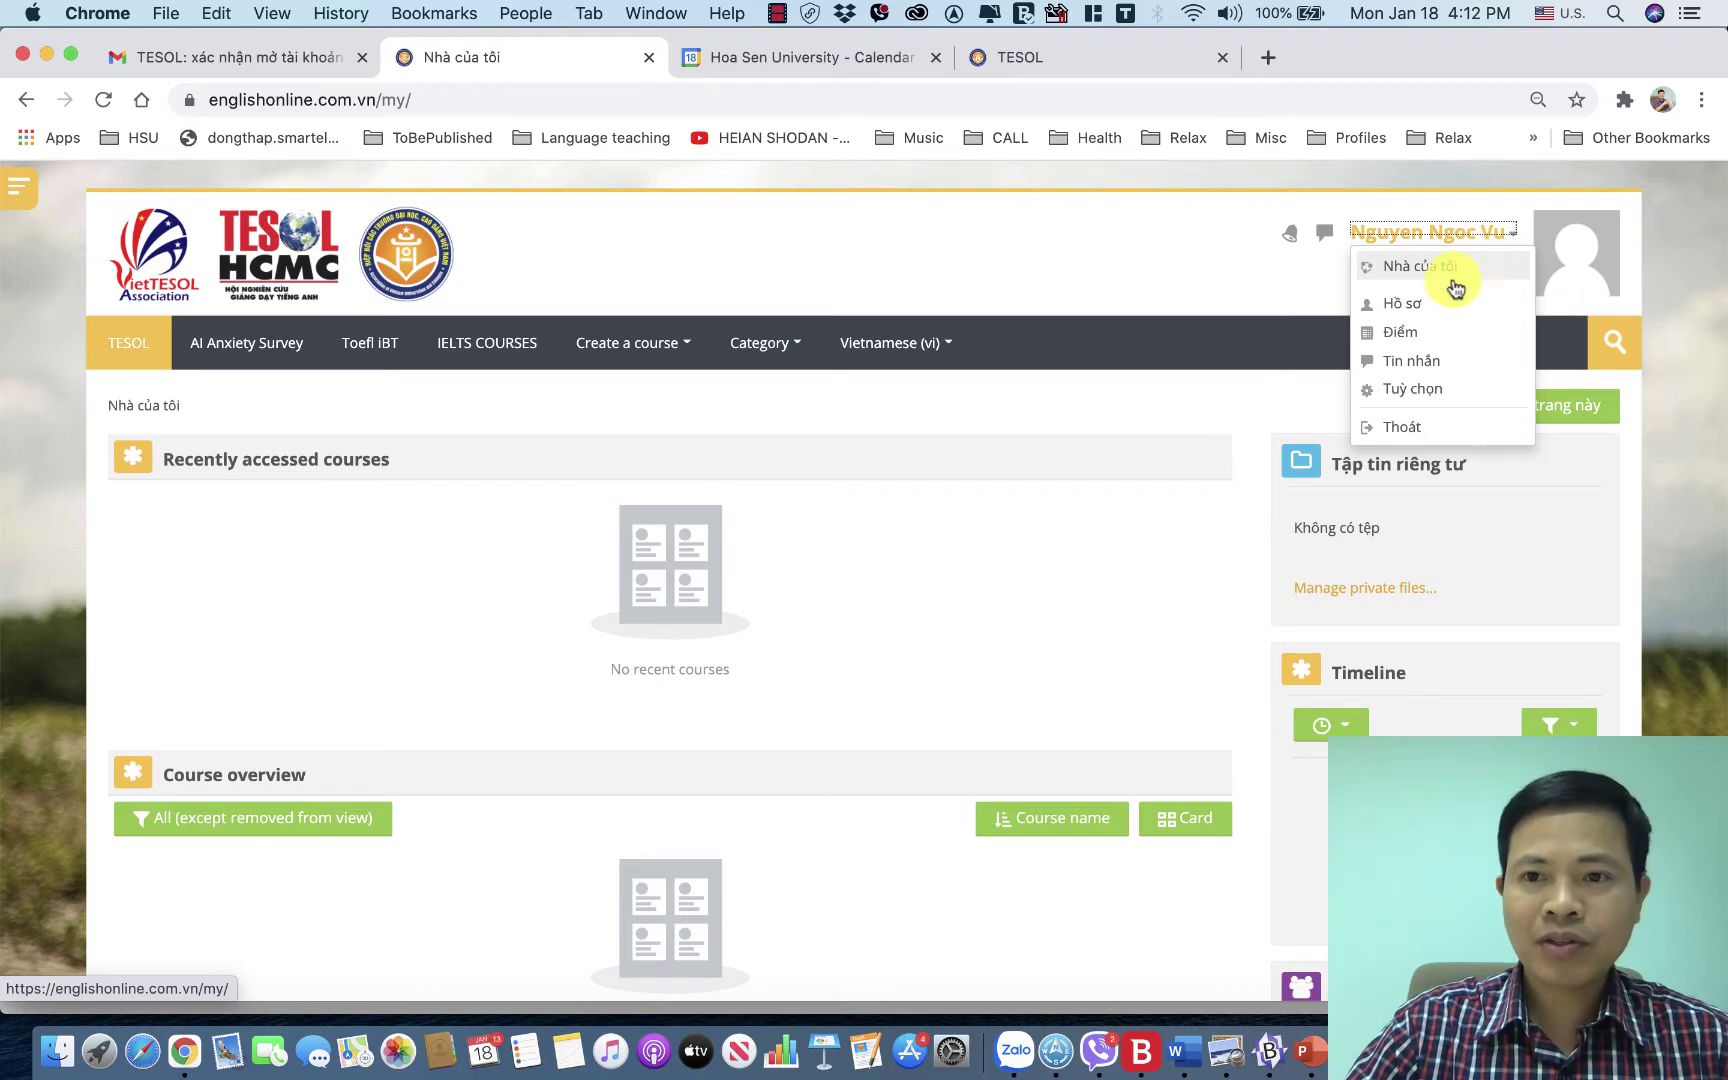
left_click(1410, 306)
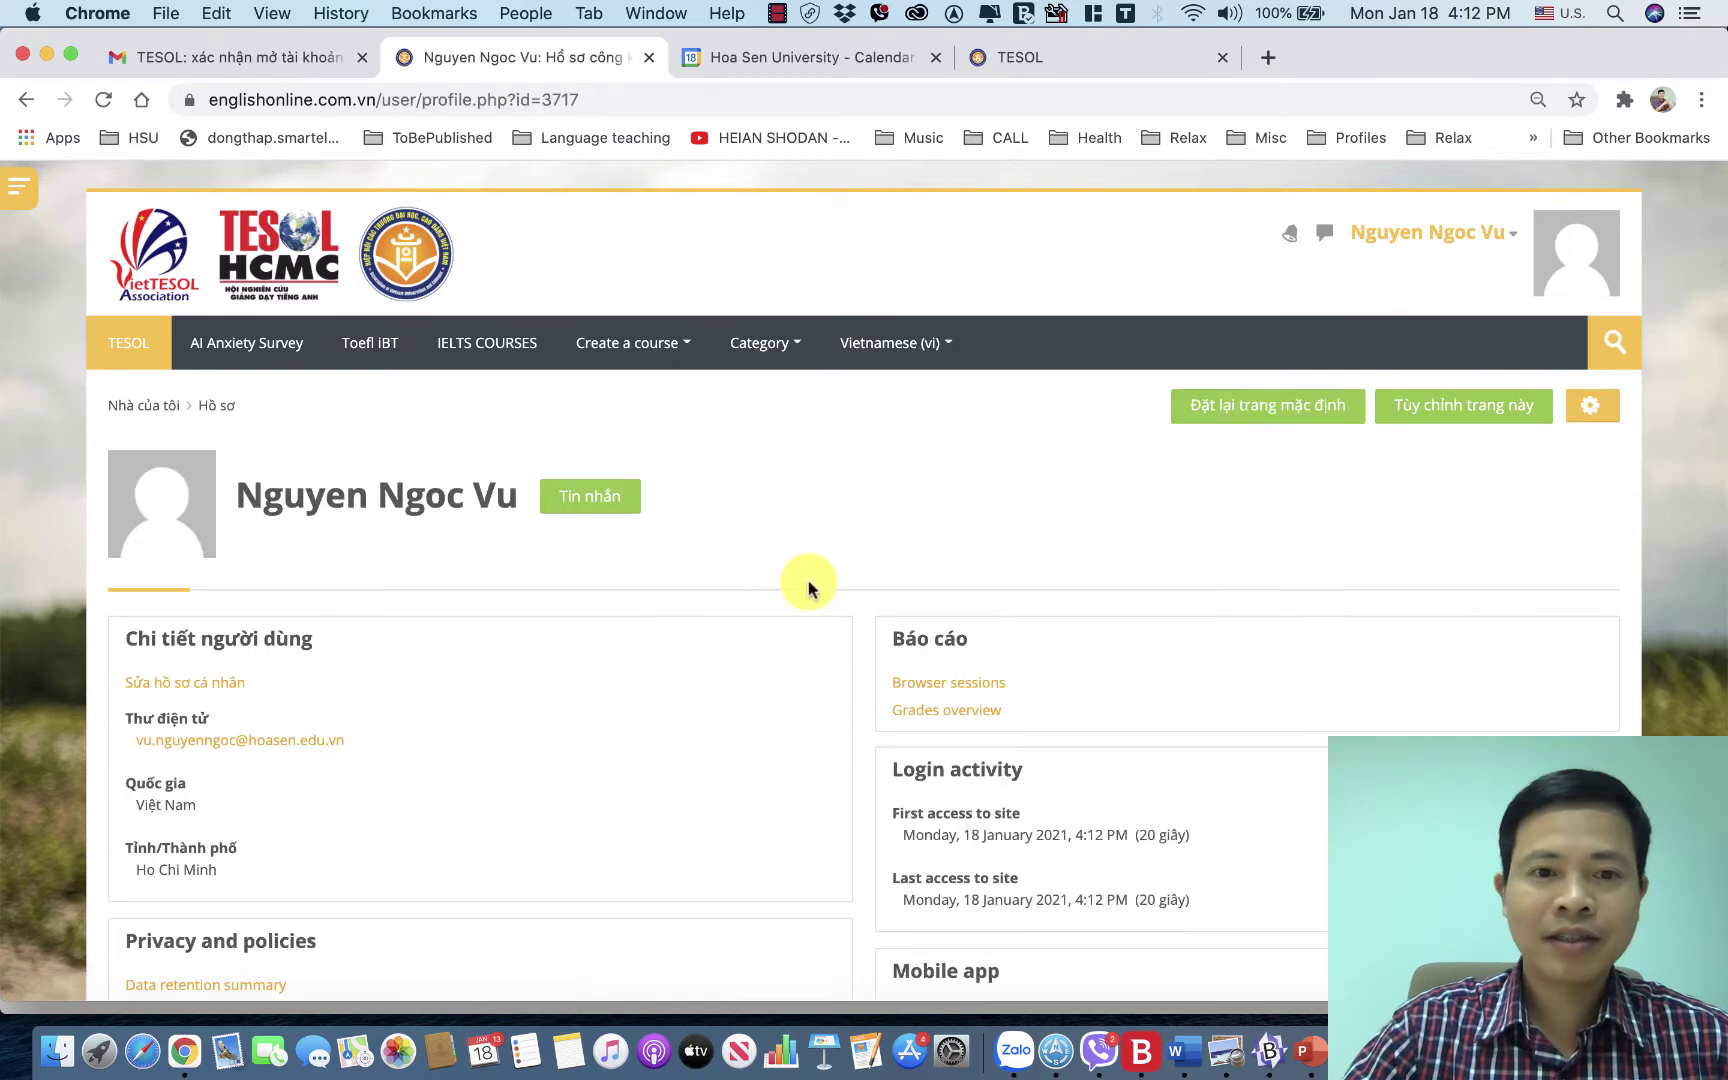
Change the site language from Vietnamese (vi) to English (en).
left_click(1494, 245)
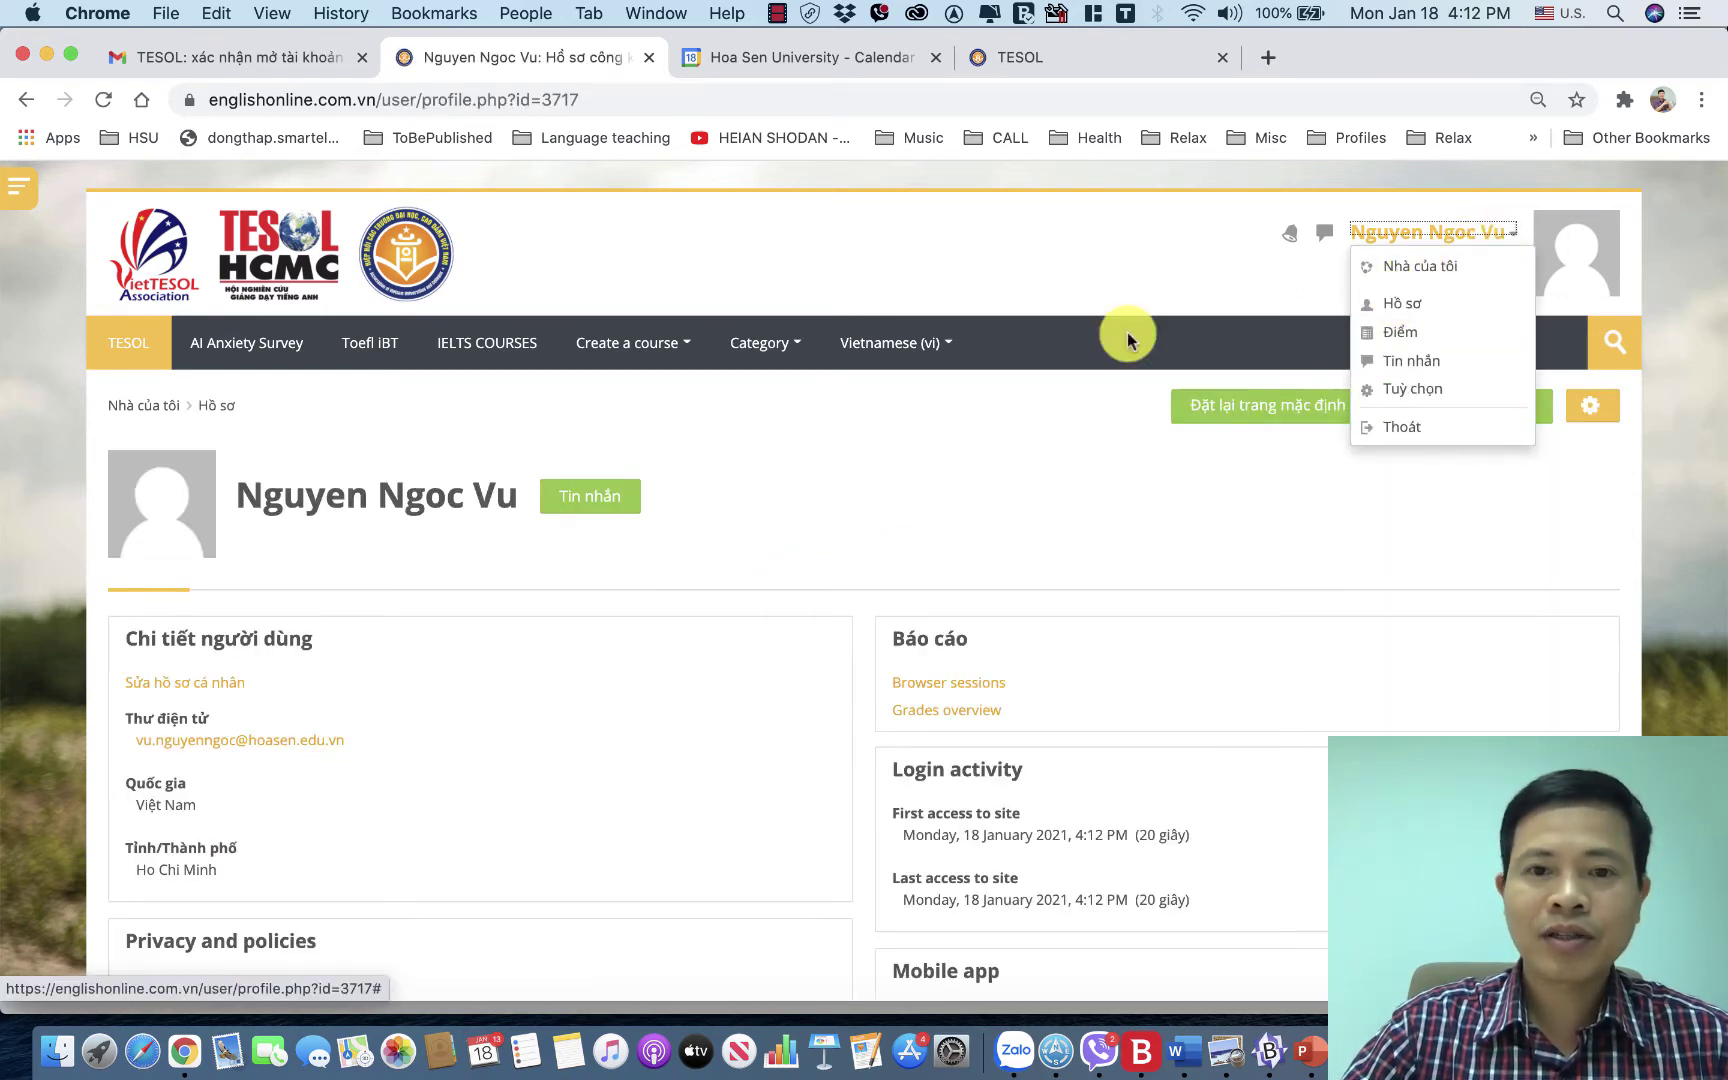
scroll(812, 552, "down", 3)
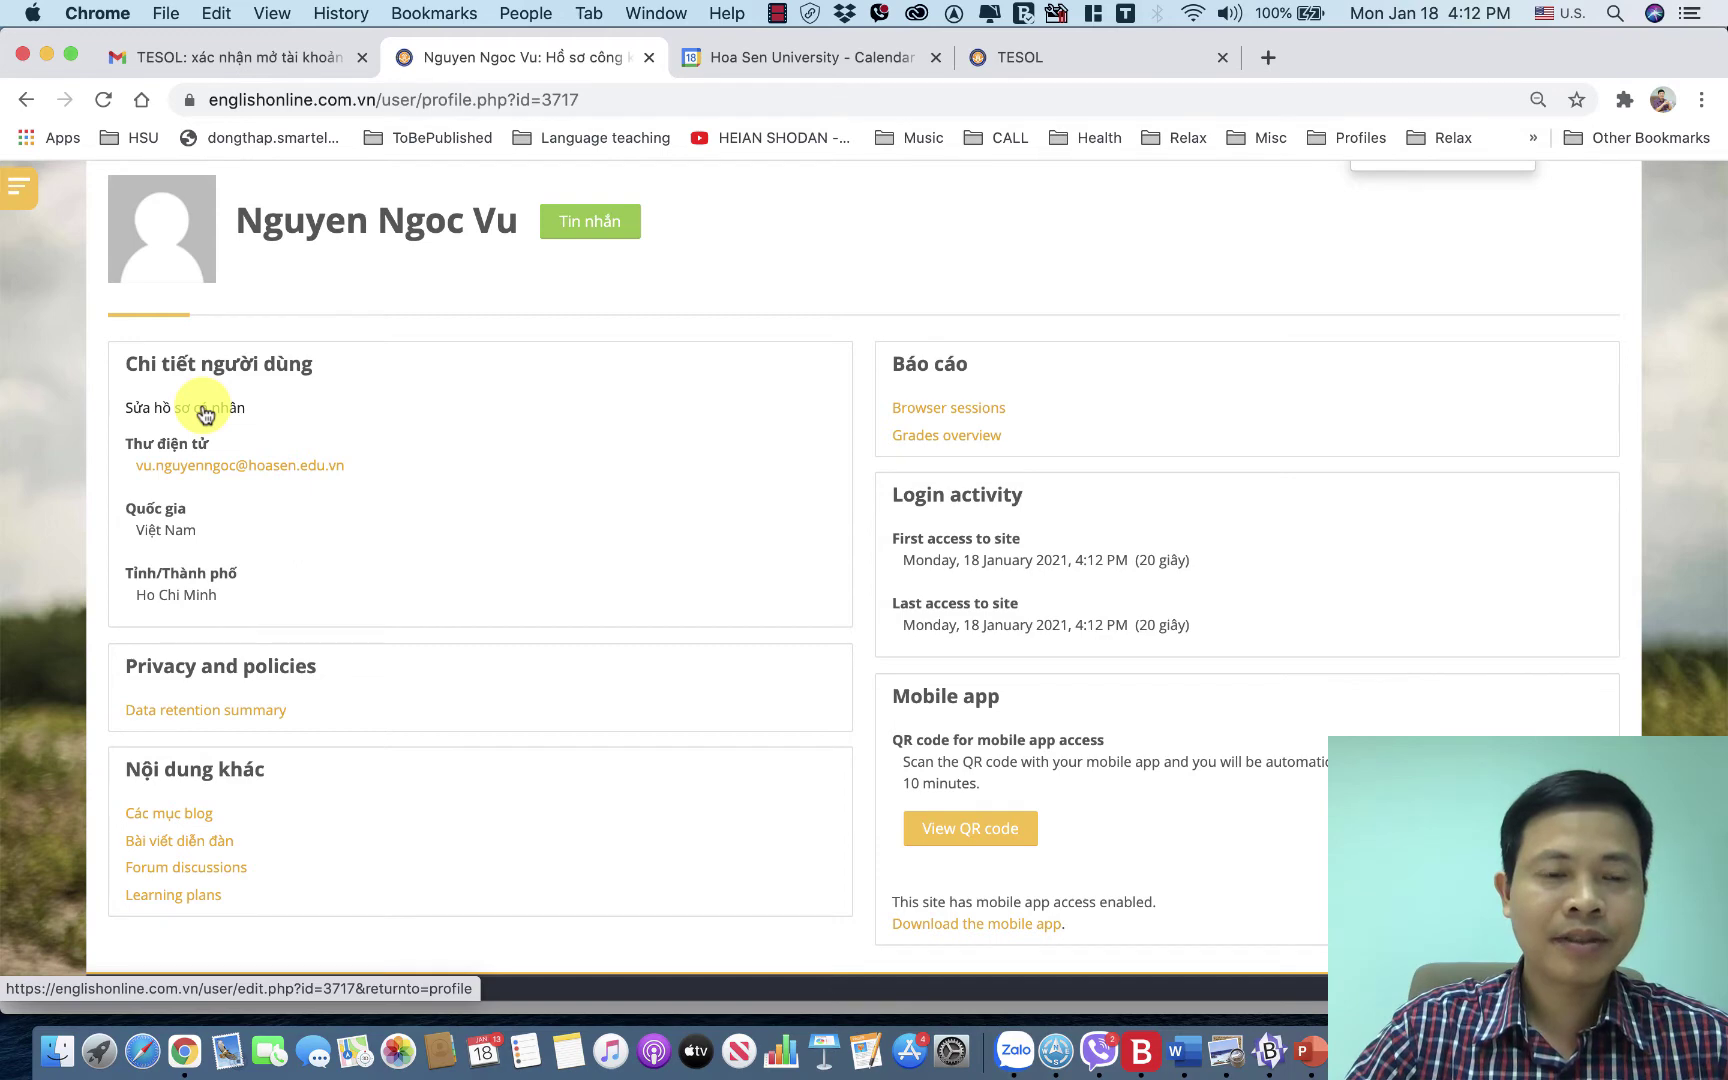
scroll(205, 413, "up", 3)
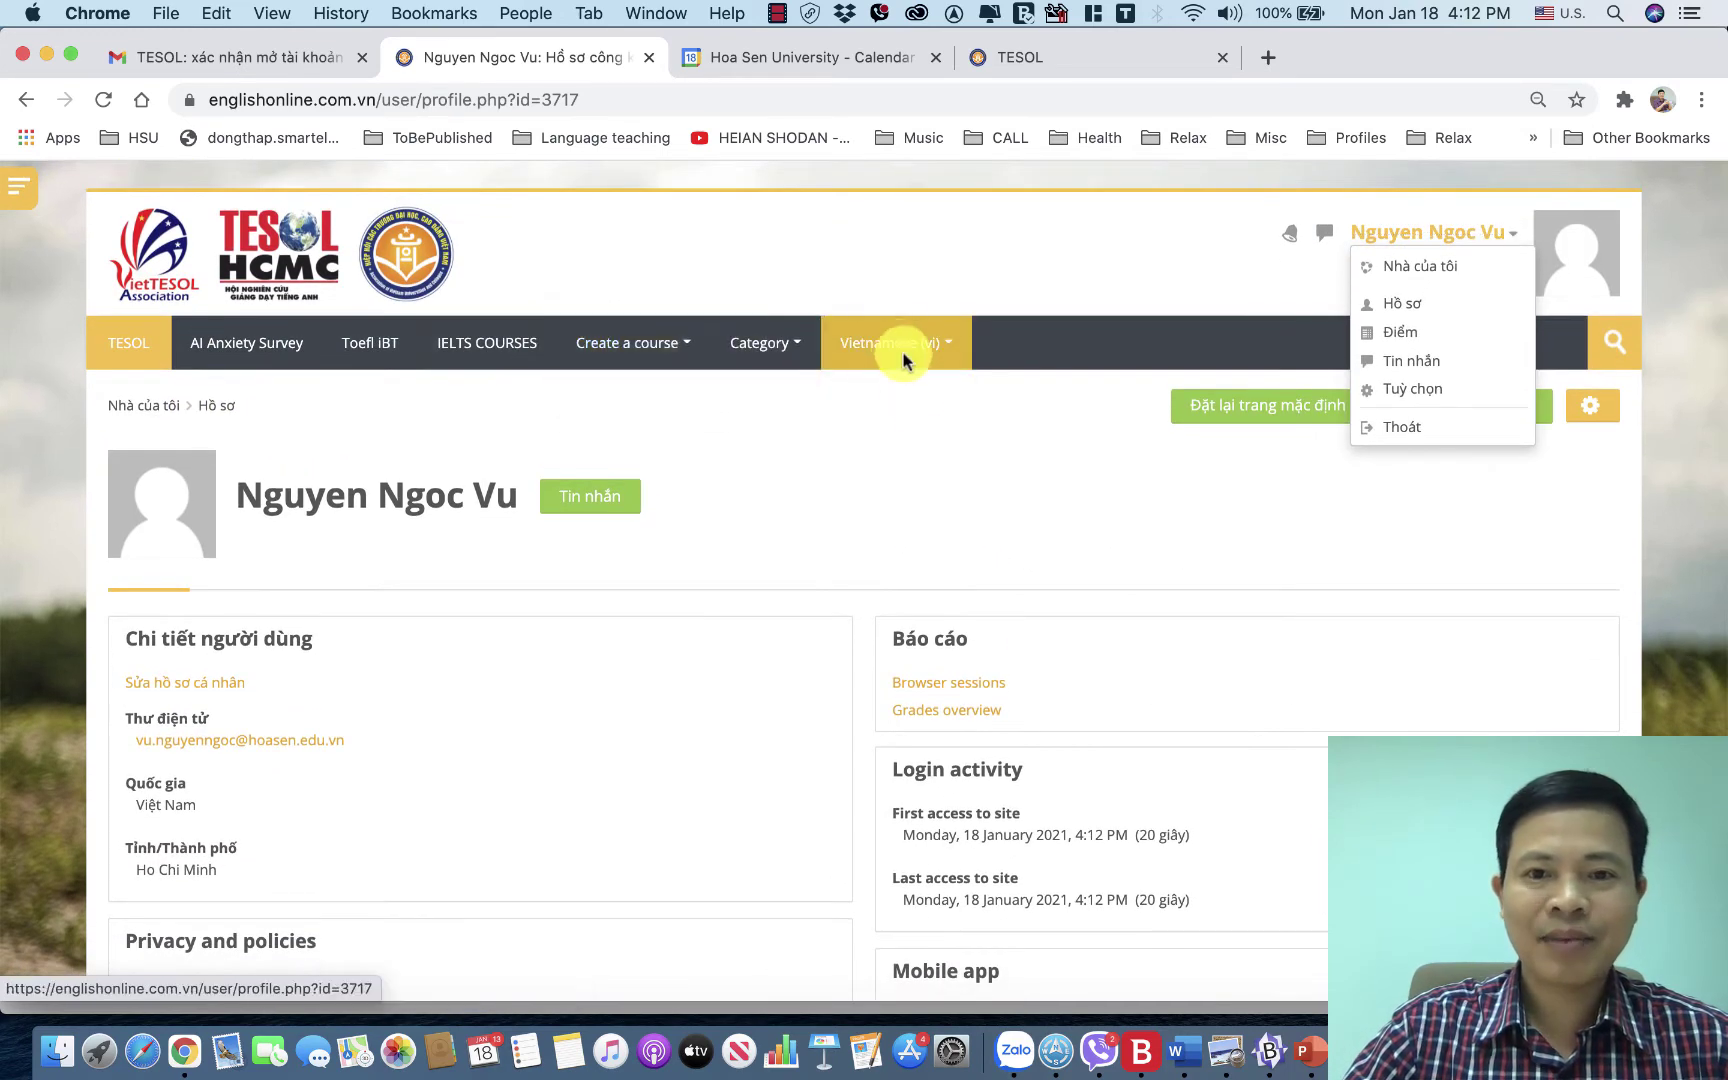
left_click(897, 352)
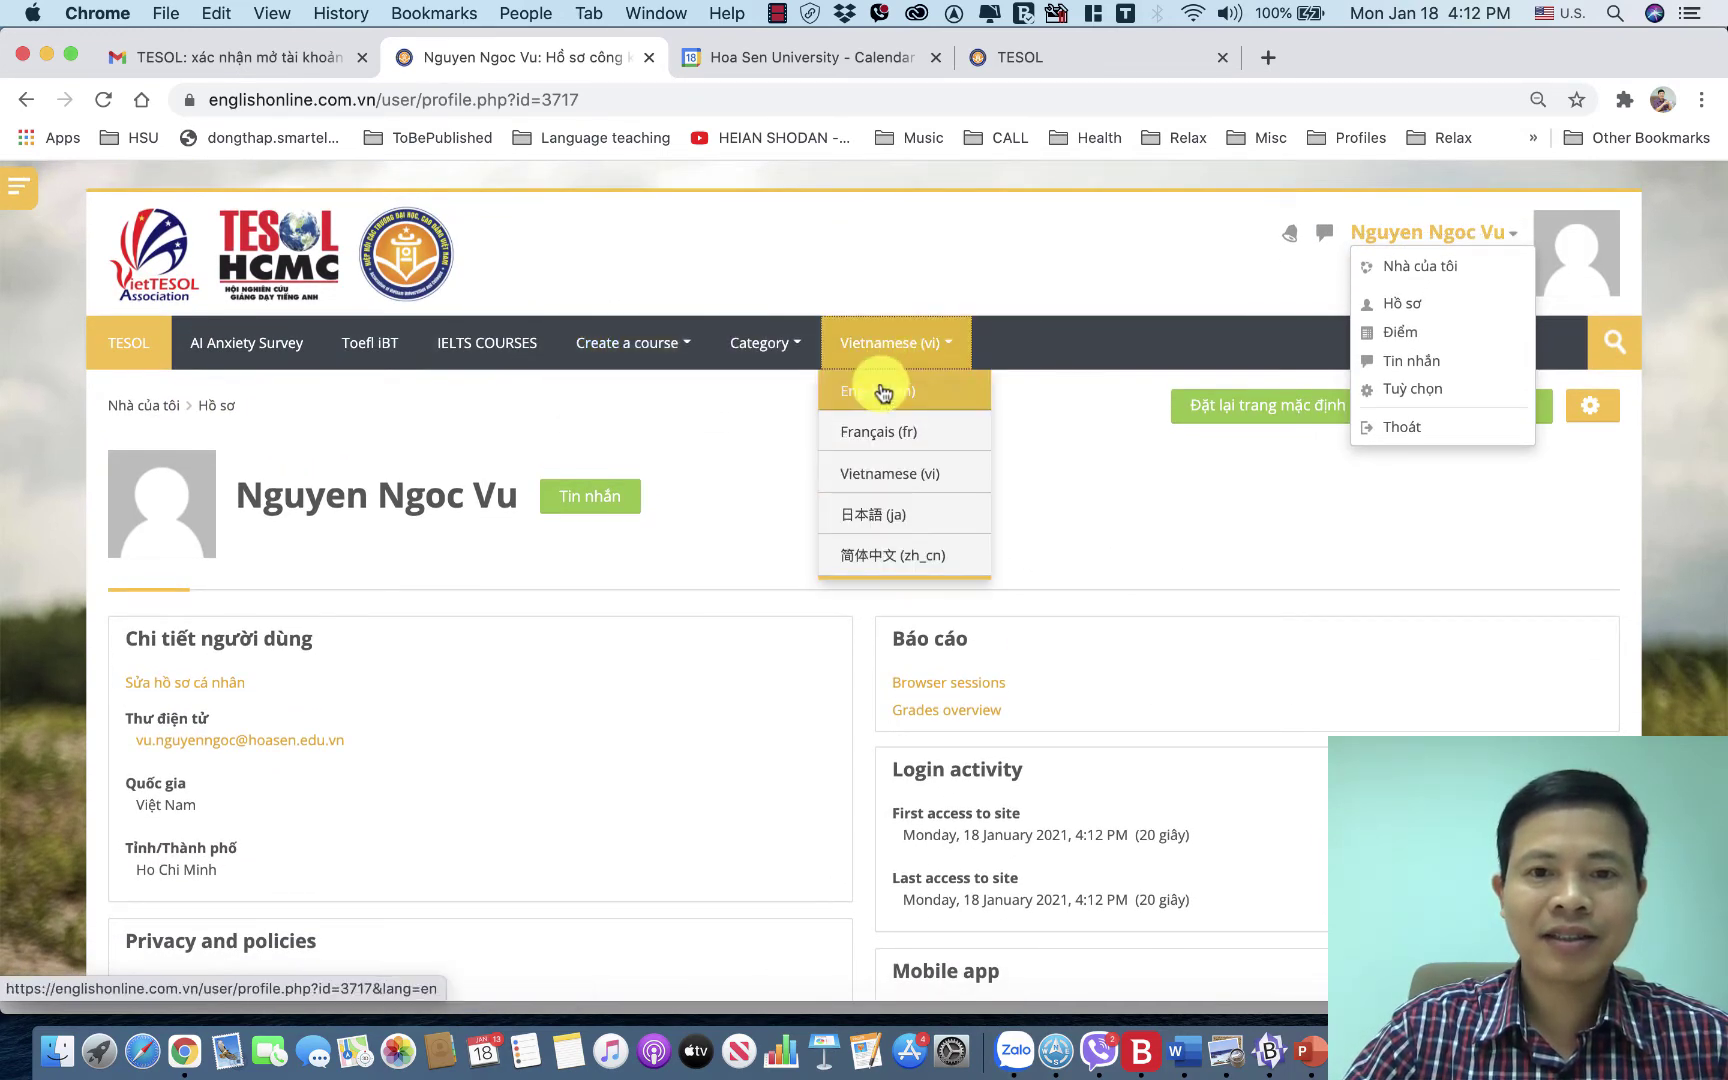
left_click(883, 391)
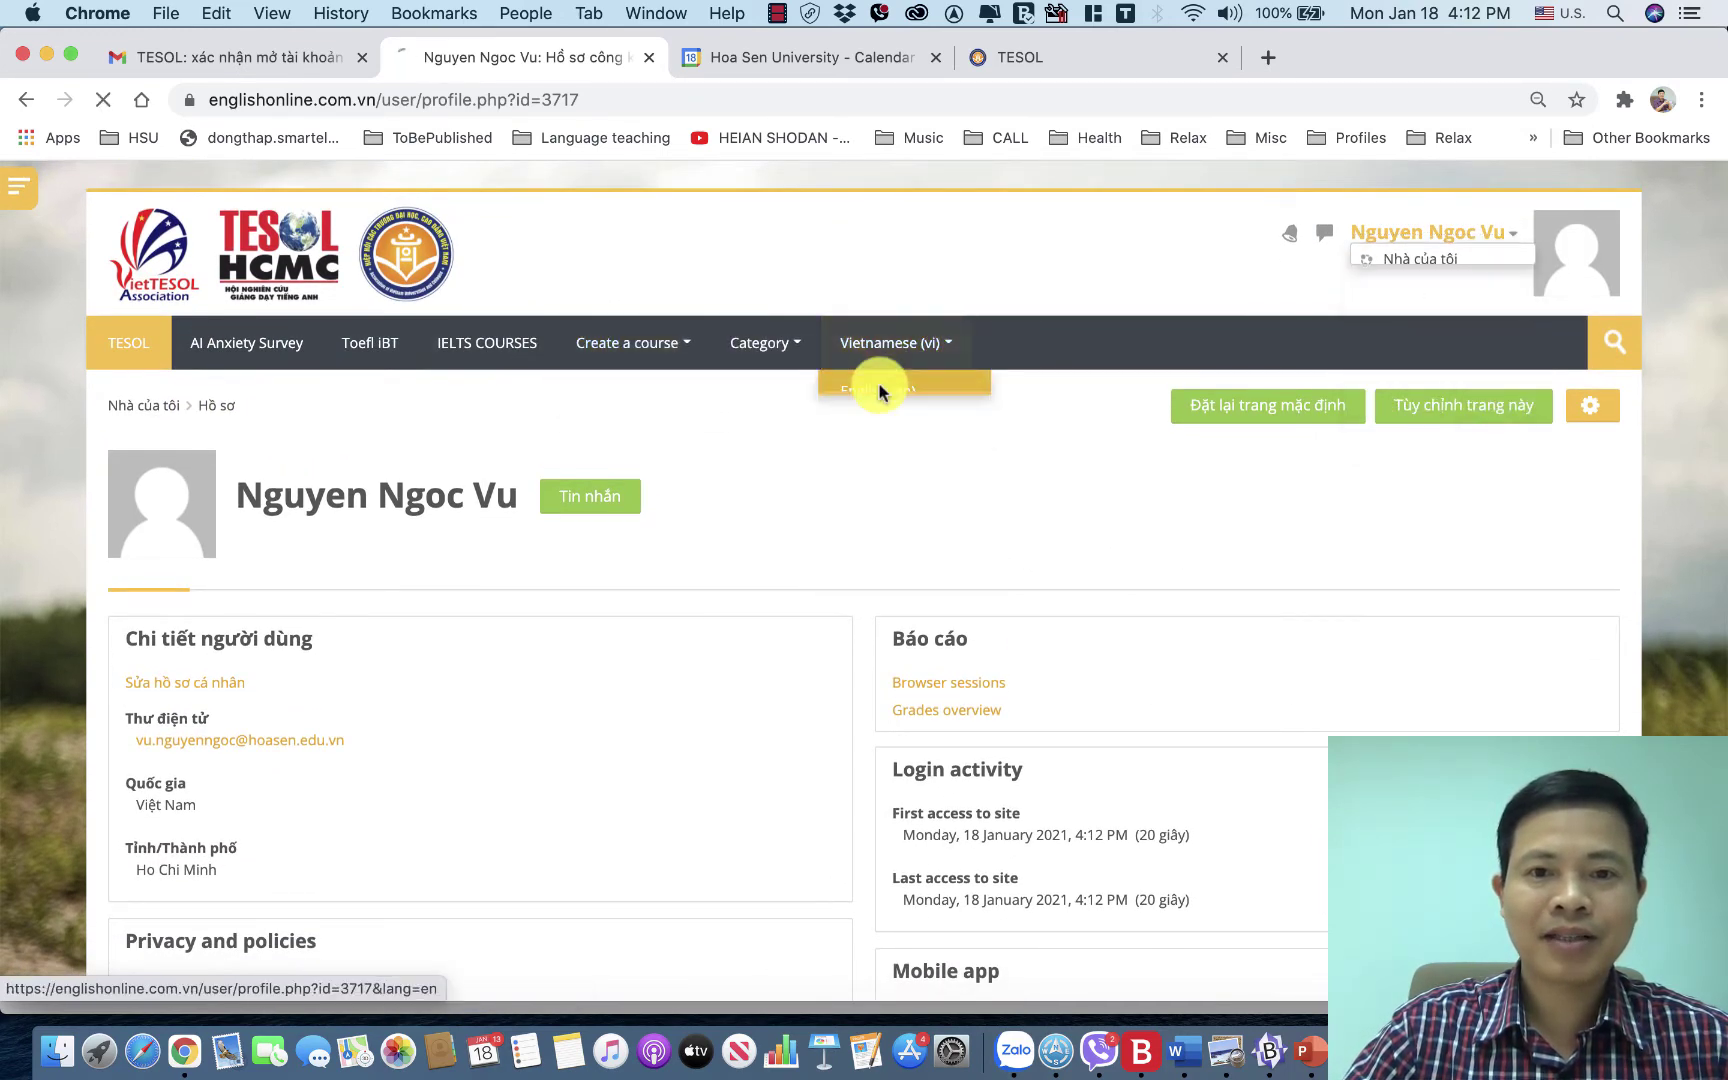
Open Edit profile and add a new picture through the 'Upload a file' option.
left_click(166, 688)
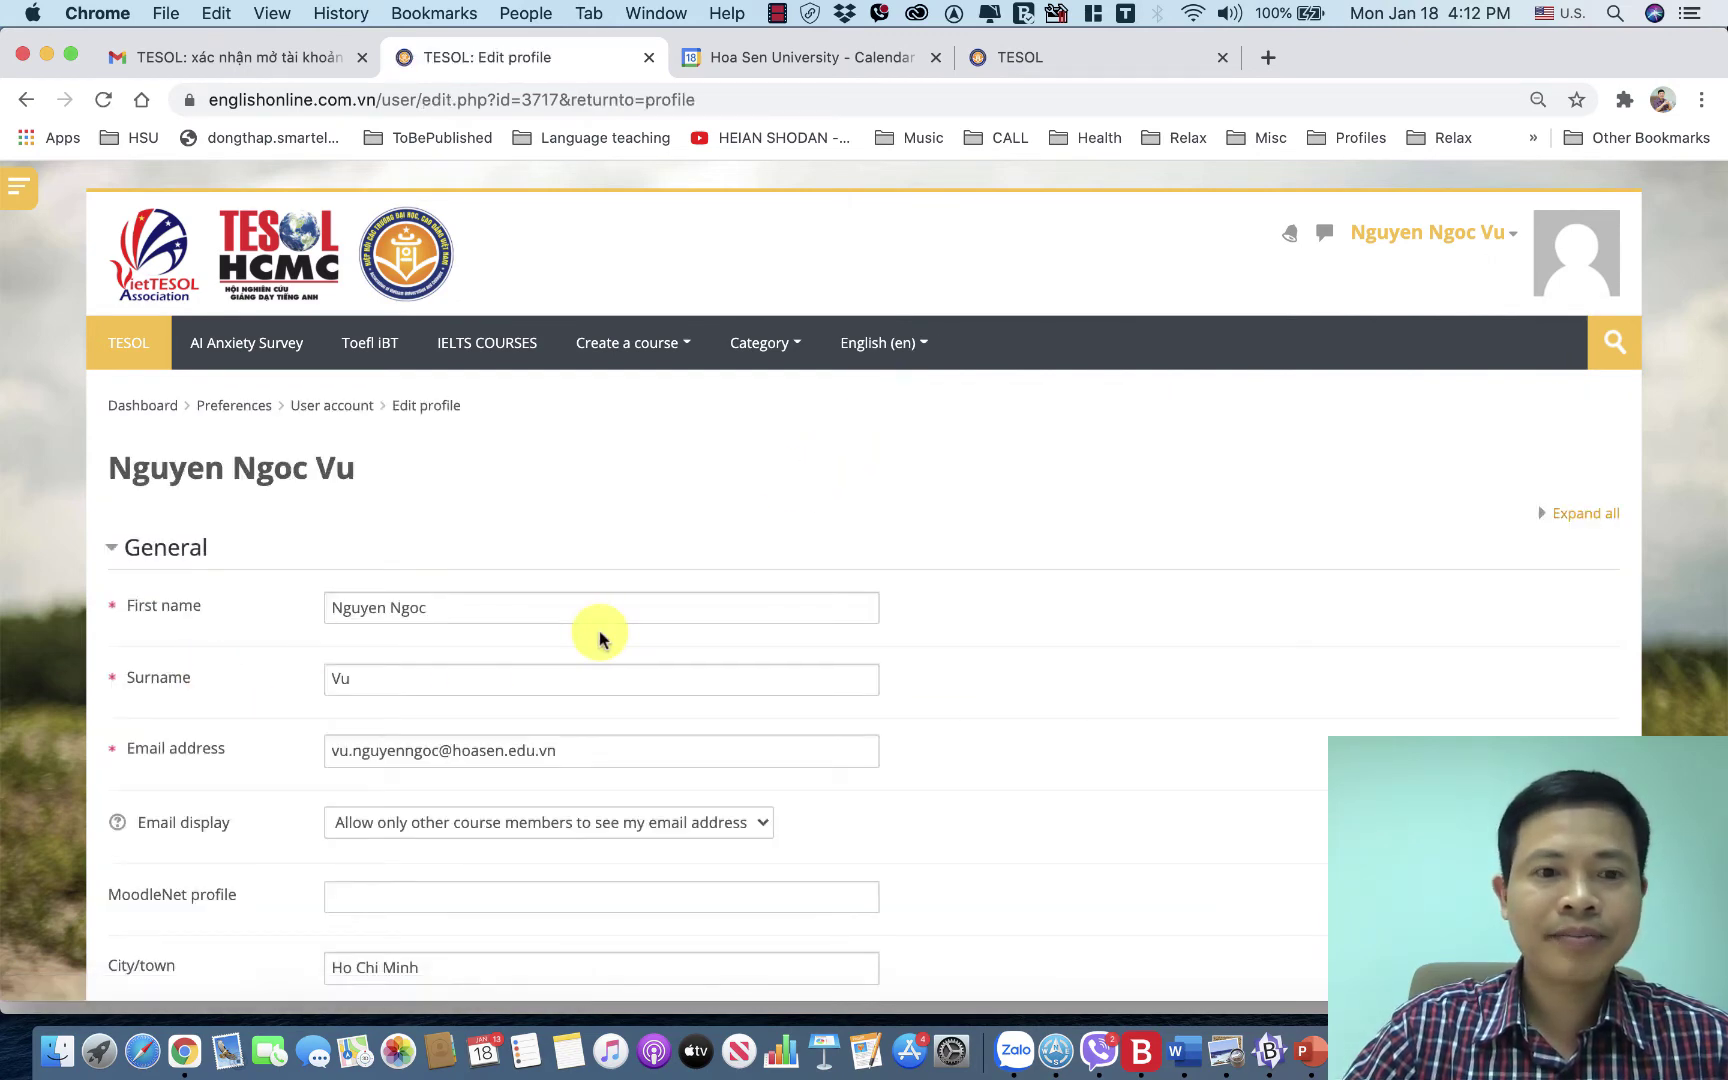
scroll(600, 638, "down", 2)
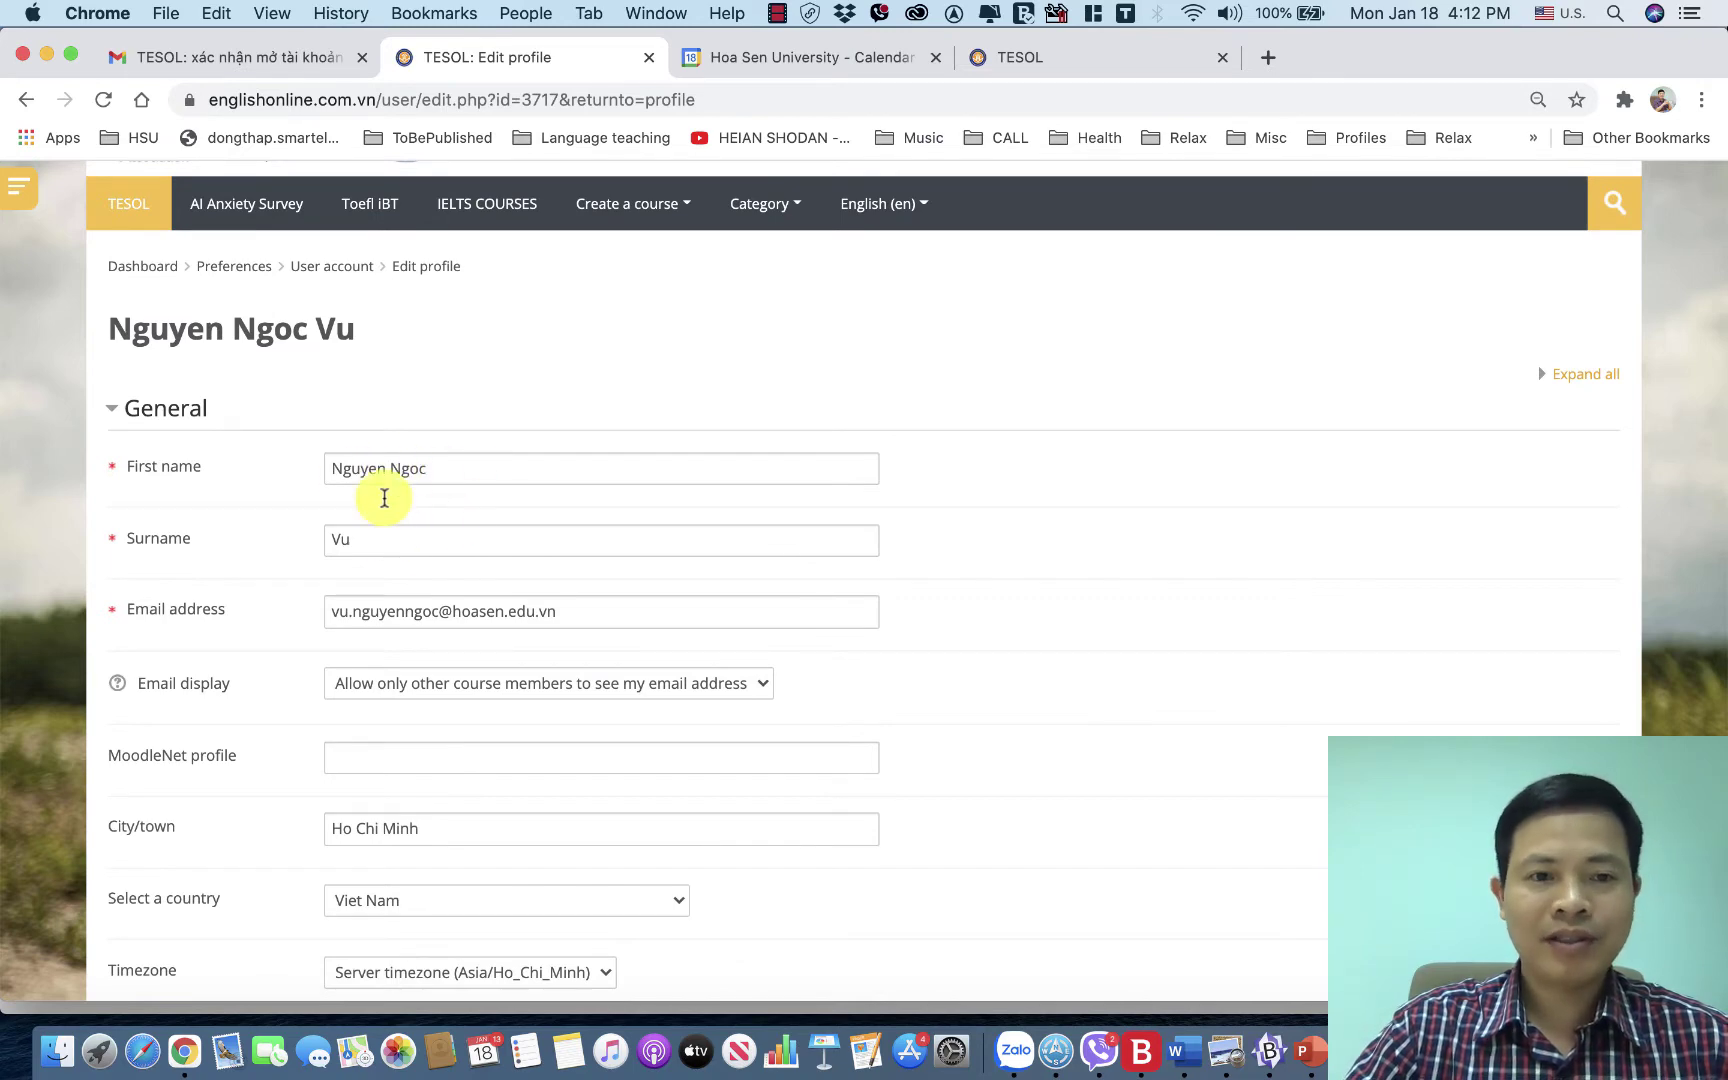
scroll(435, 515, "down", 2)
scroll(433, 515, "down", 3)
scroll(432, 508, "up", 3)
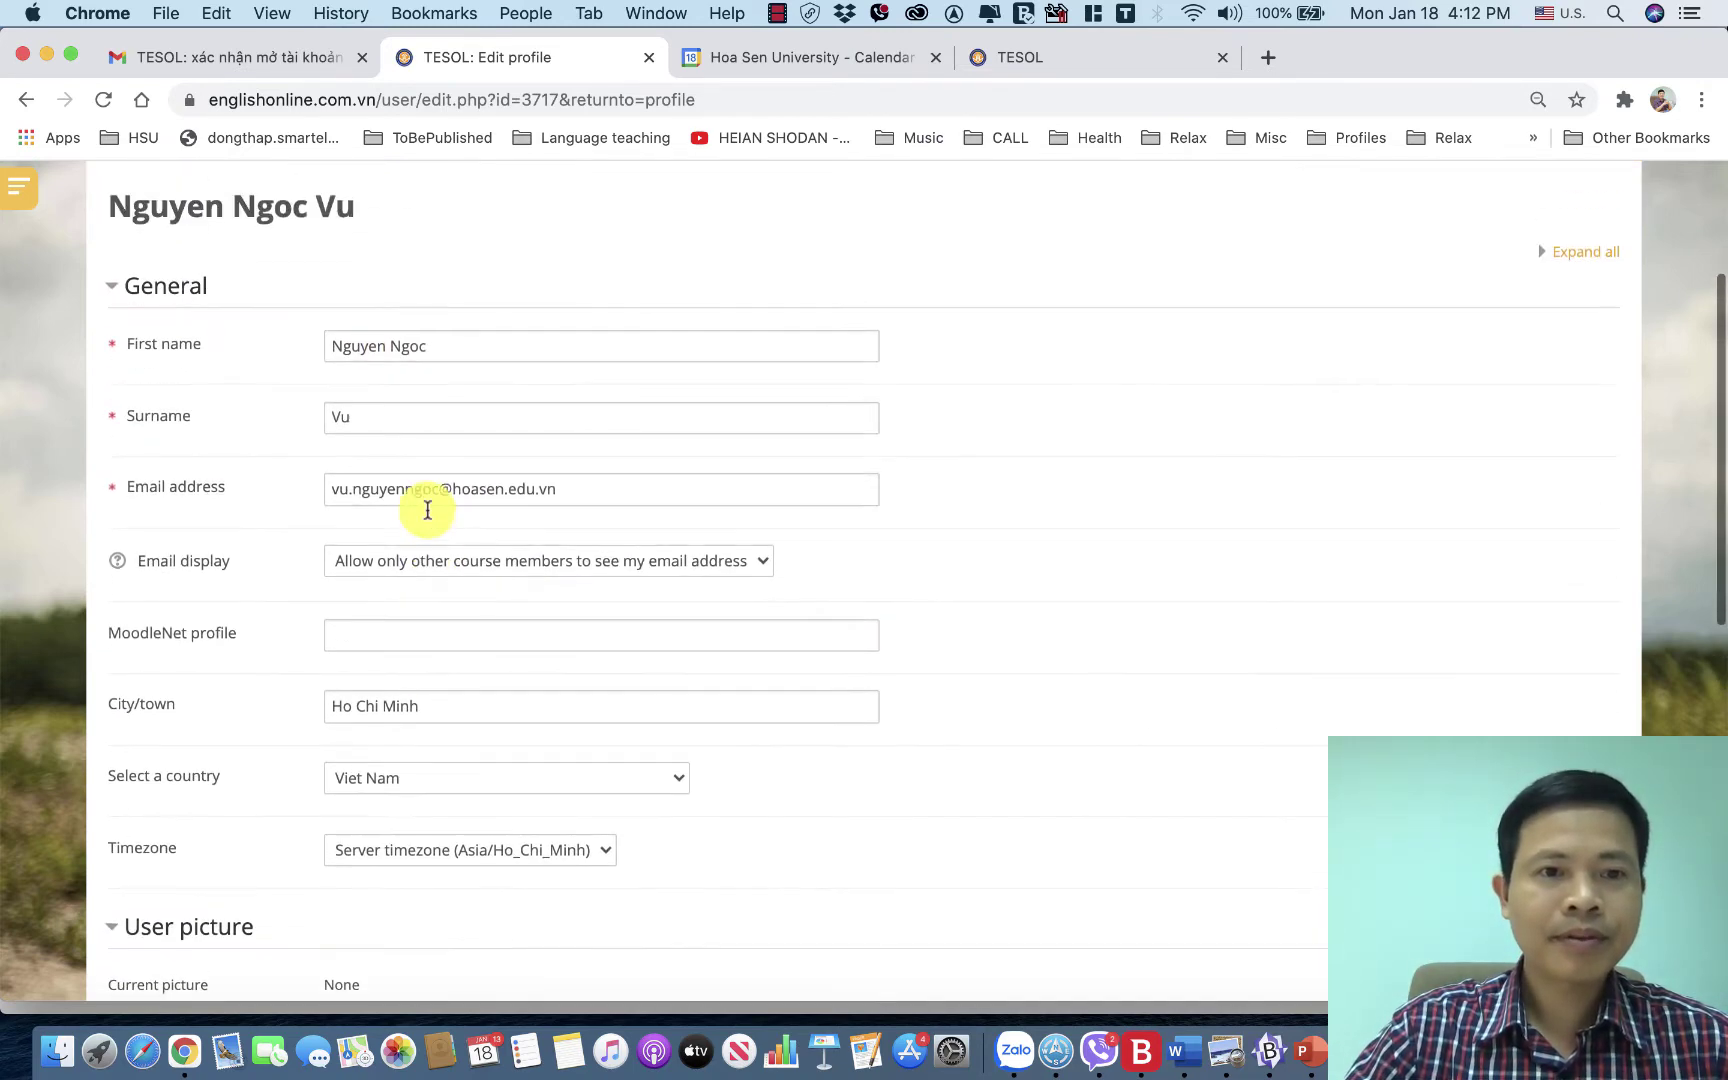
scroll(440, 395, "down", 2)
scroll(442, 403, "down", 5)
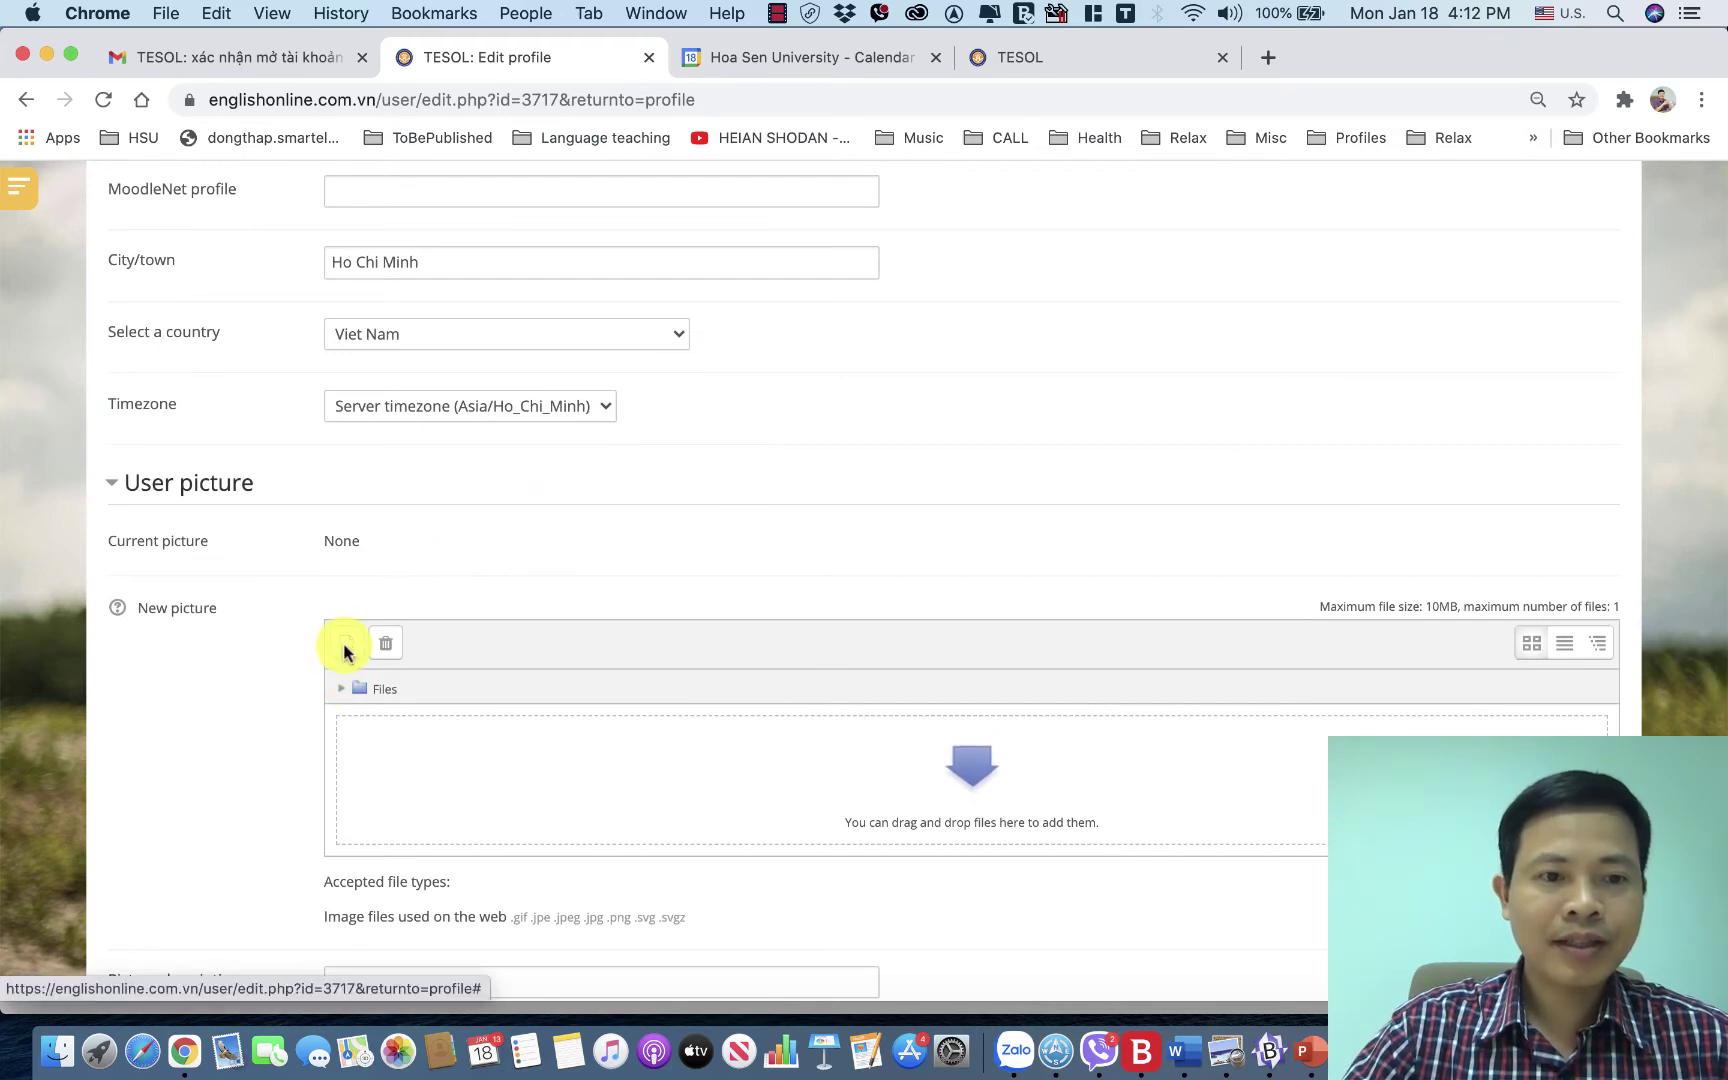
left_click(344, 645)
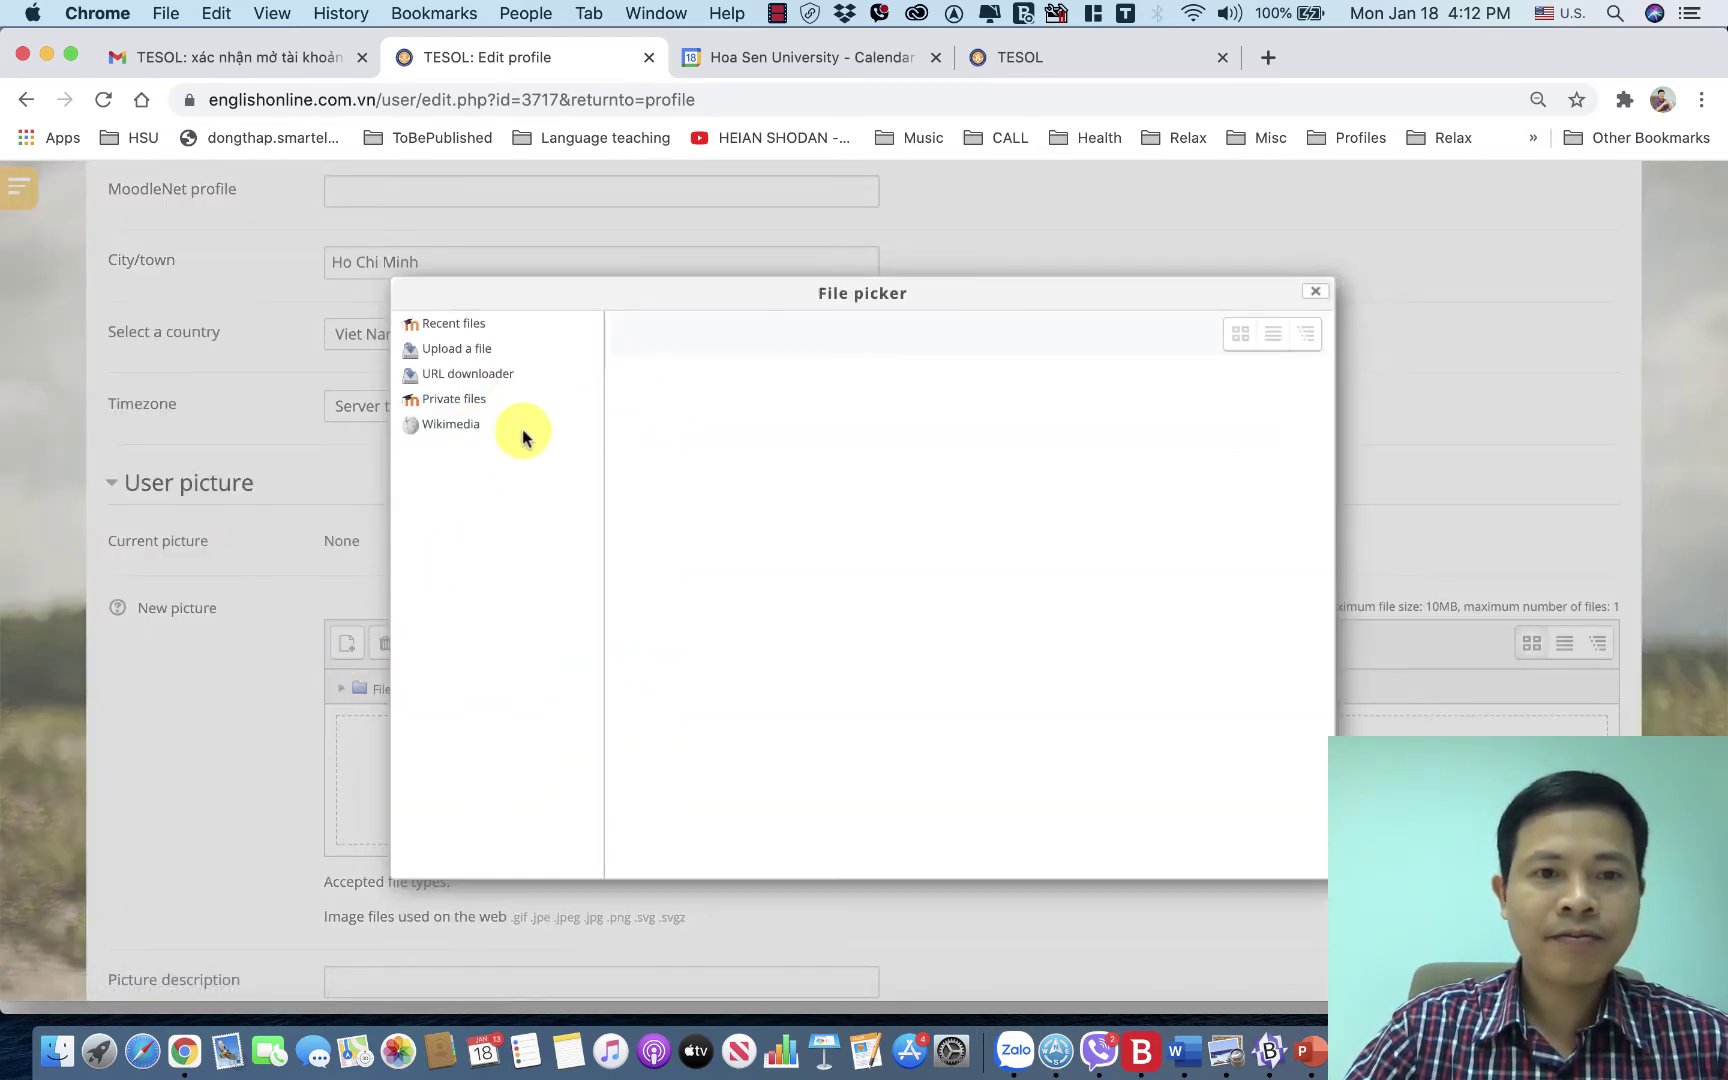
left_click(475, 352)
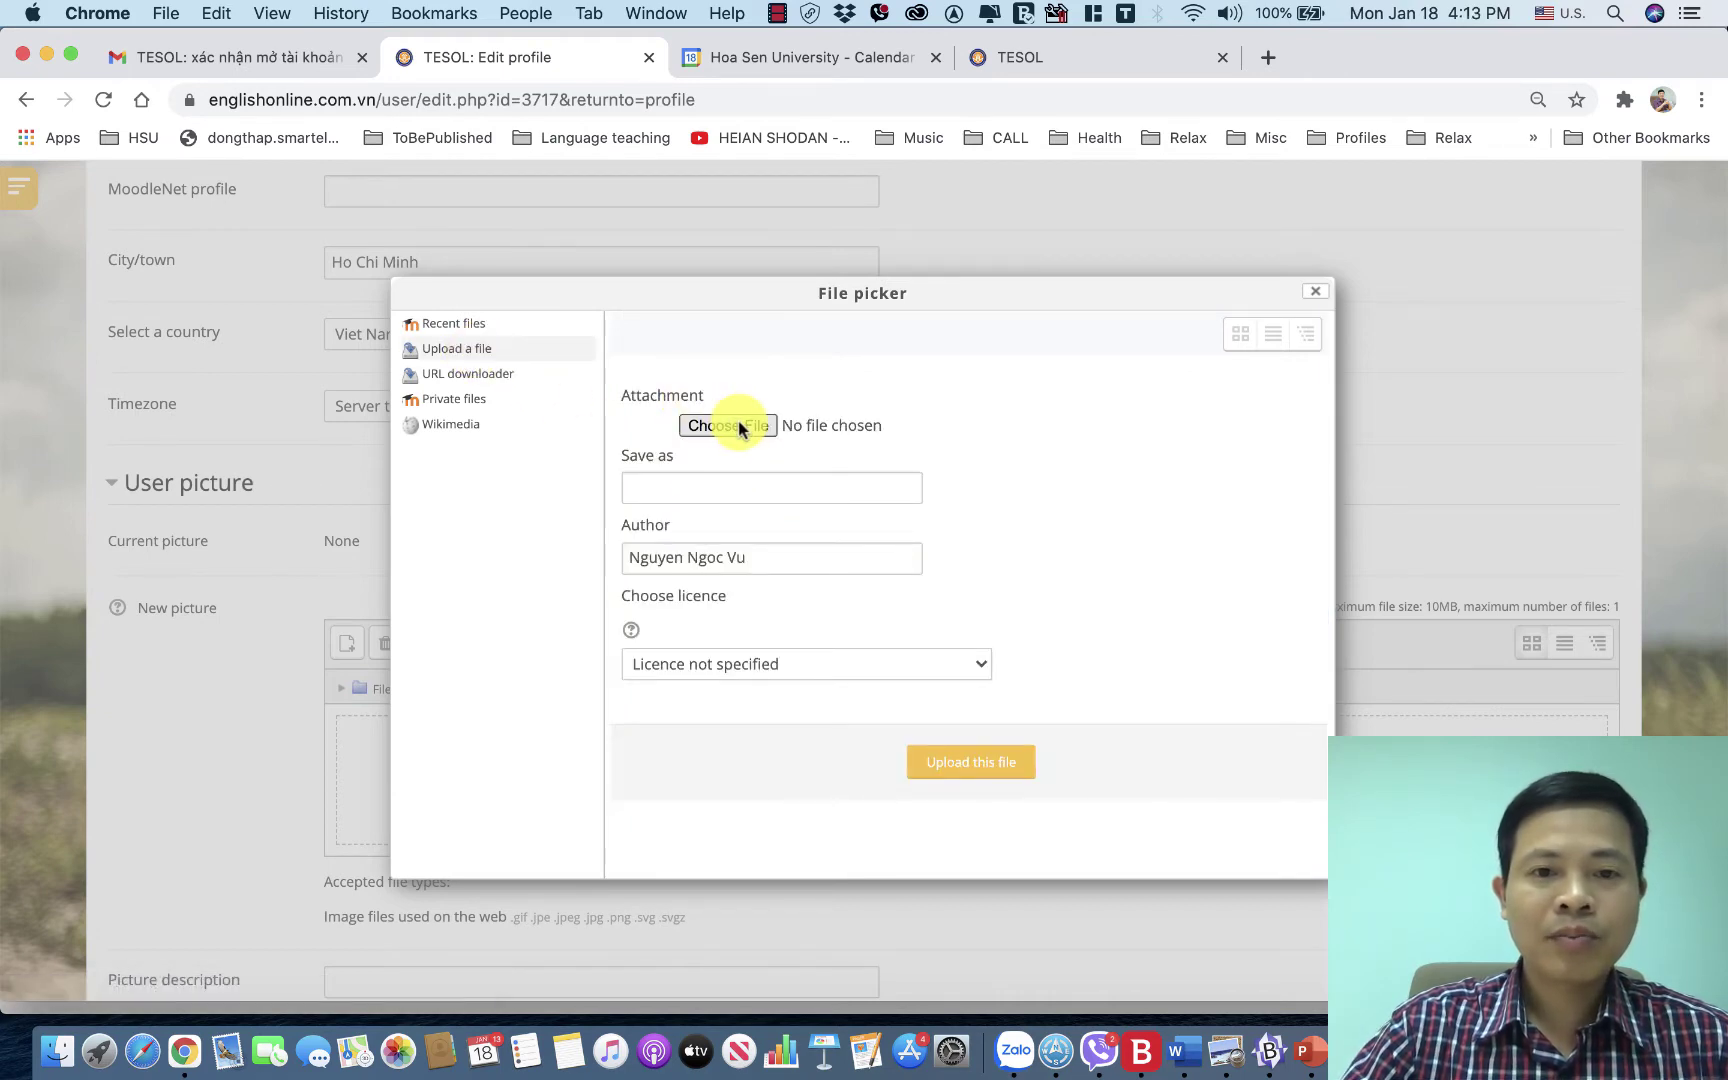
Browse the computer and open the Photos folder from the Green tag.
left_click(740, 427)
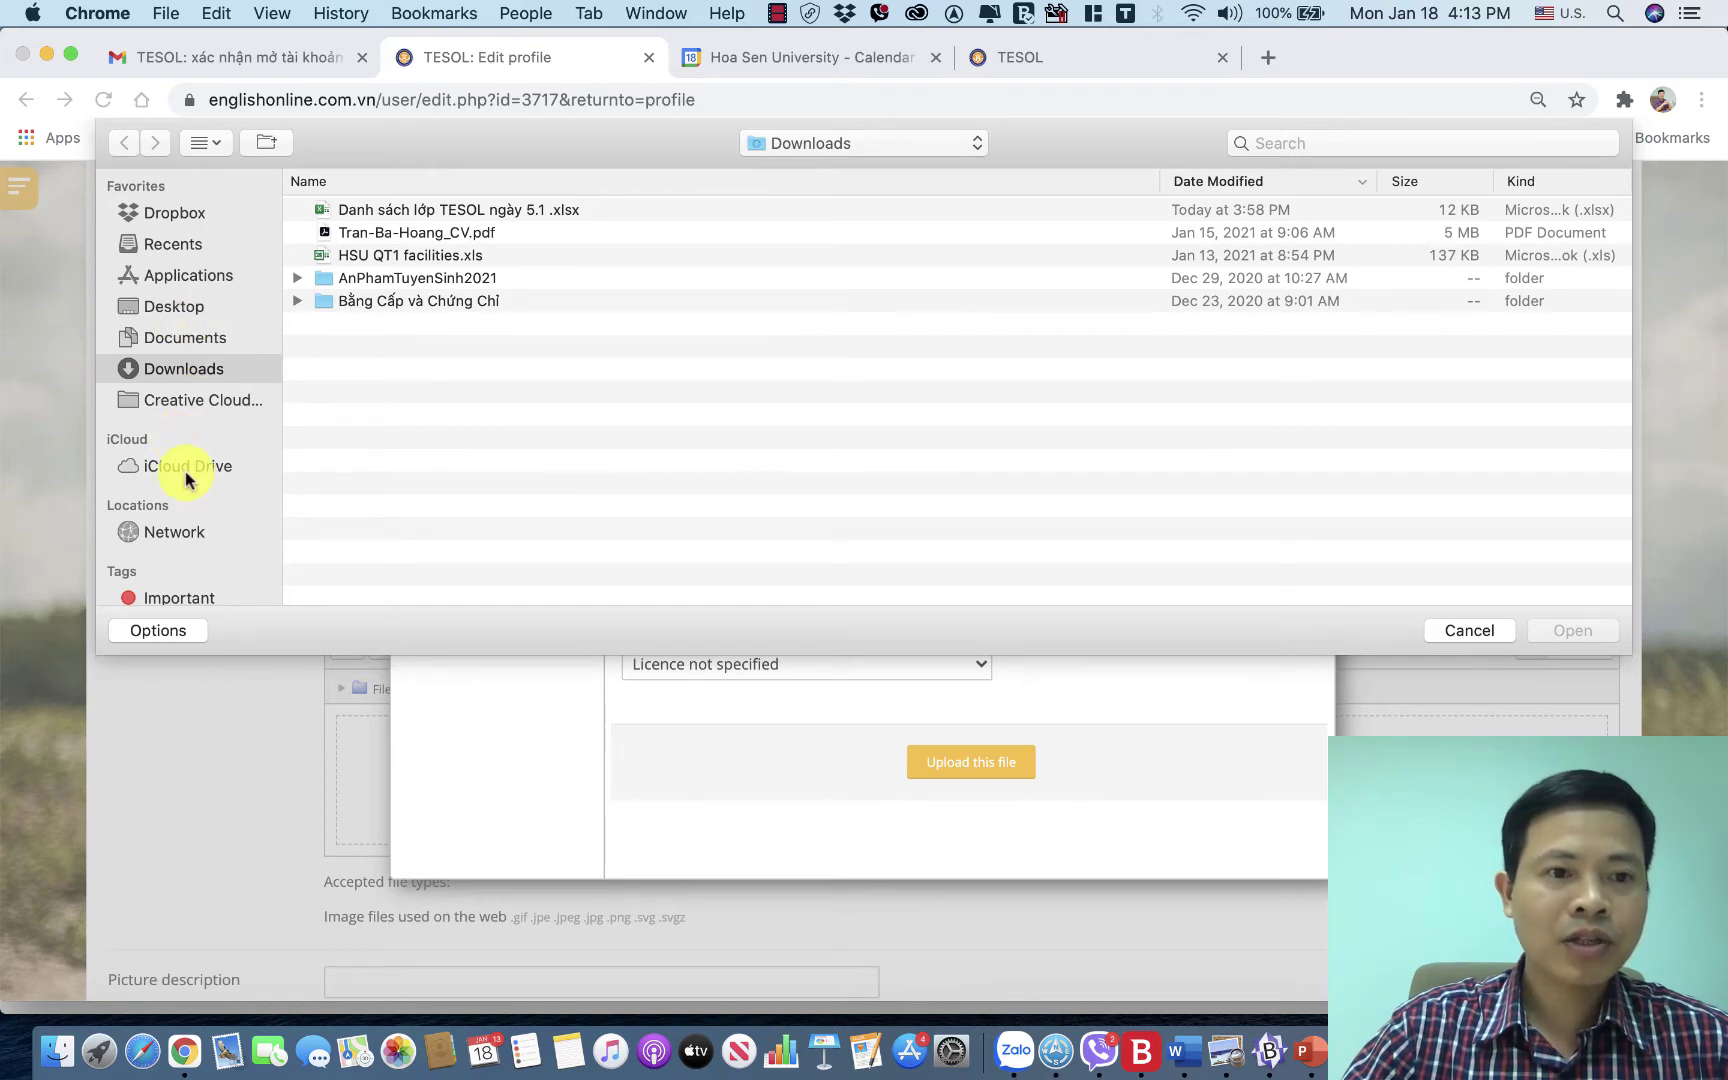
scroll(181, 470, "down", 5)
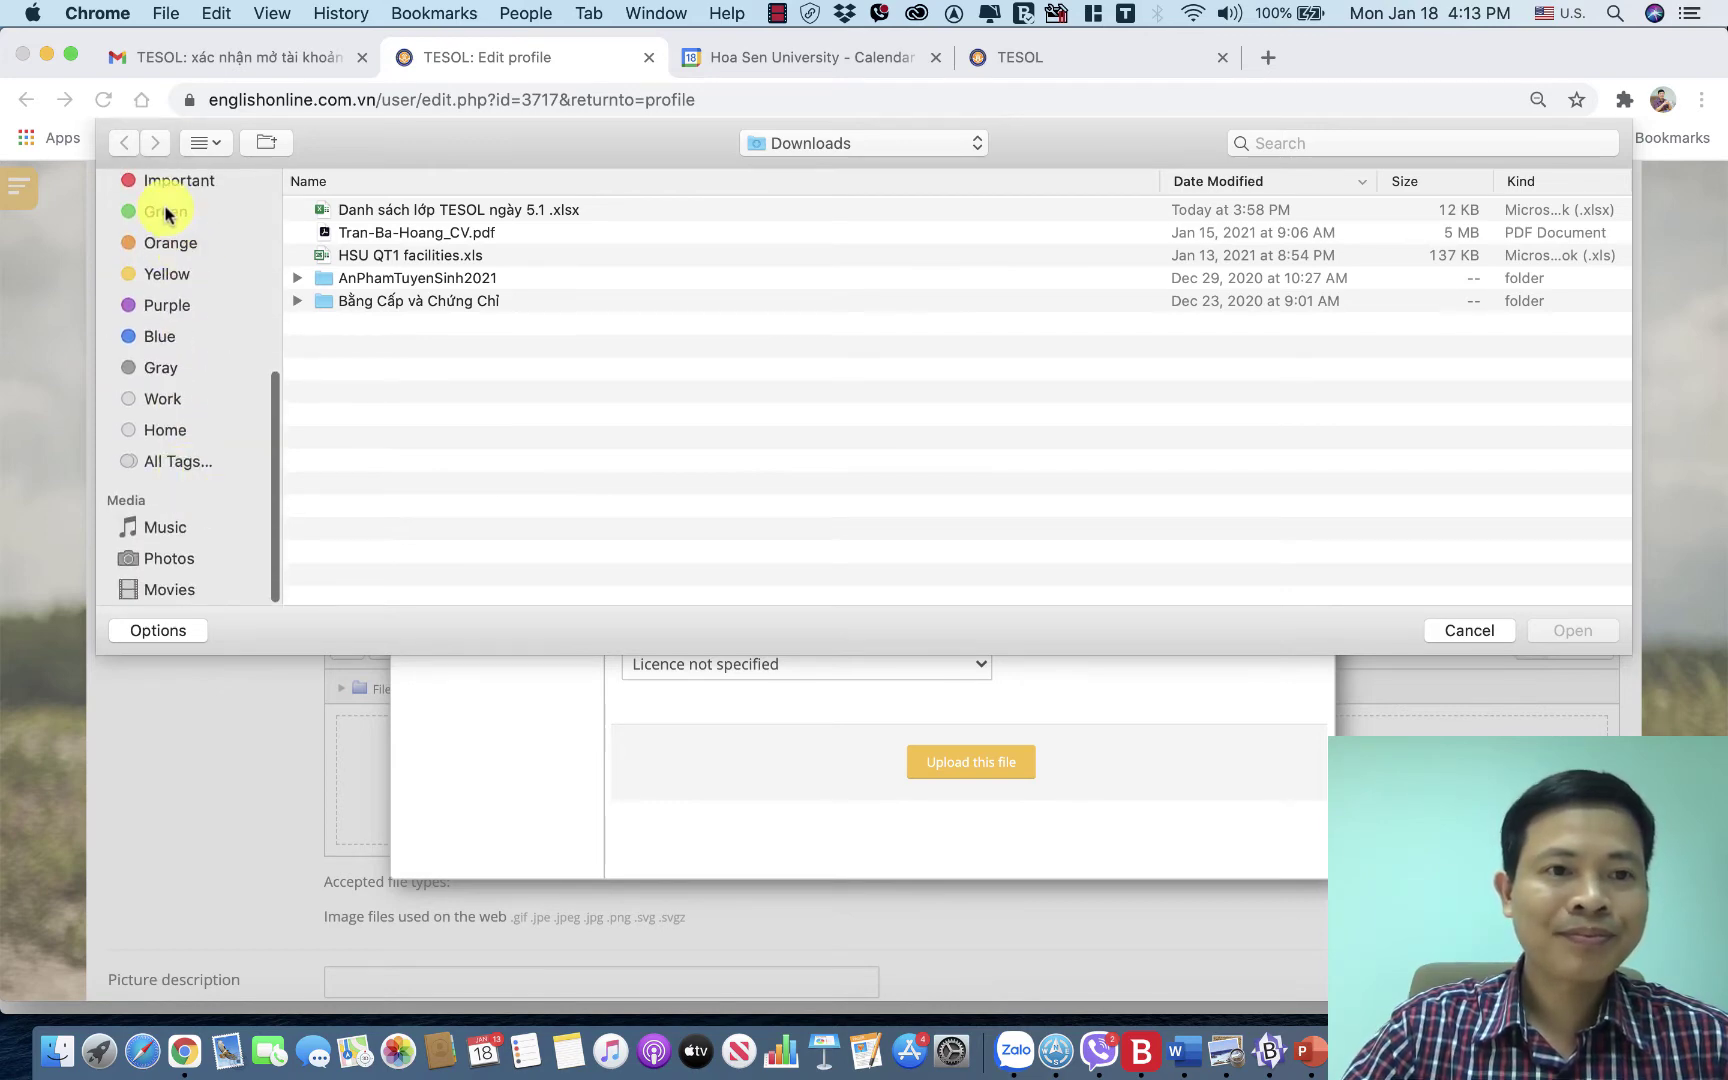
left_click(167, 213)
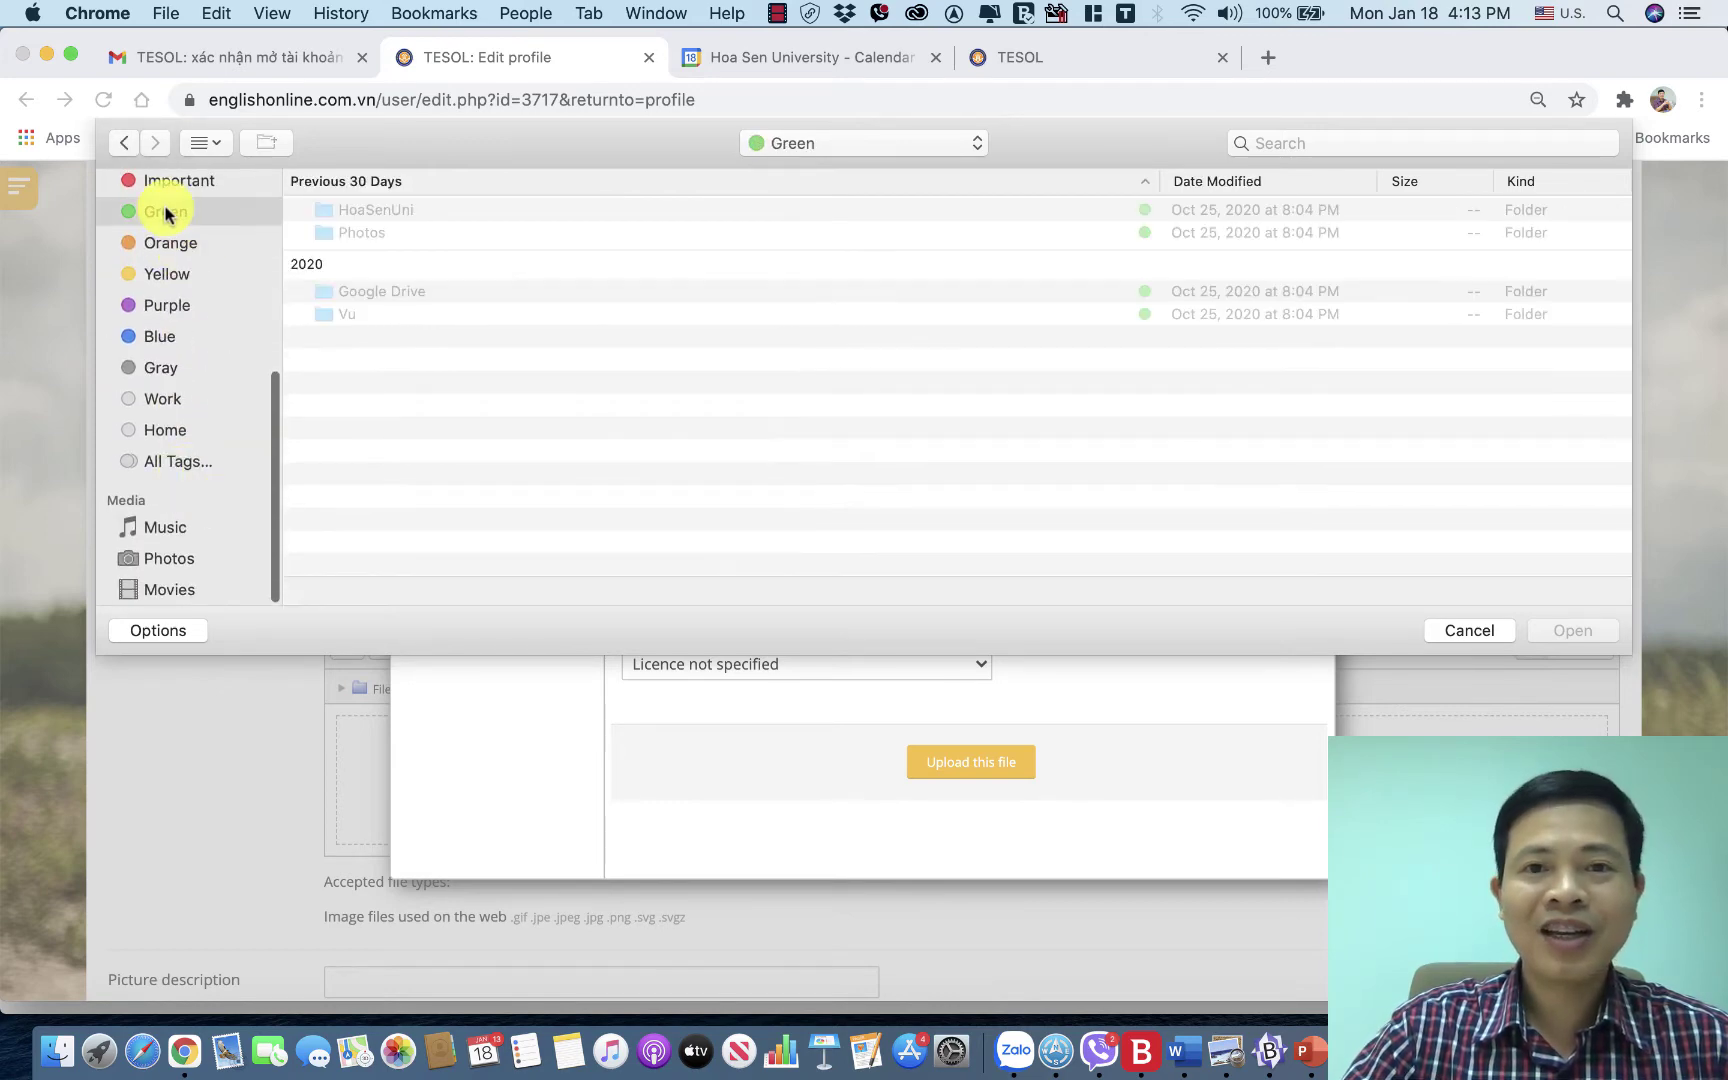
left_click(369, 236)
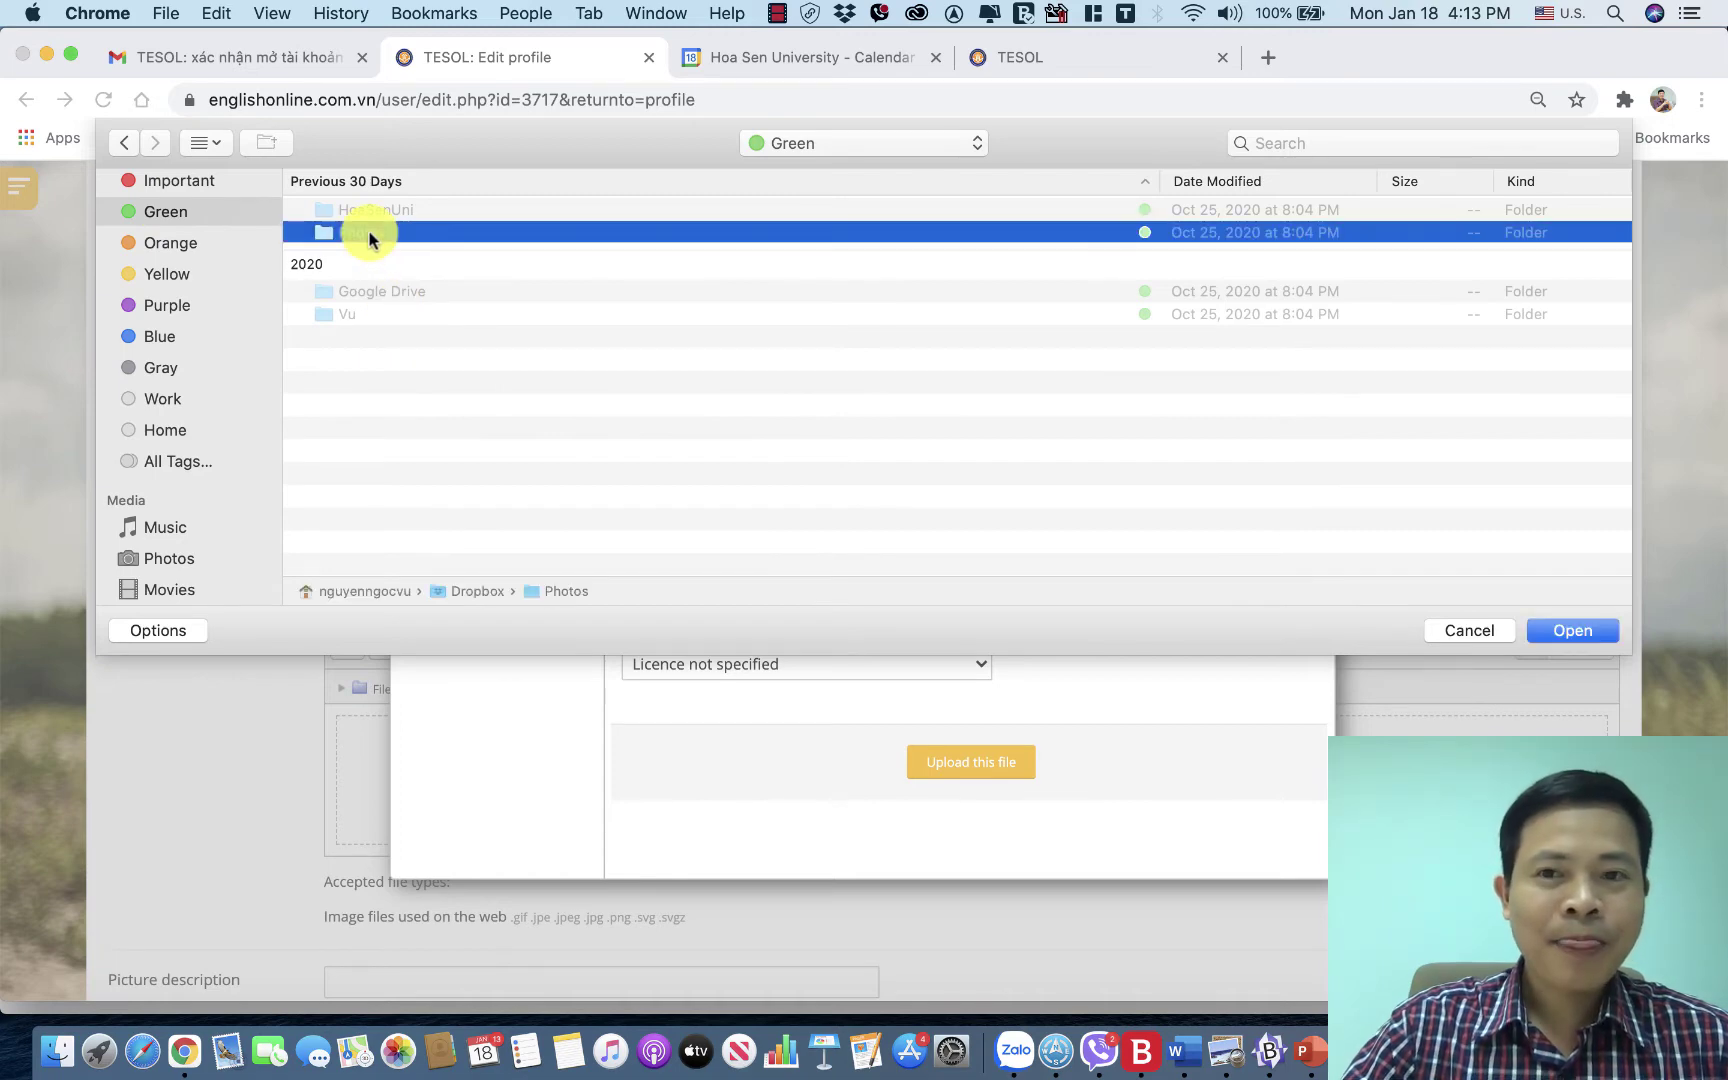
double_click(369, 232)
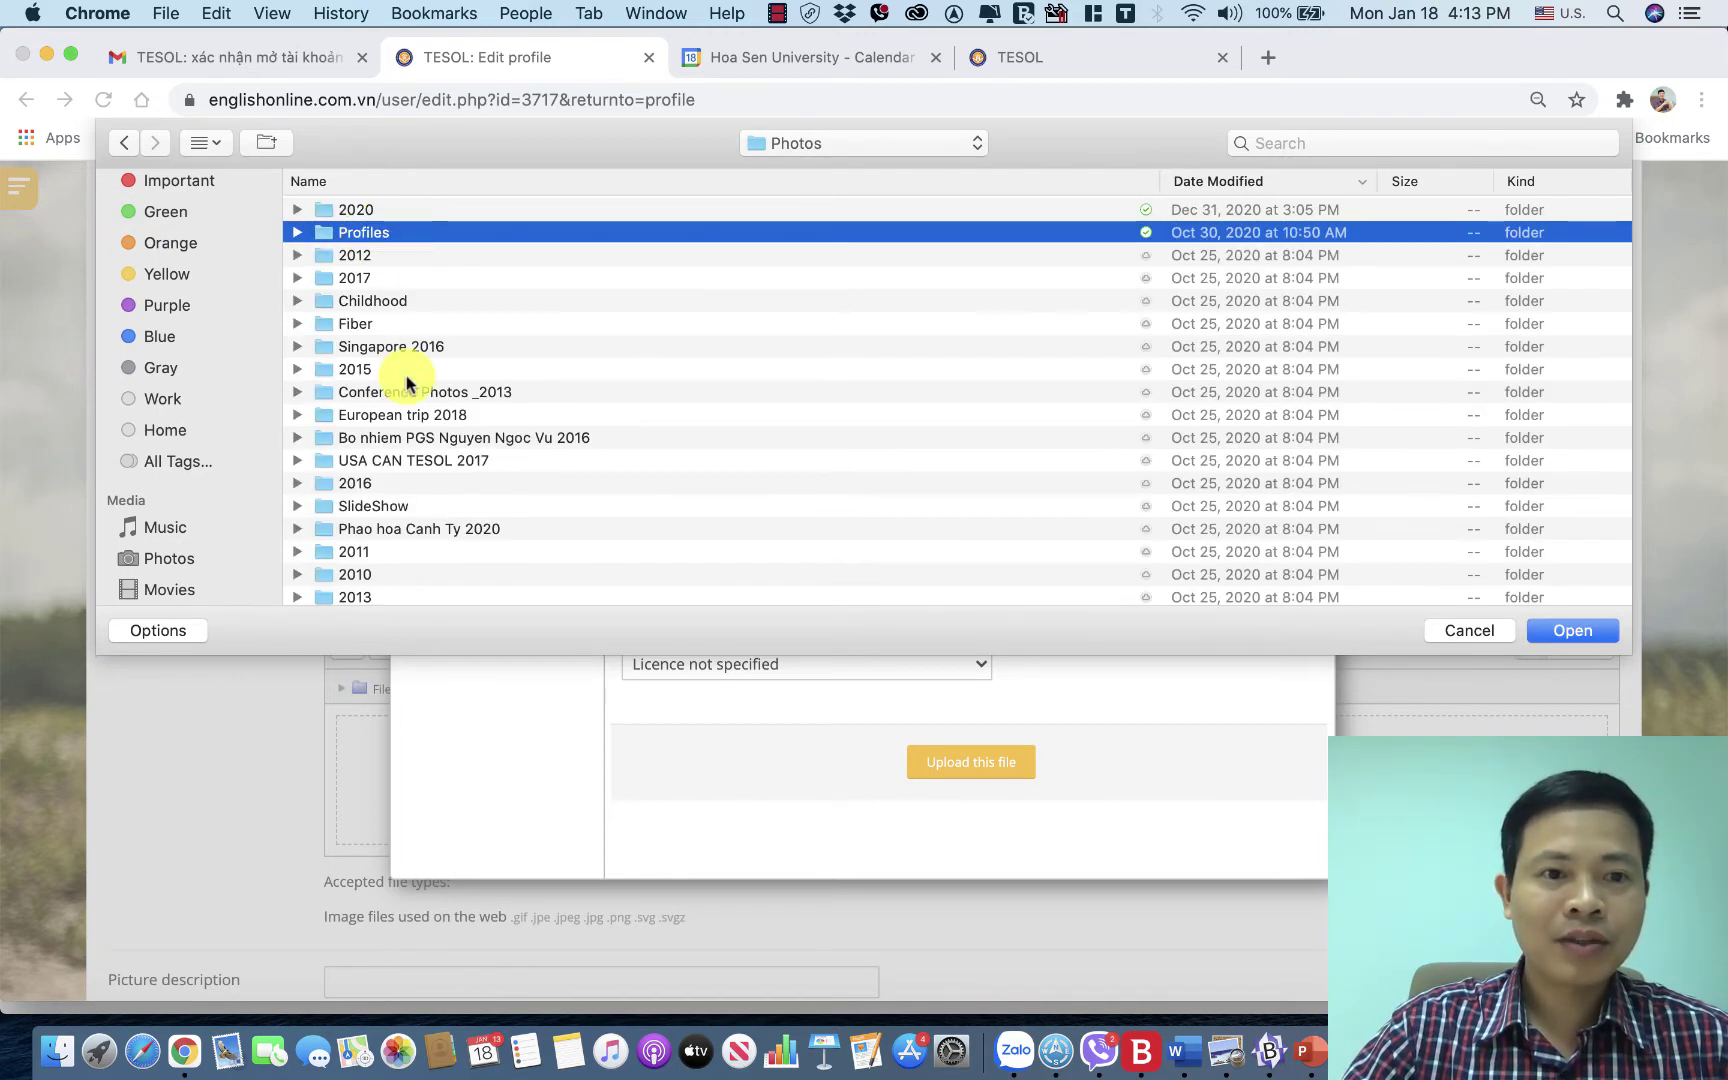
Expand the Profiles folder and choose CROPPED-profile.jpg.
scroll(405, 378, "down", 5)
scroll(395, 395, "down", 5)
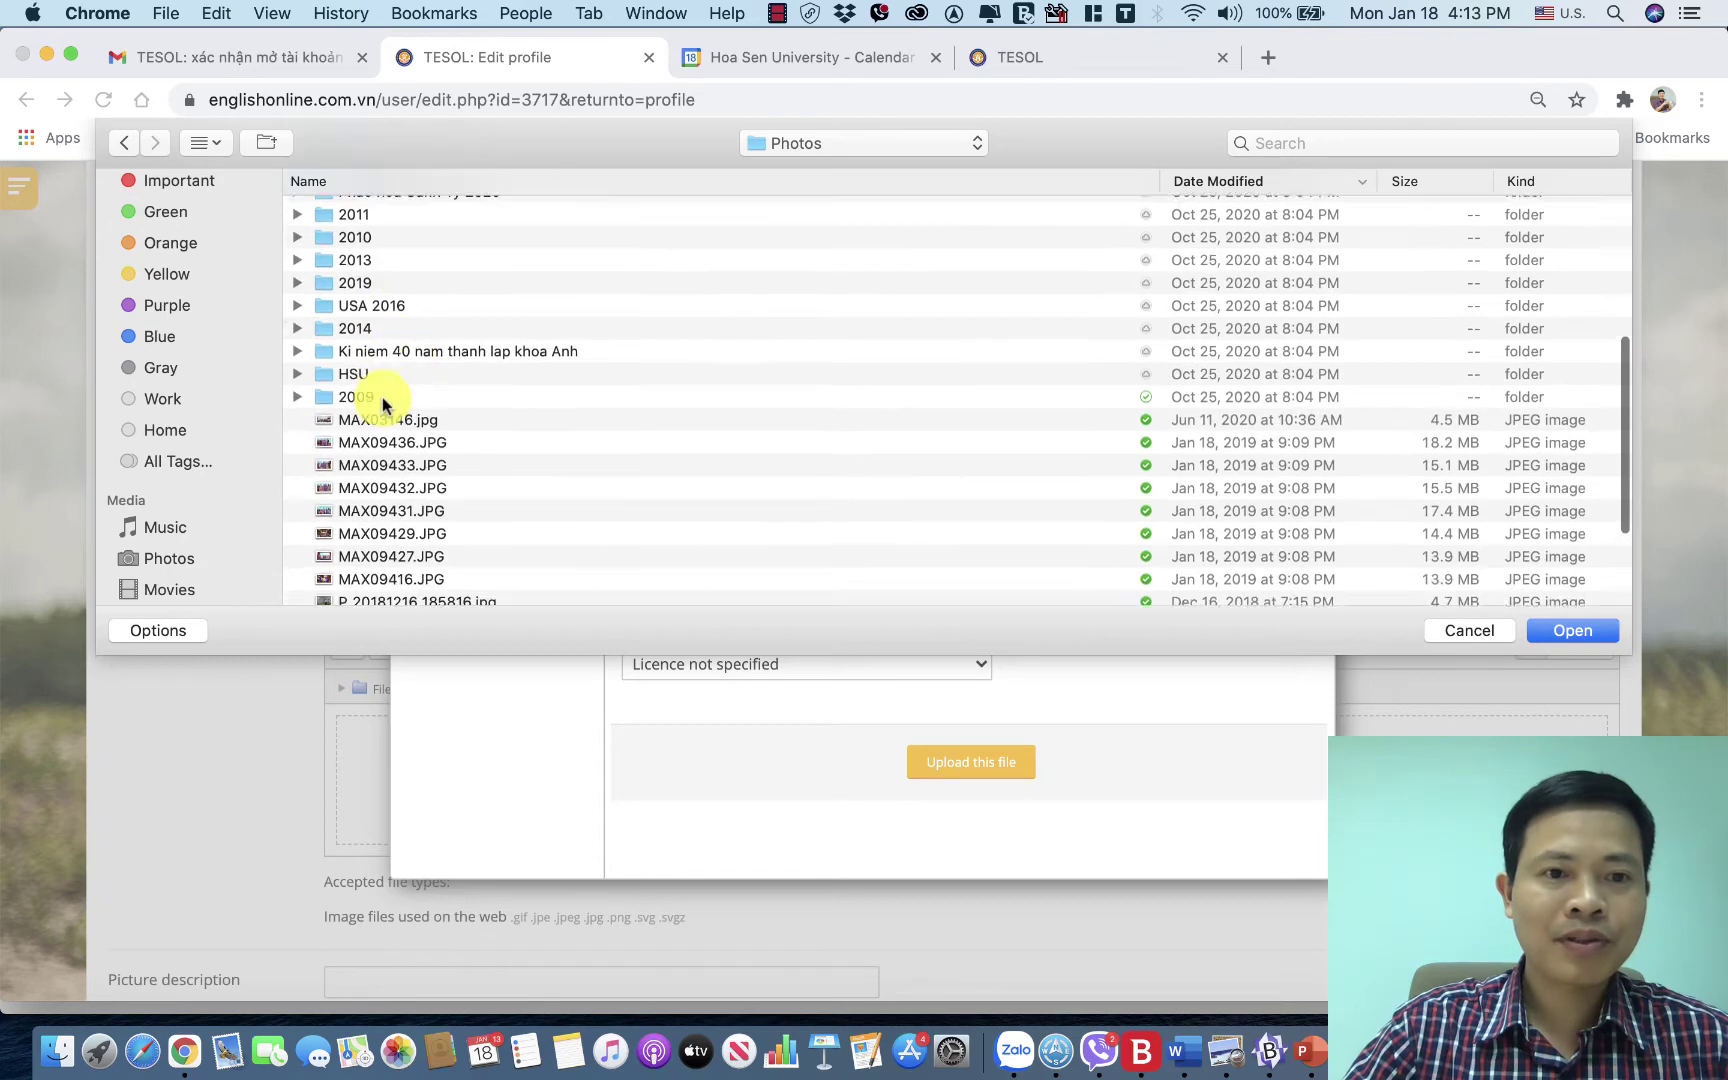
scroll(383, 404, "down", 2)
scroll(383, 404, "up", 5)
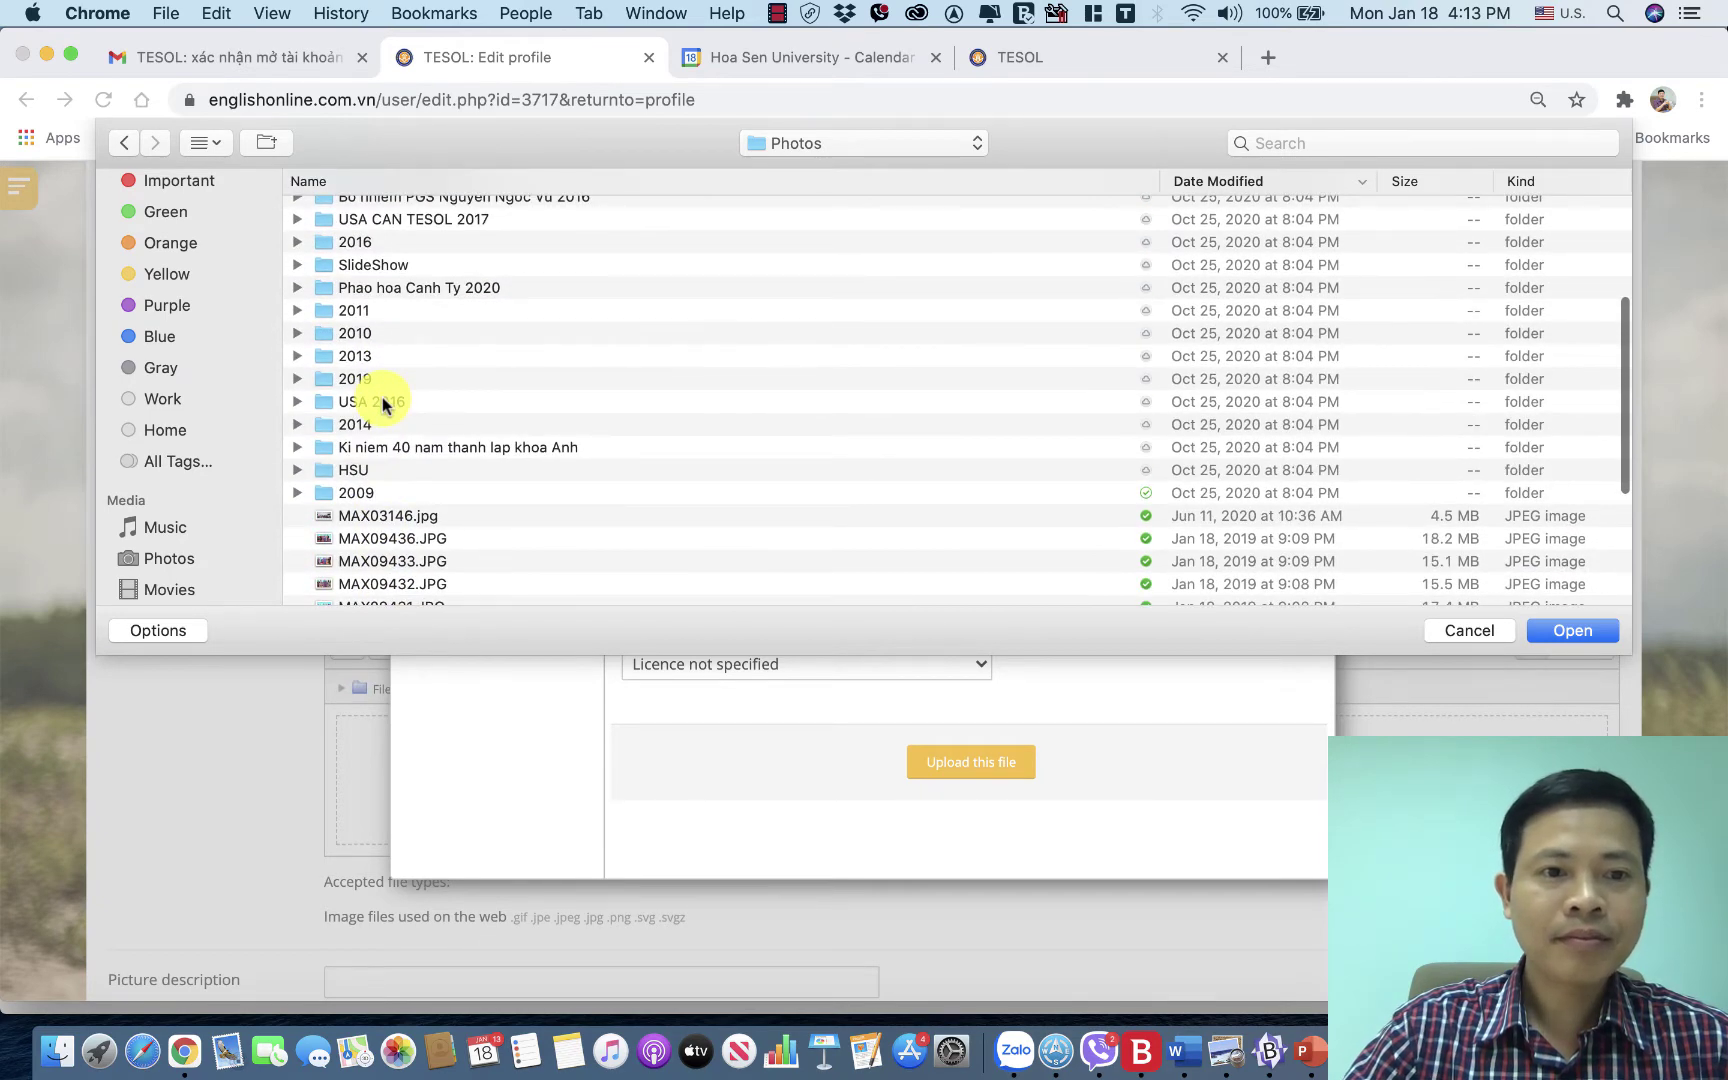
scroll(383, 404, "up", 5)
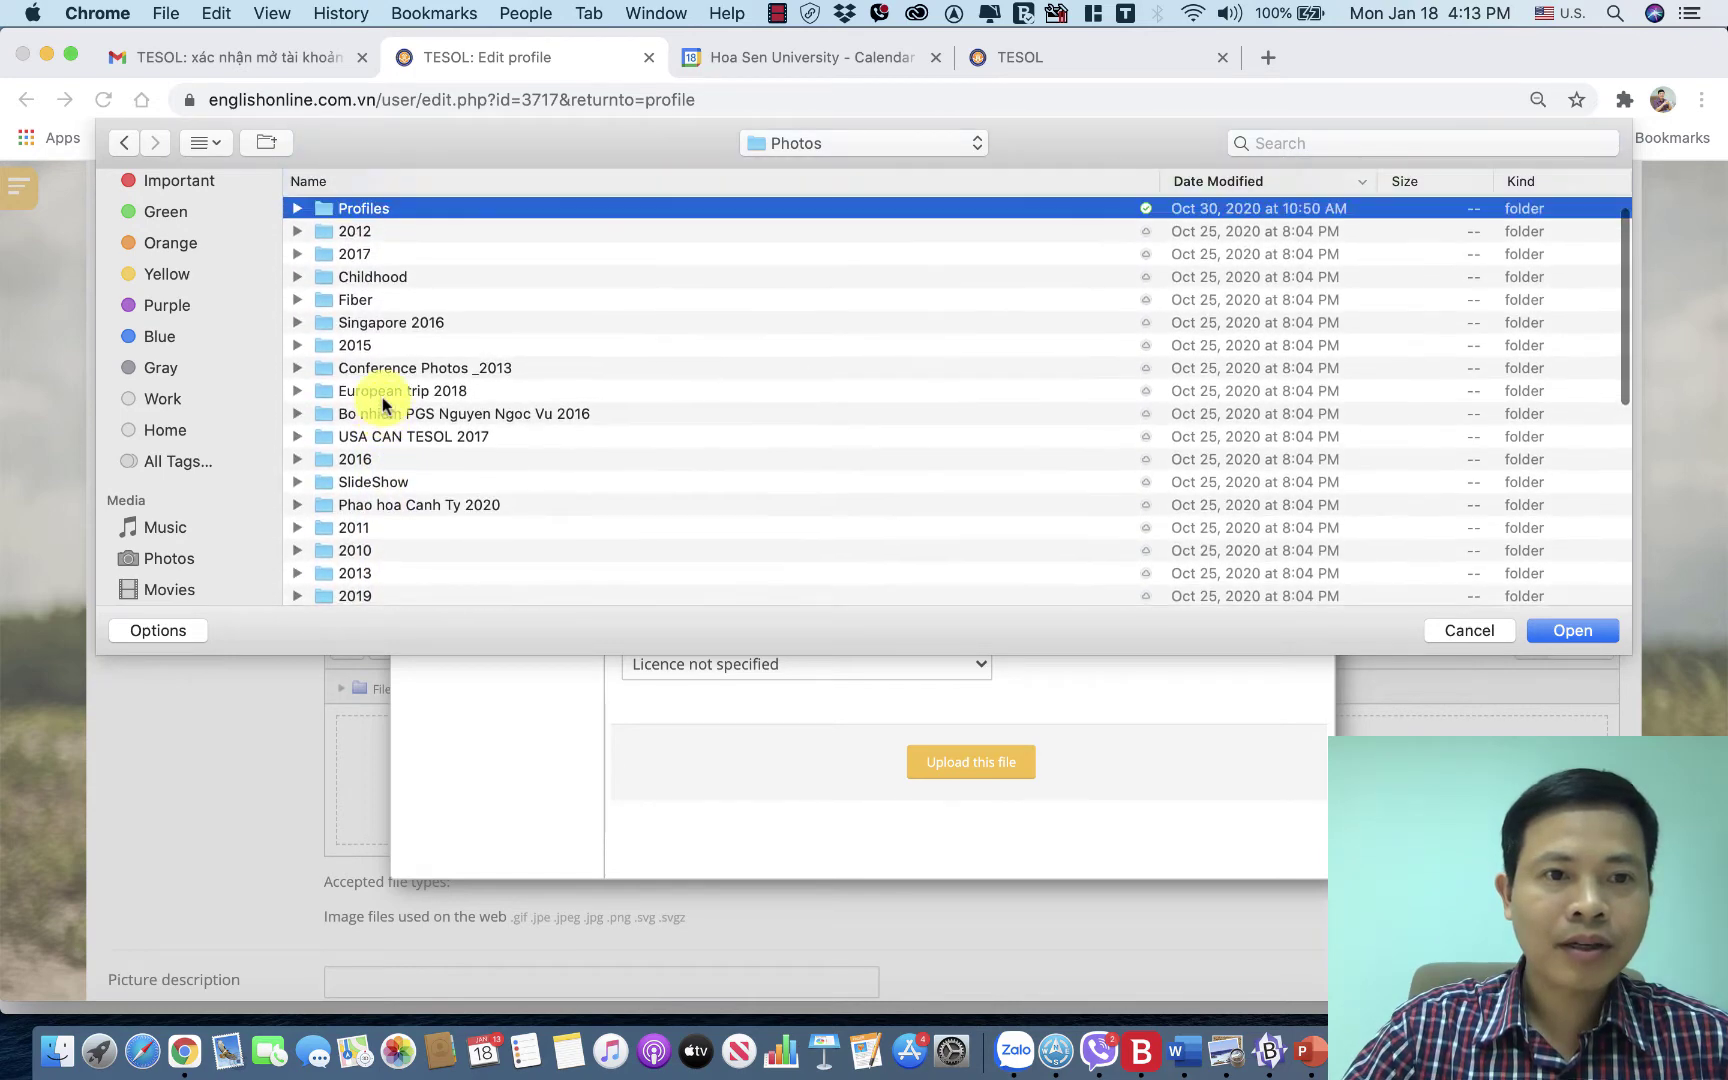
scroll(383, 404, "up", 1)
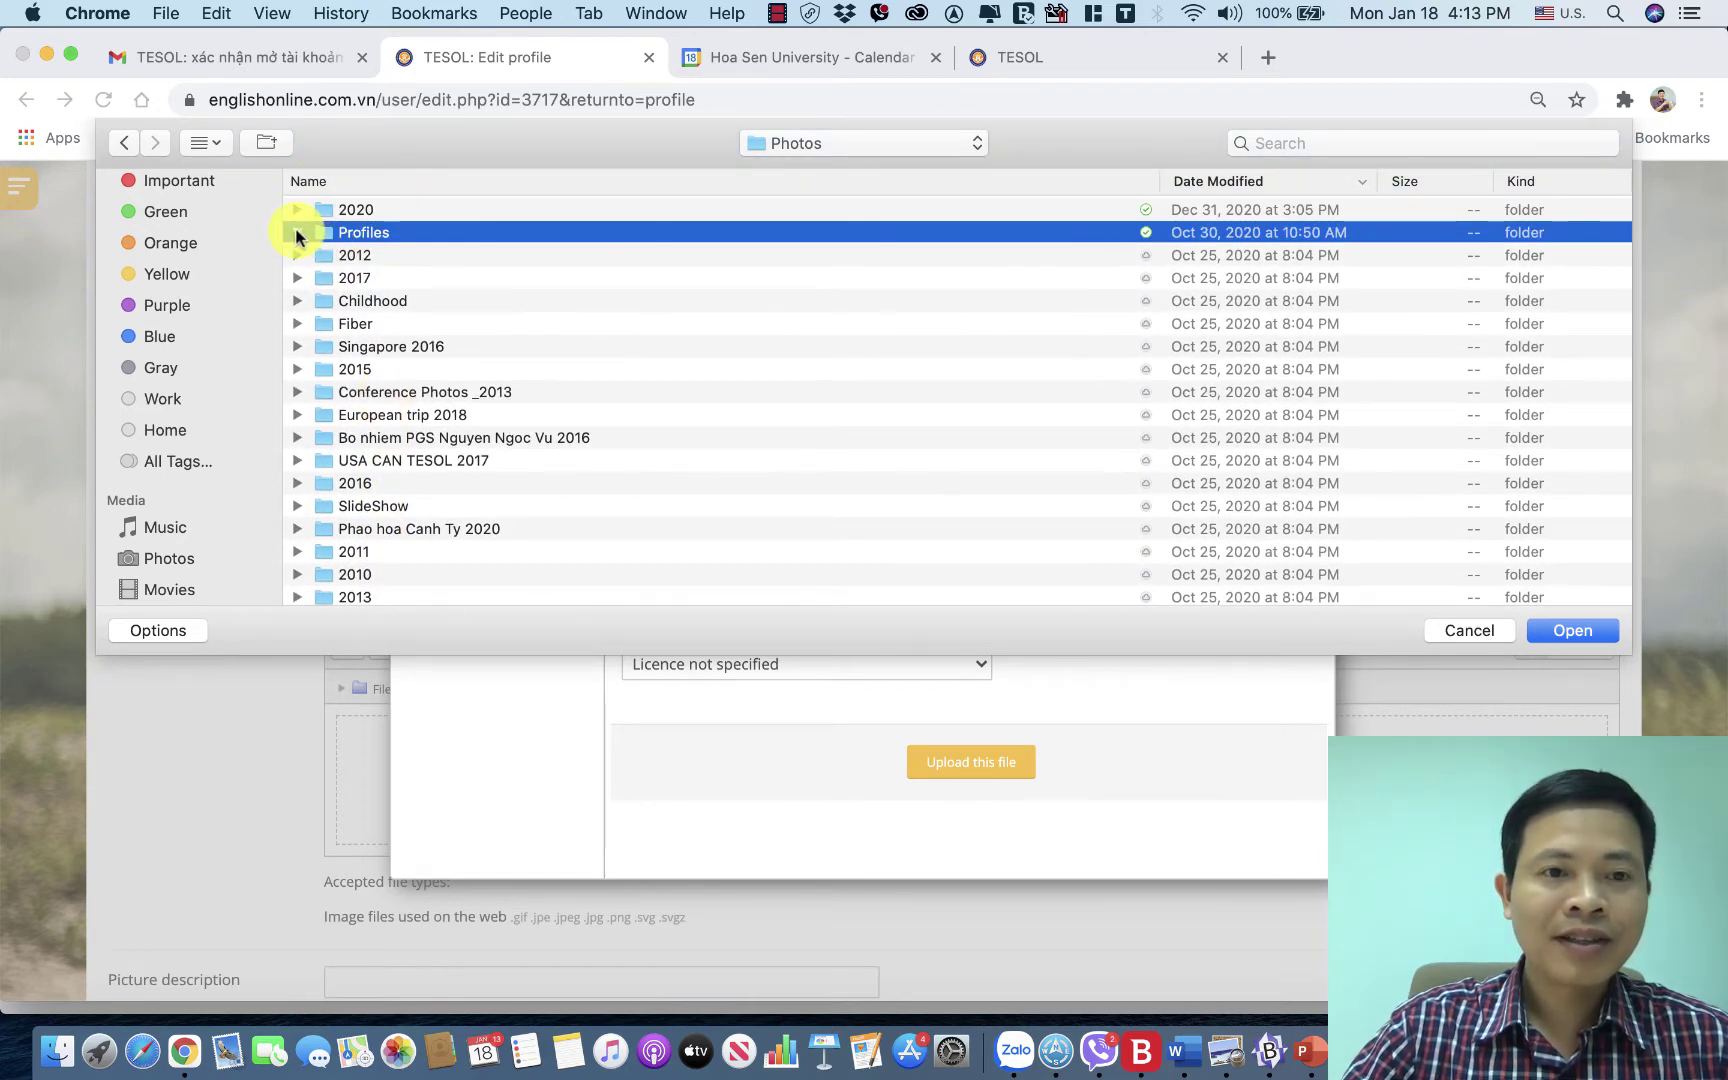
left_click(296, 233)
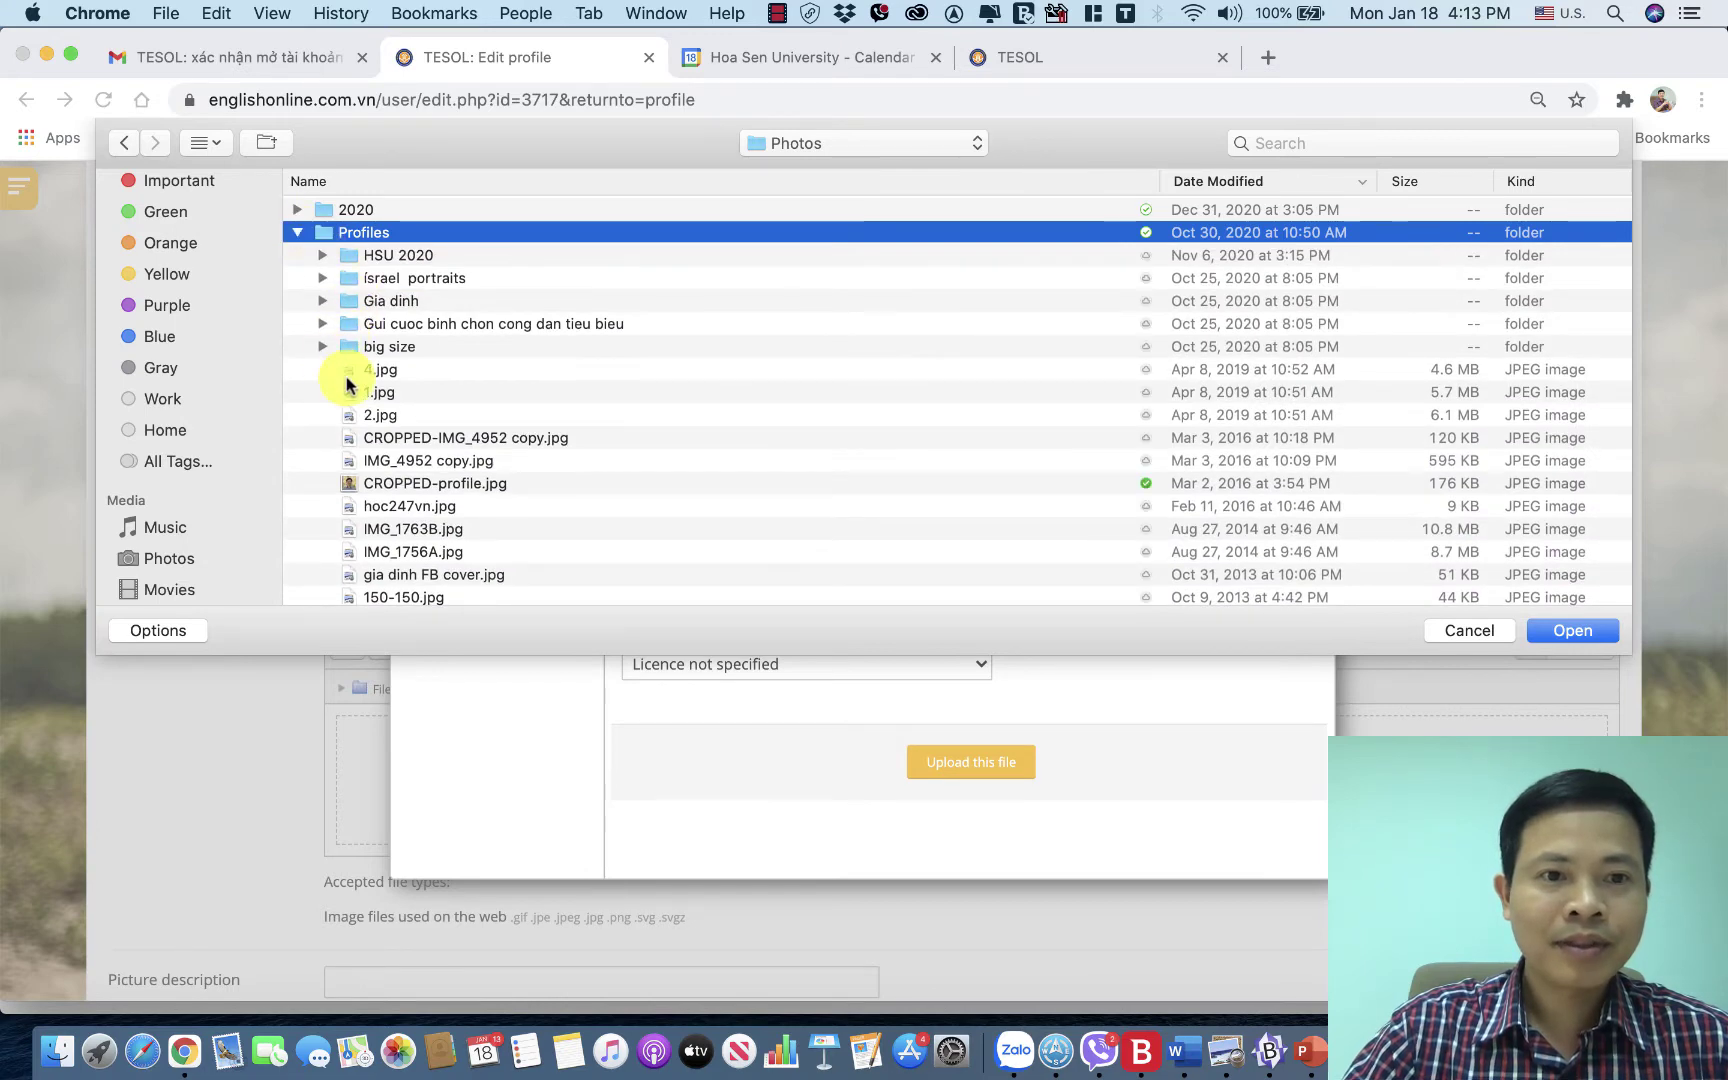
scroll(347, 384, "down", 8)
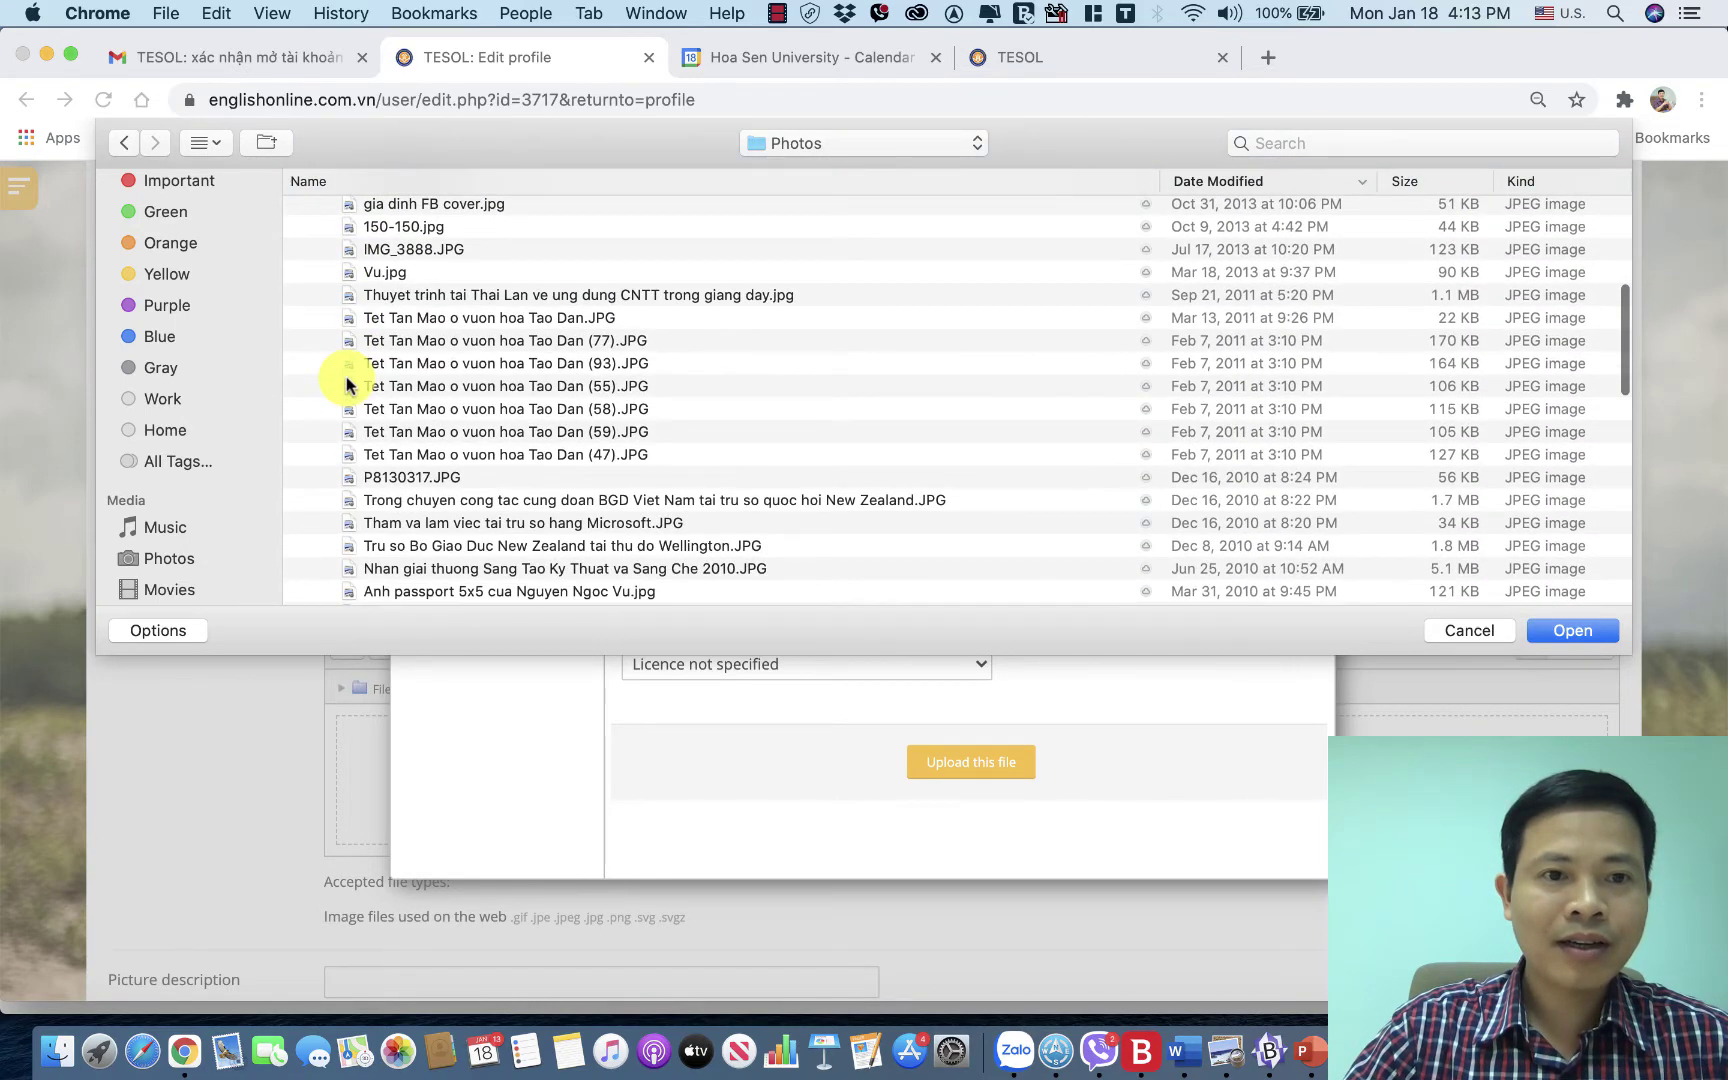
scroll(347, 385, "down", 2)
scroll(347, 382, "up", 10)
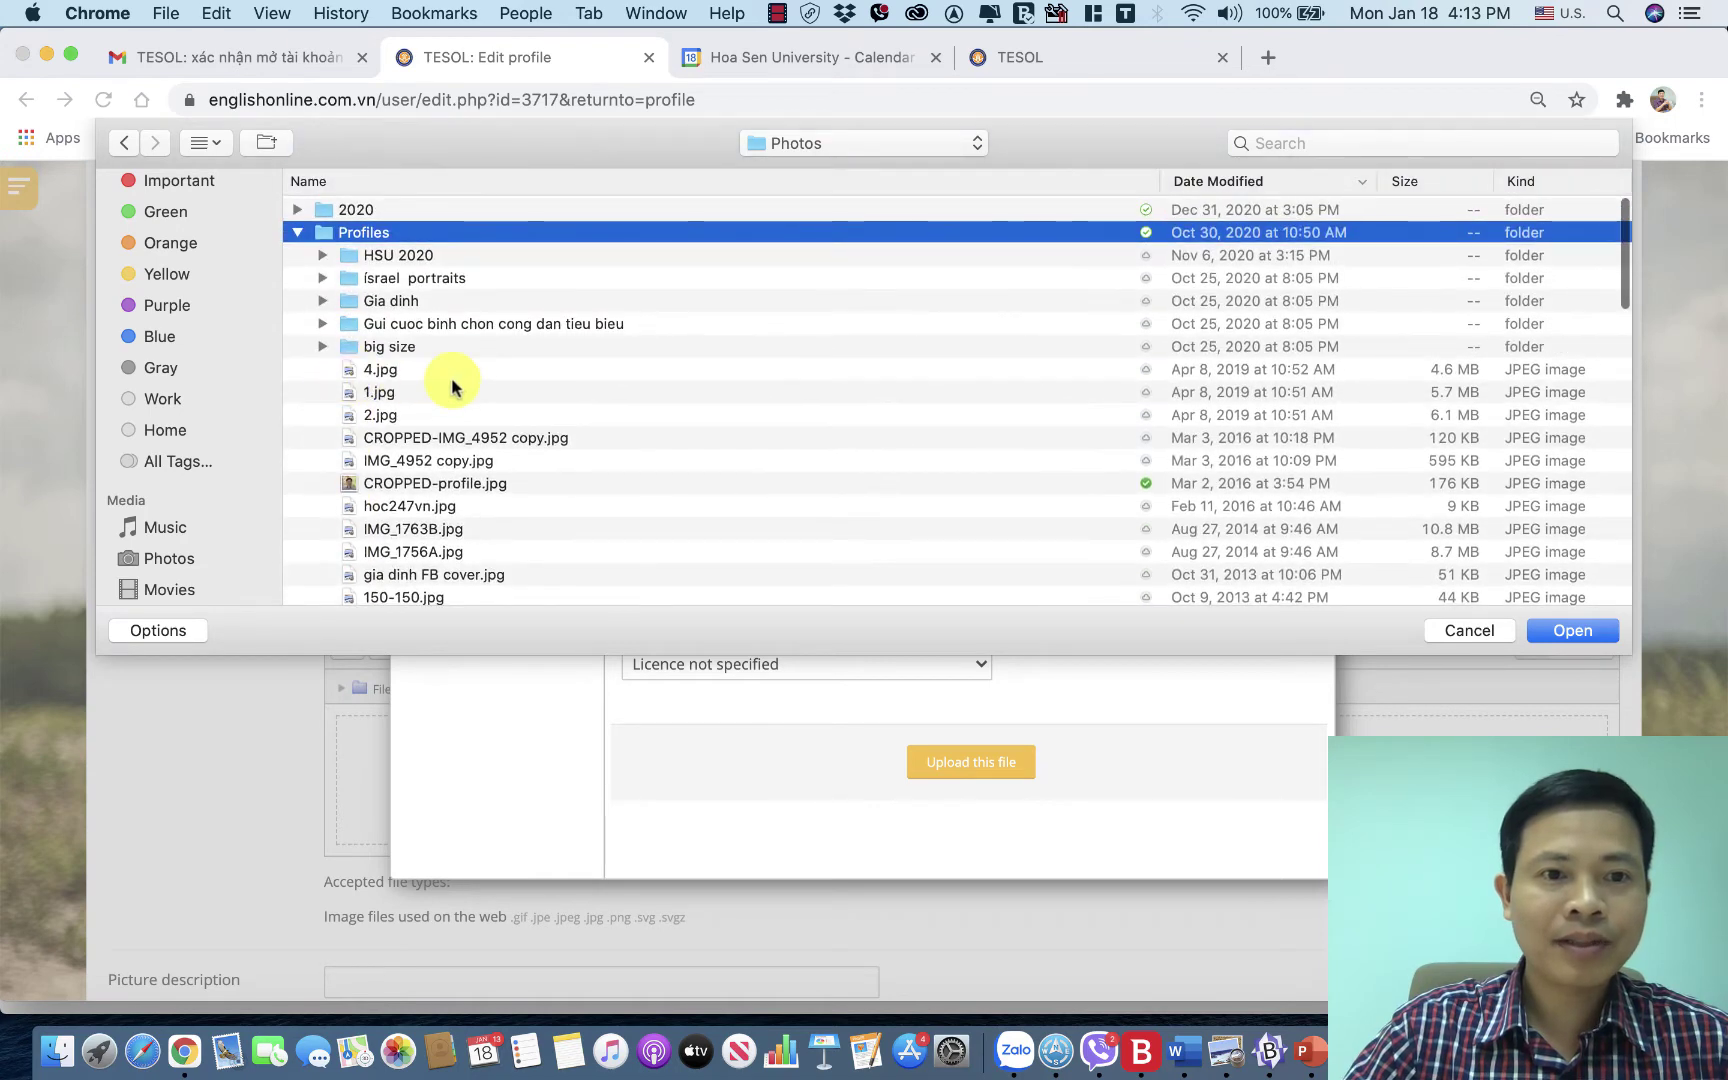
scroll(452, 387, "down", 1)
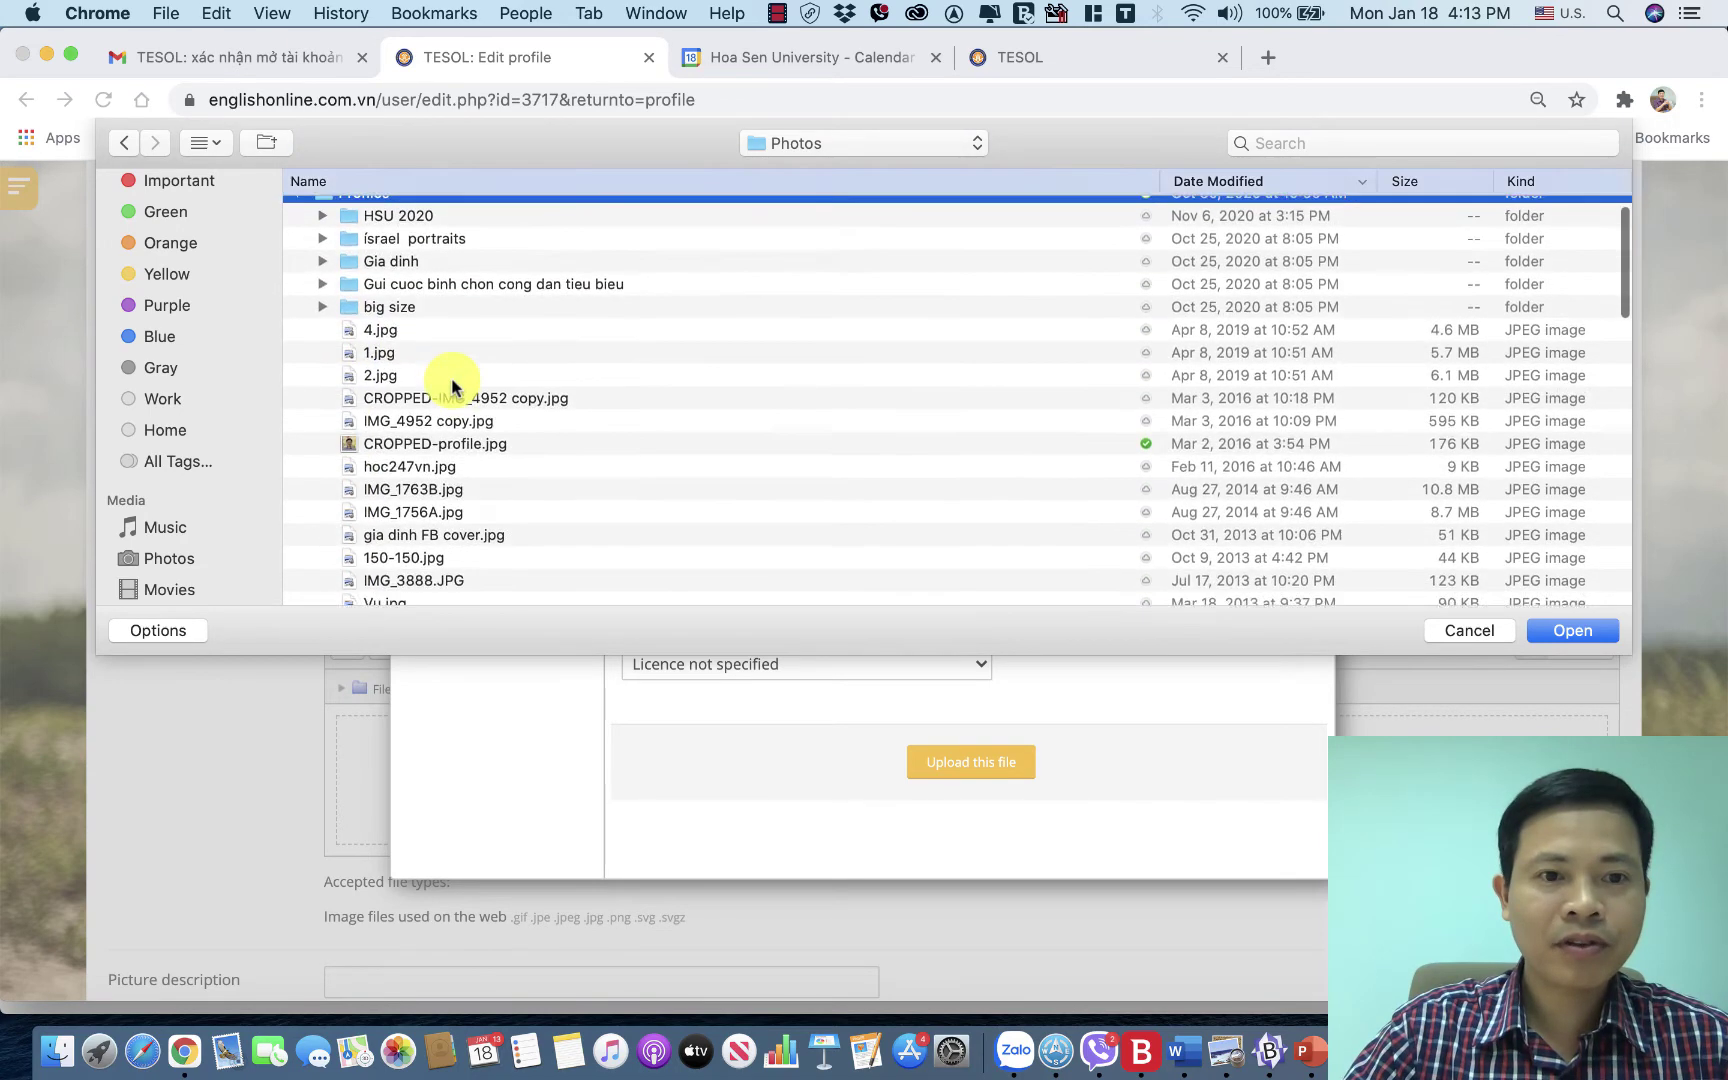
double_click(427, 437)
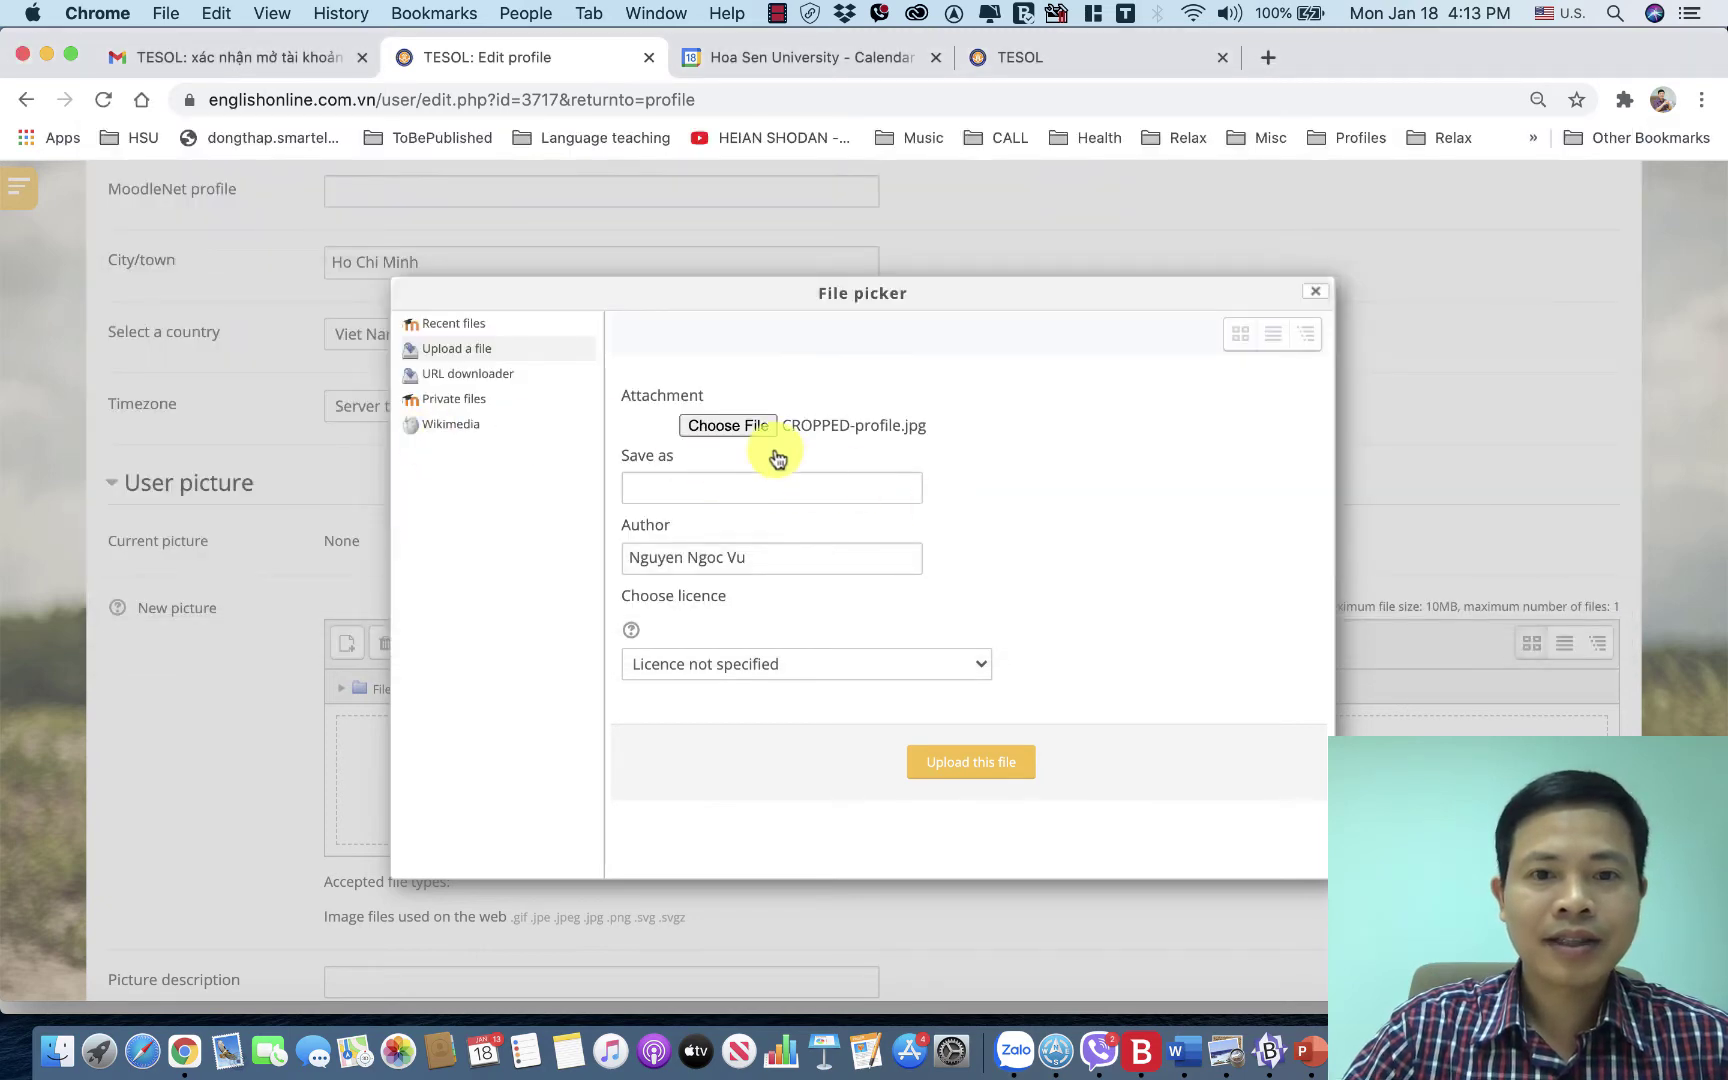
Upload CROPPED-profile.jpg as the new user picture.
left_click(946, 765)
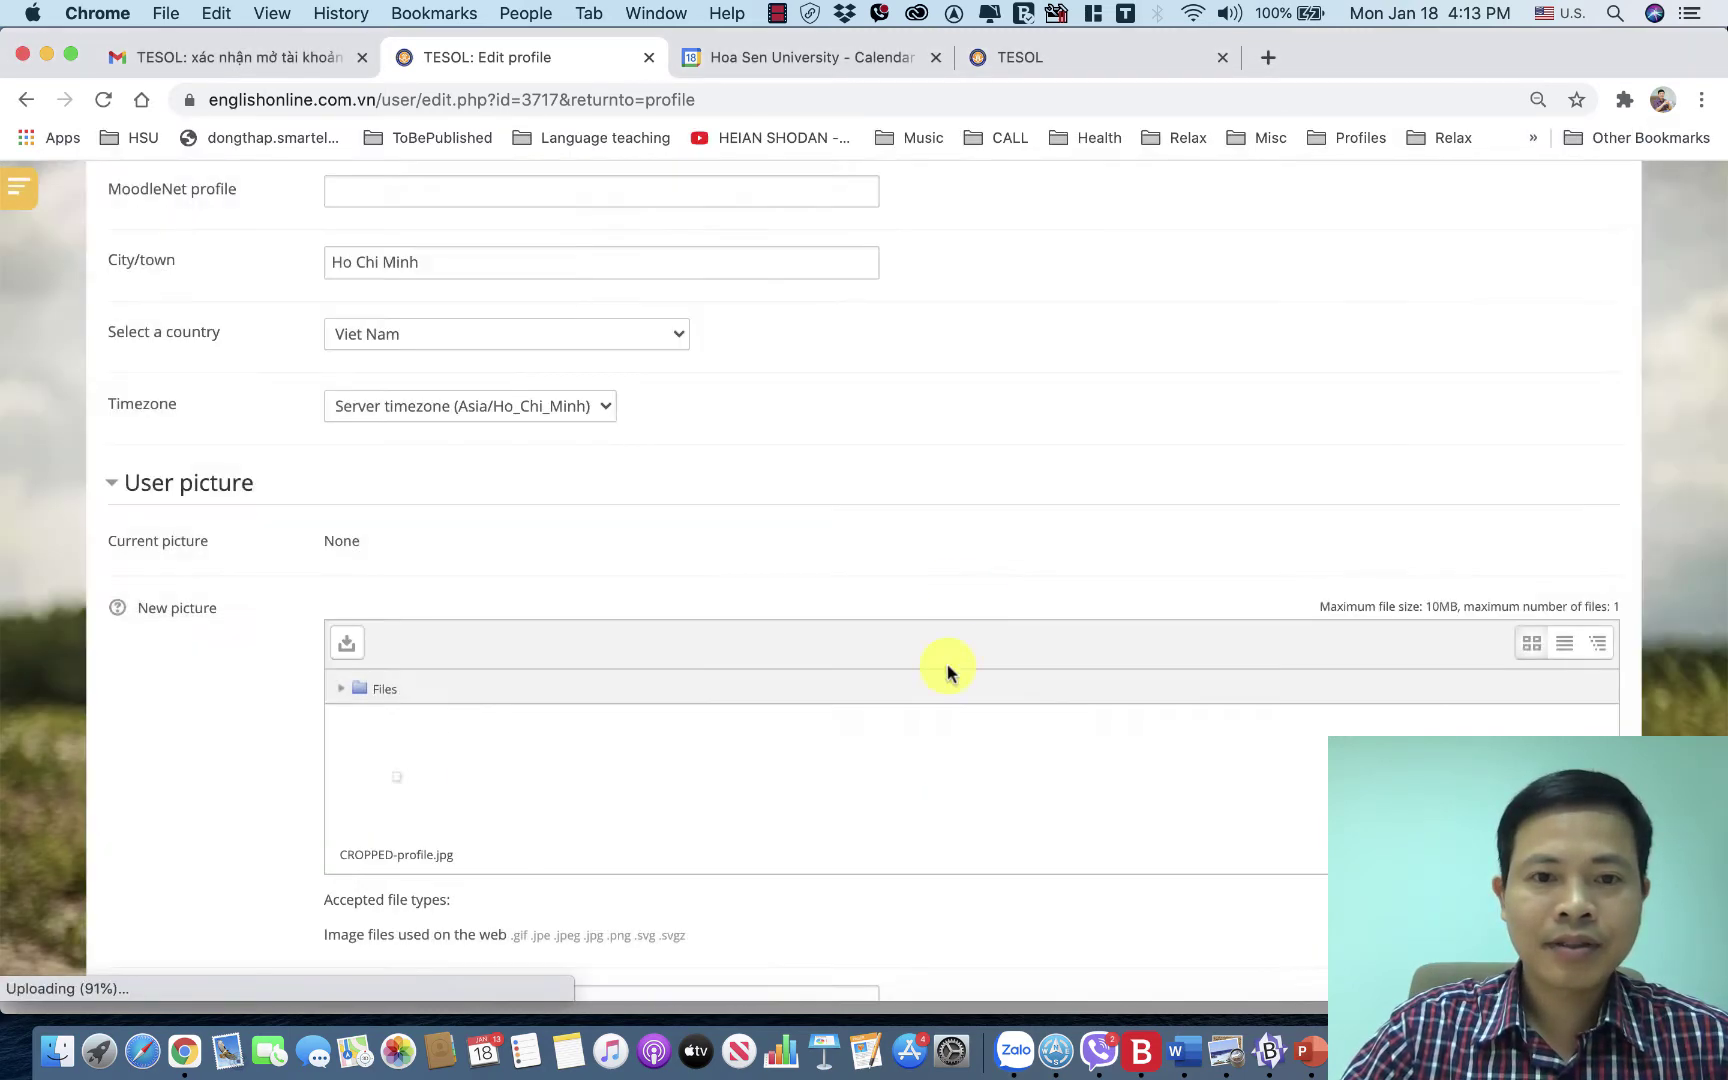
scroll(671, 671, "up", 6)
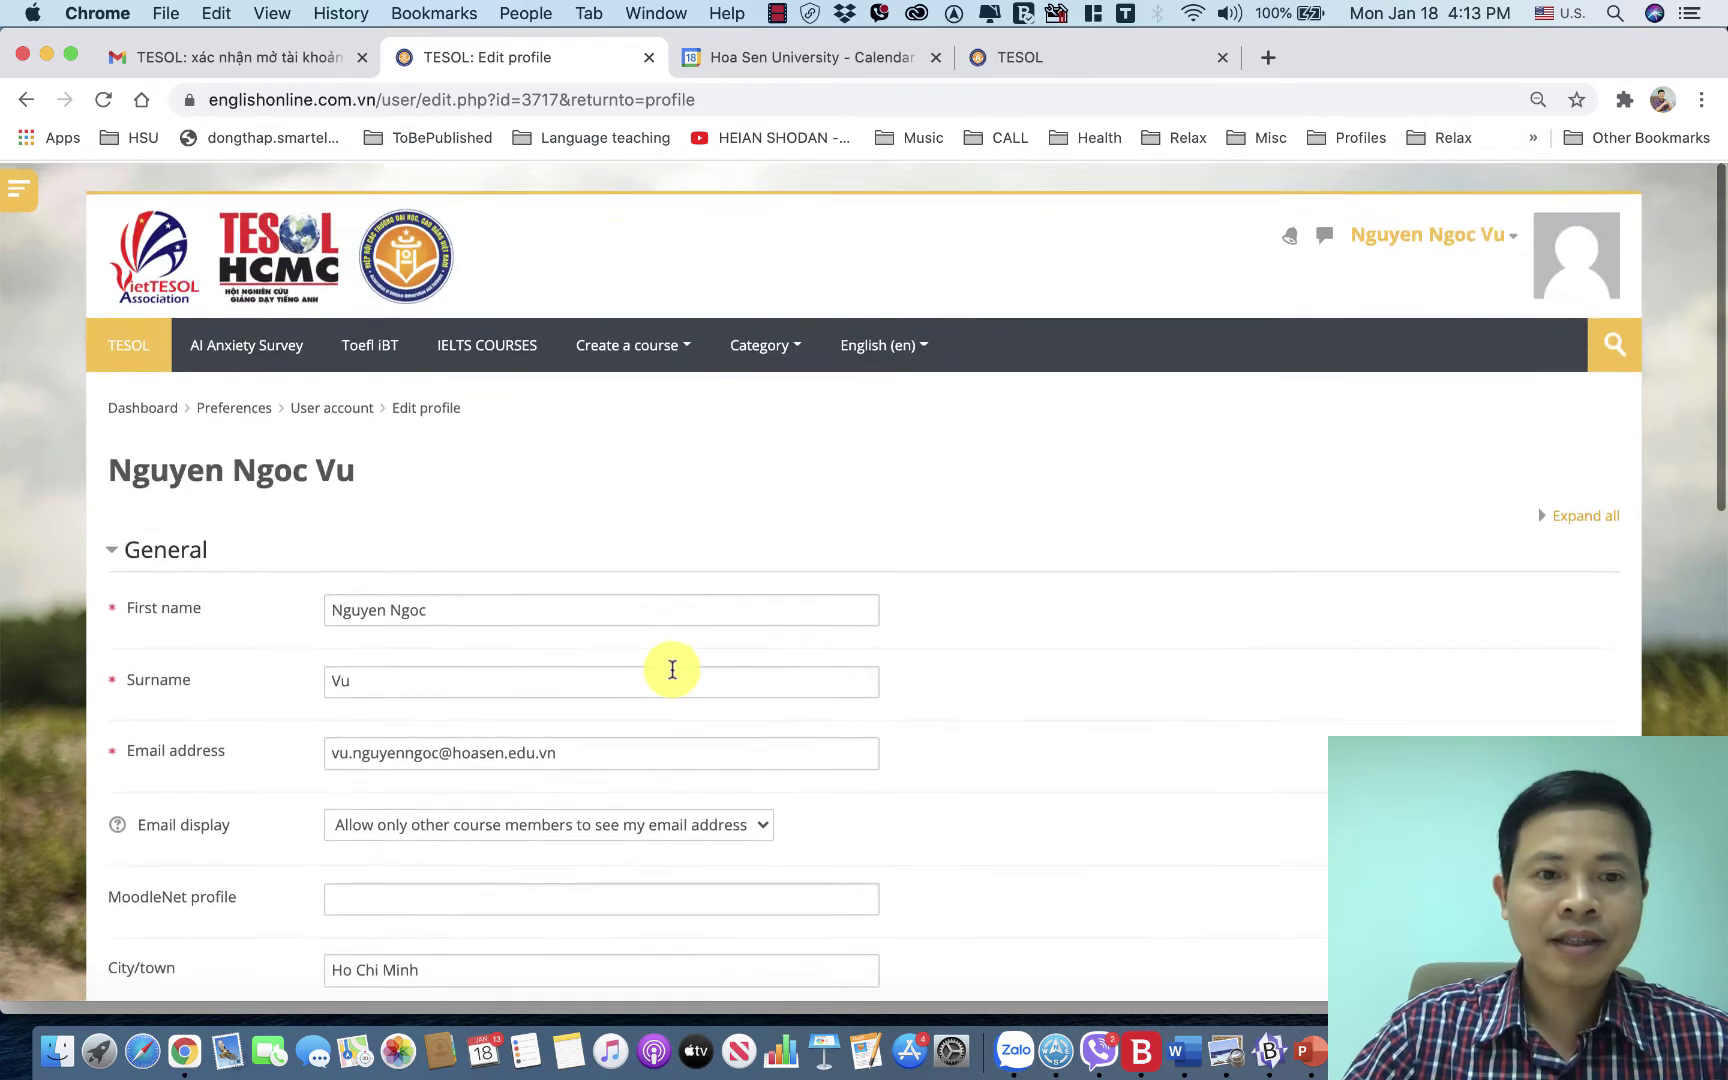
scroll(671, 667, "down", 10)
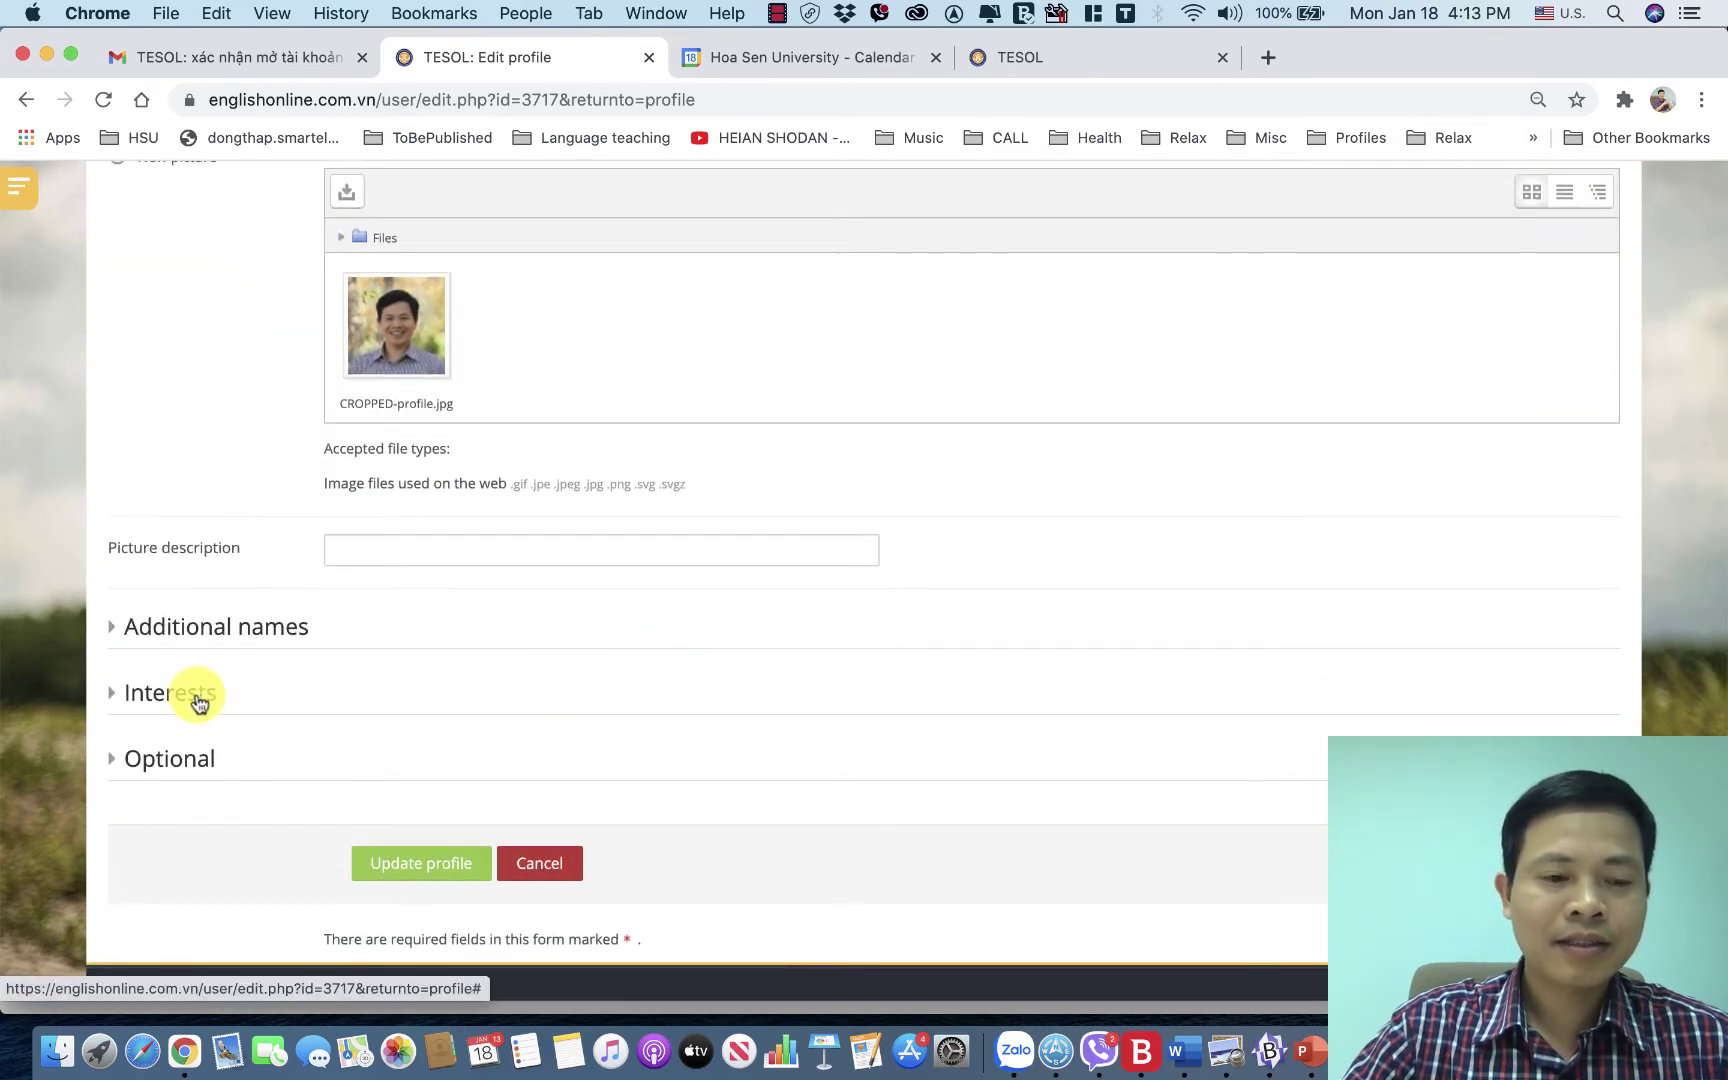
Dismiss the Phone and Mobile phone autofill lists under Optional, then Update profile.
left_click(176, 768)
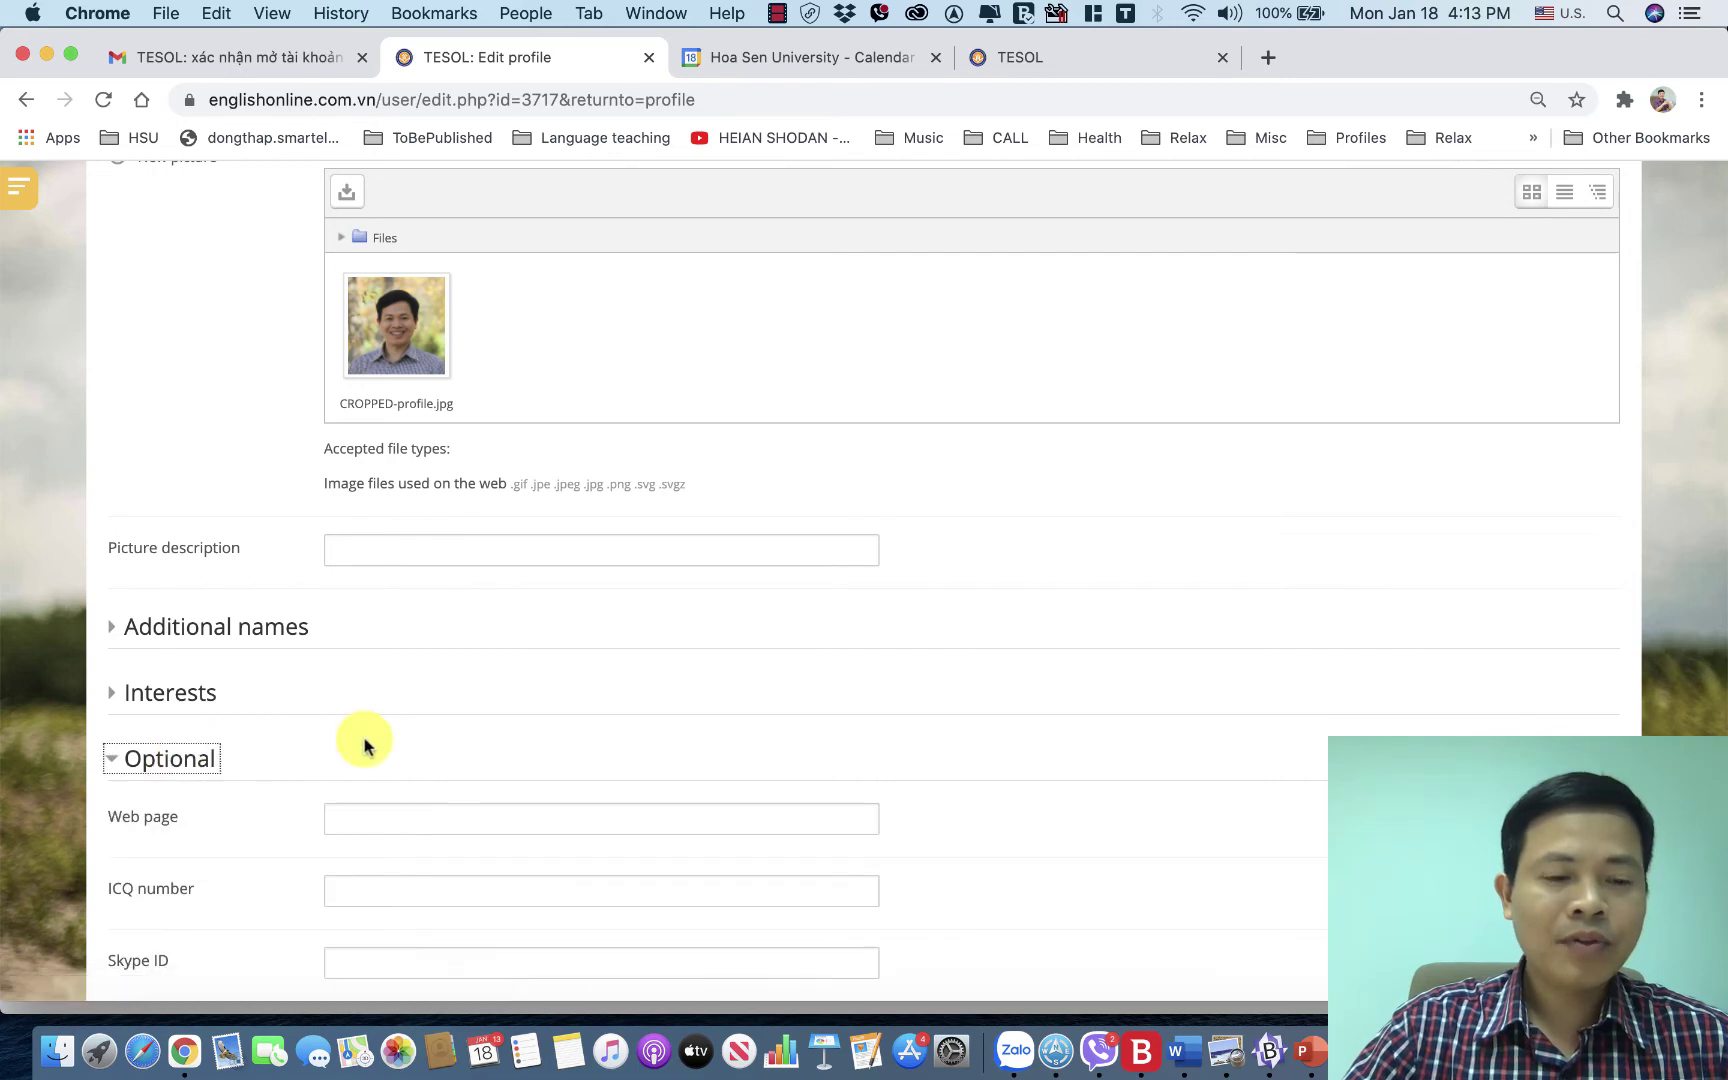
scroll(364, 745, "down", 7)
scroll(364, 745, "down", 2)
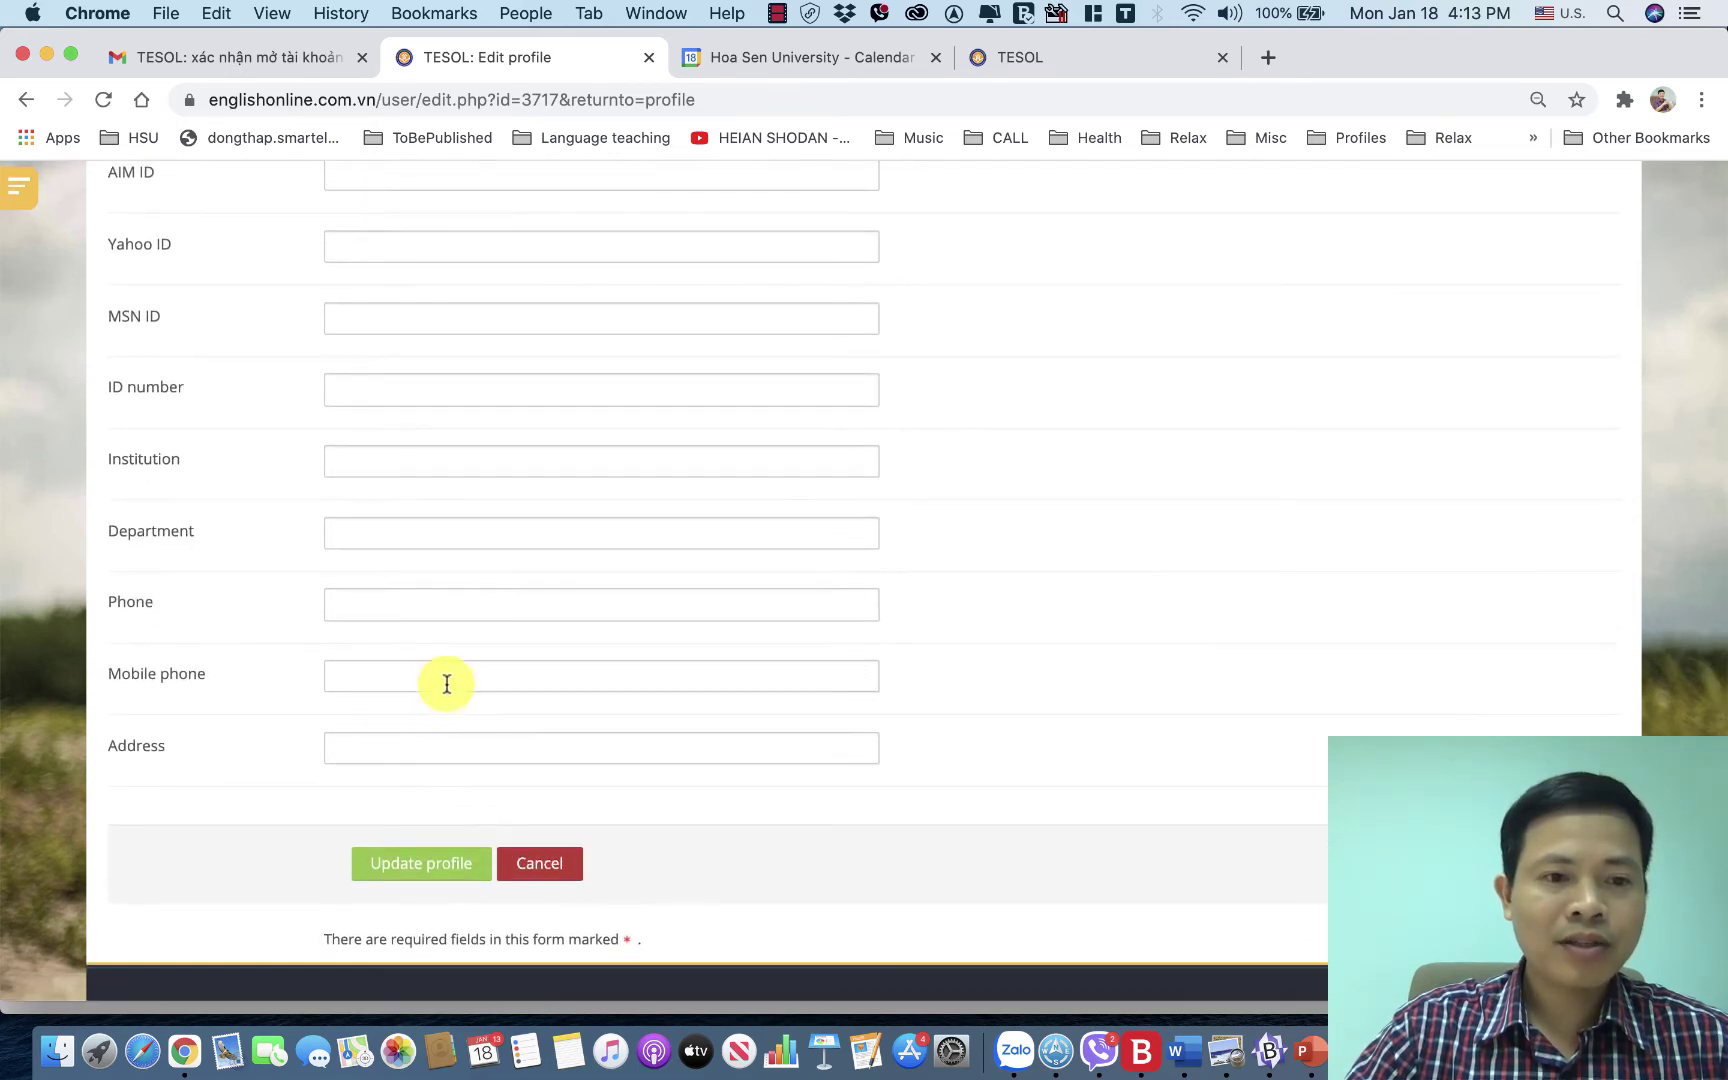
left_click(412, 607)
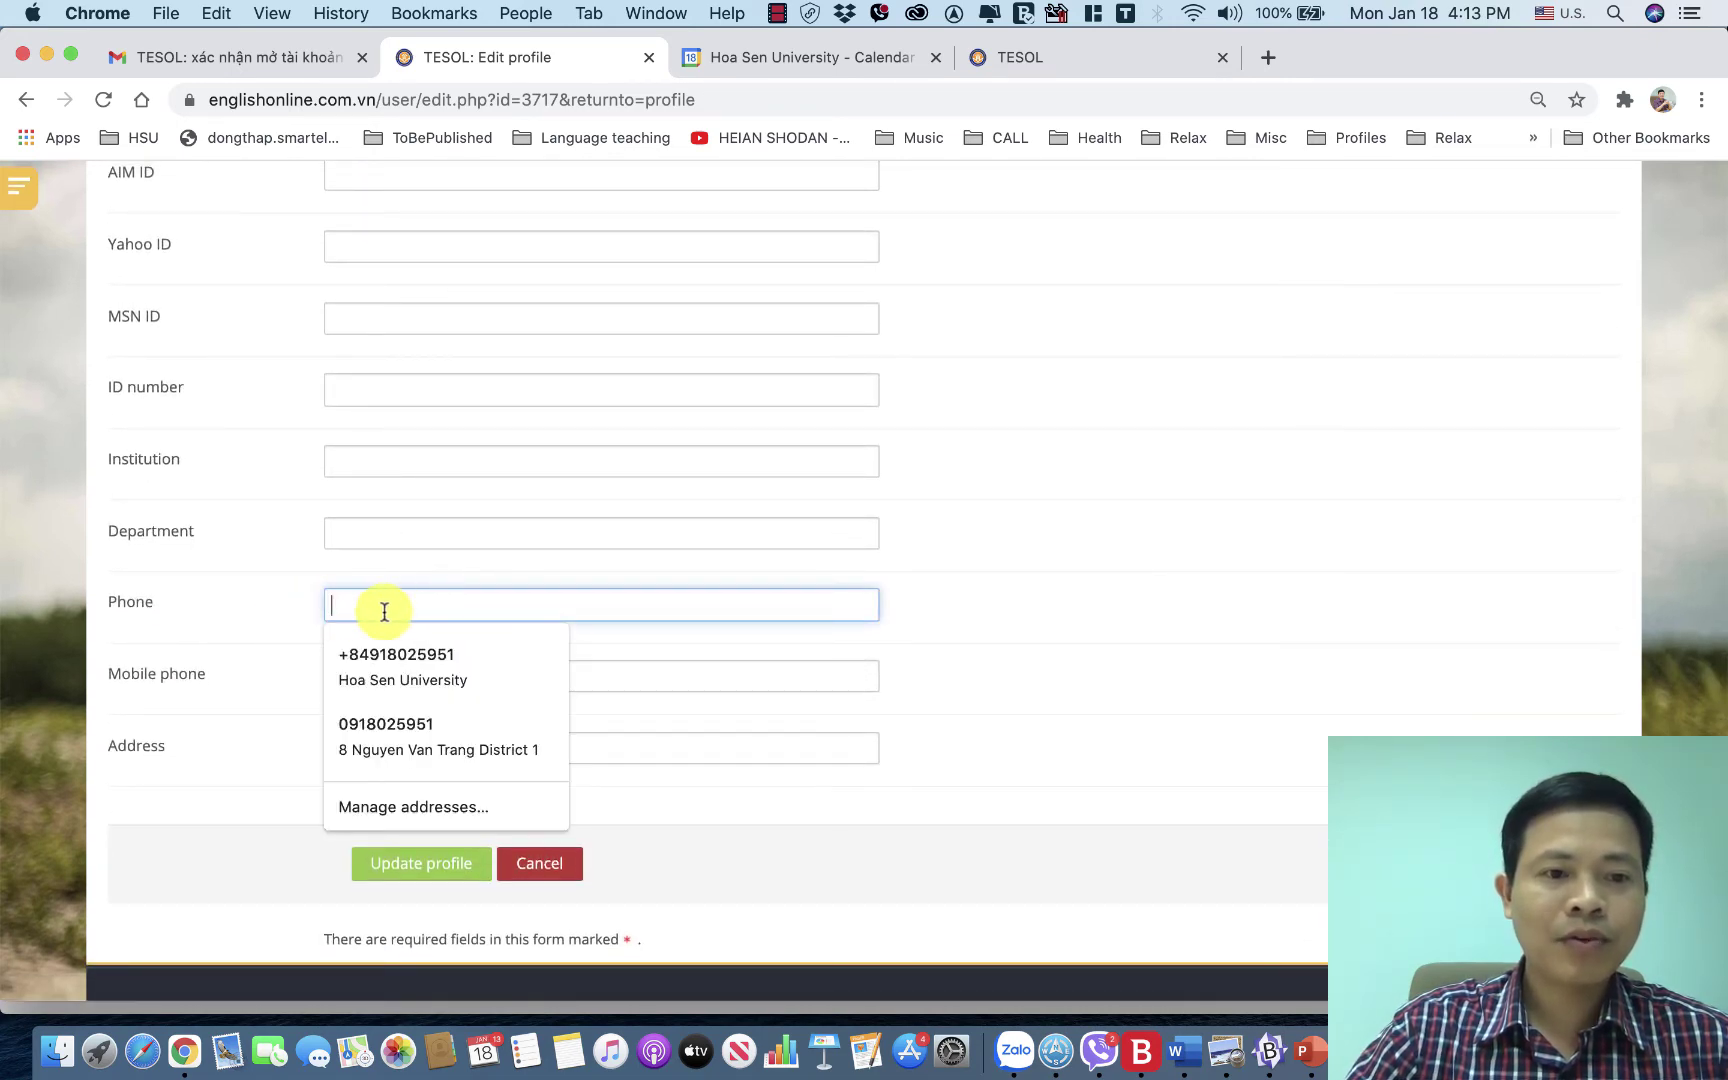
left_click(293, 683)
left_click(348, 683)
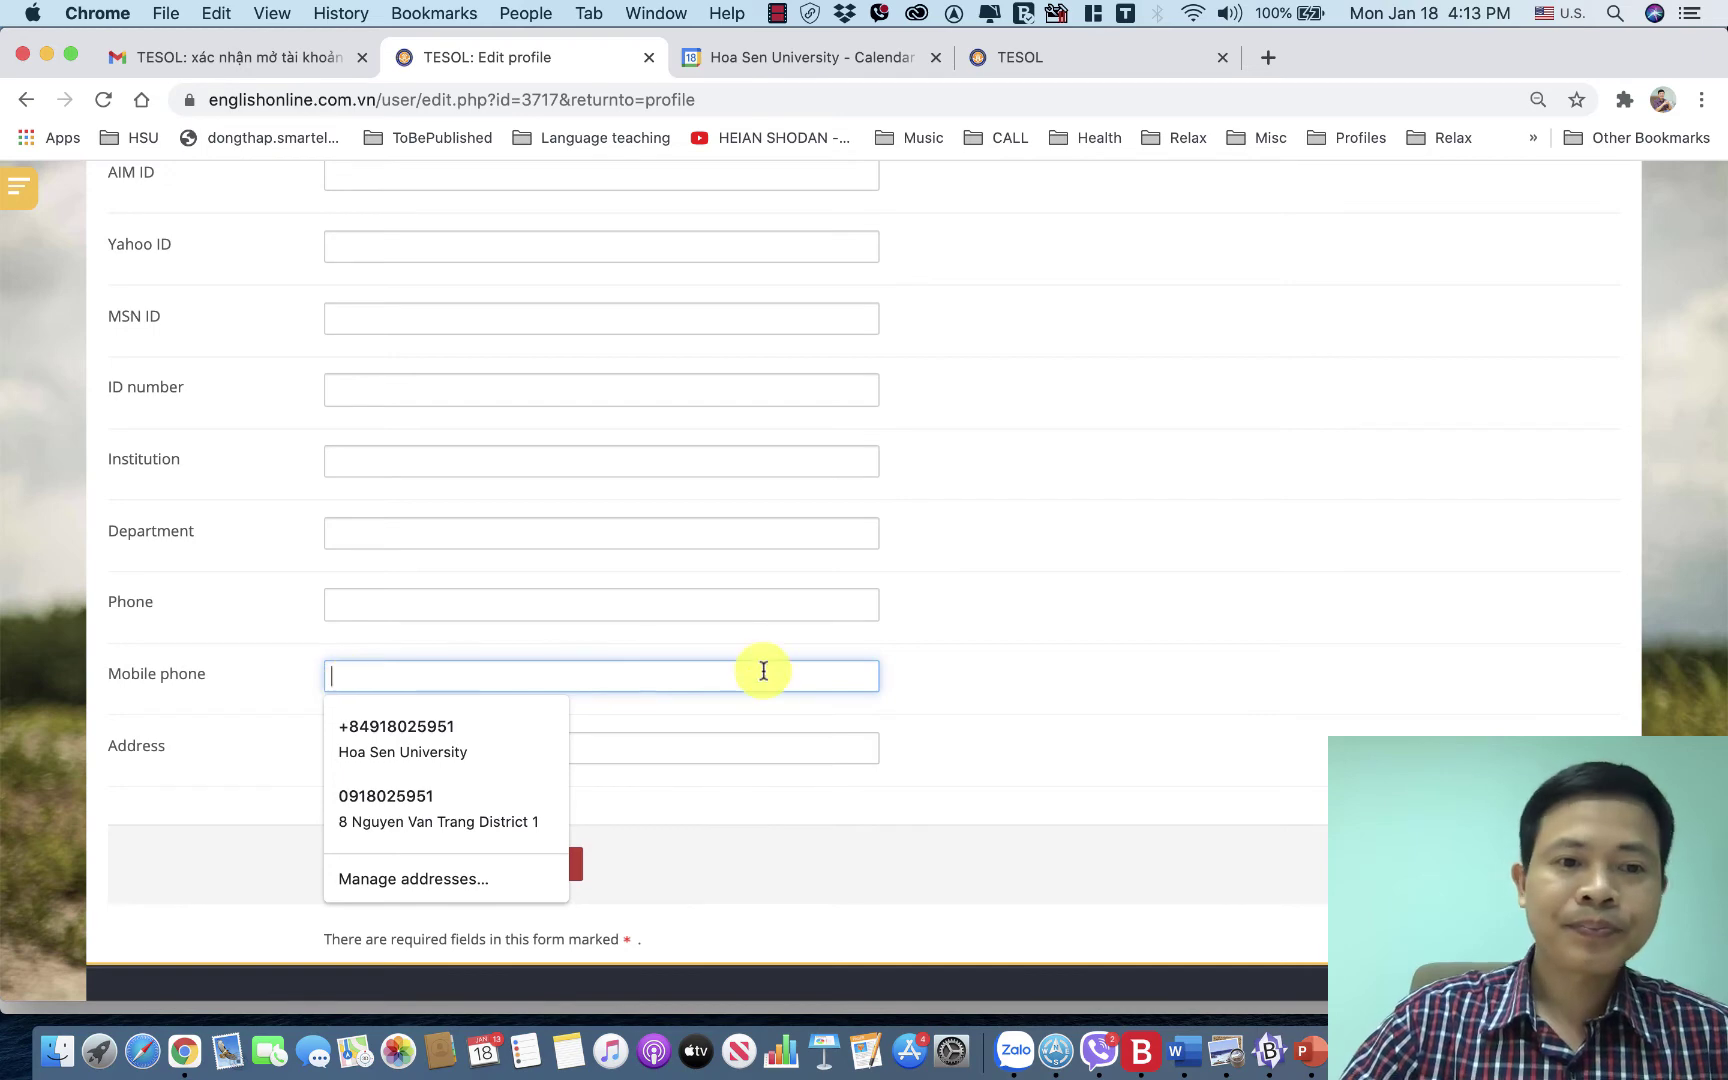
left_click(1000, 630)
left_click(423, 866)
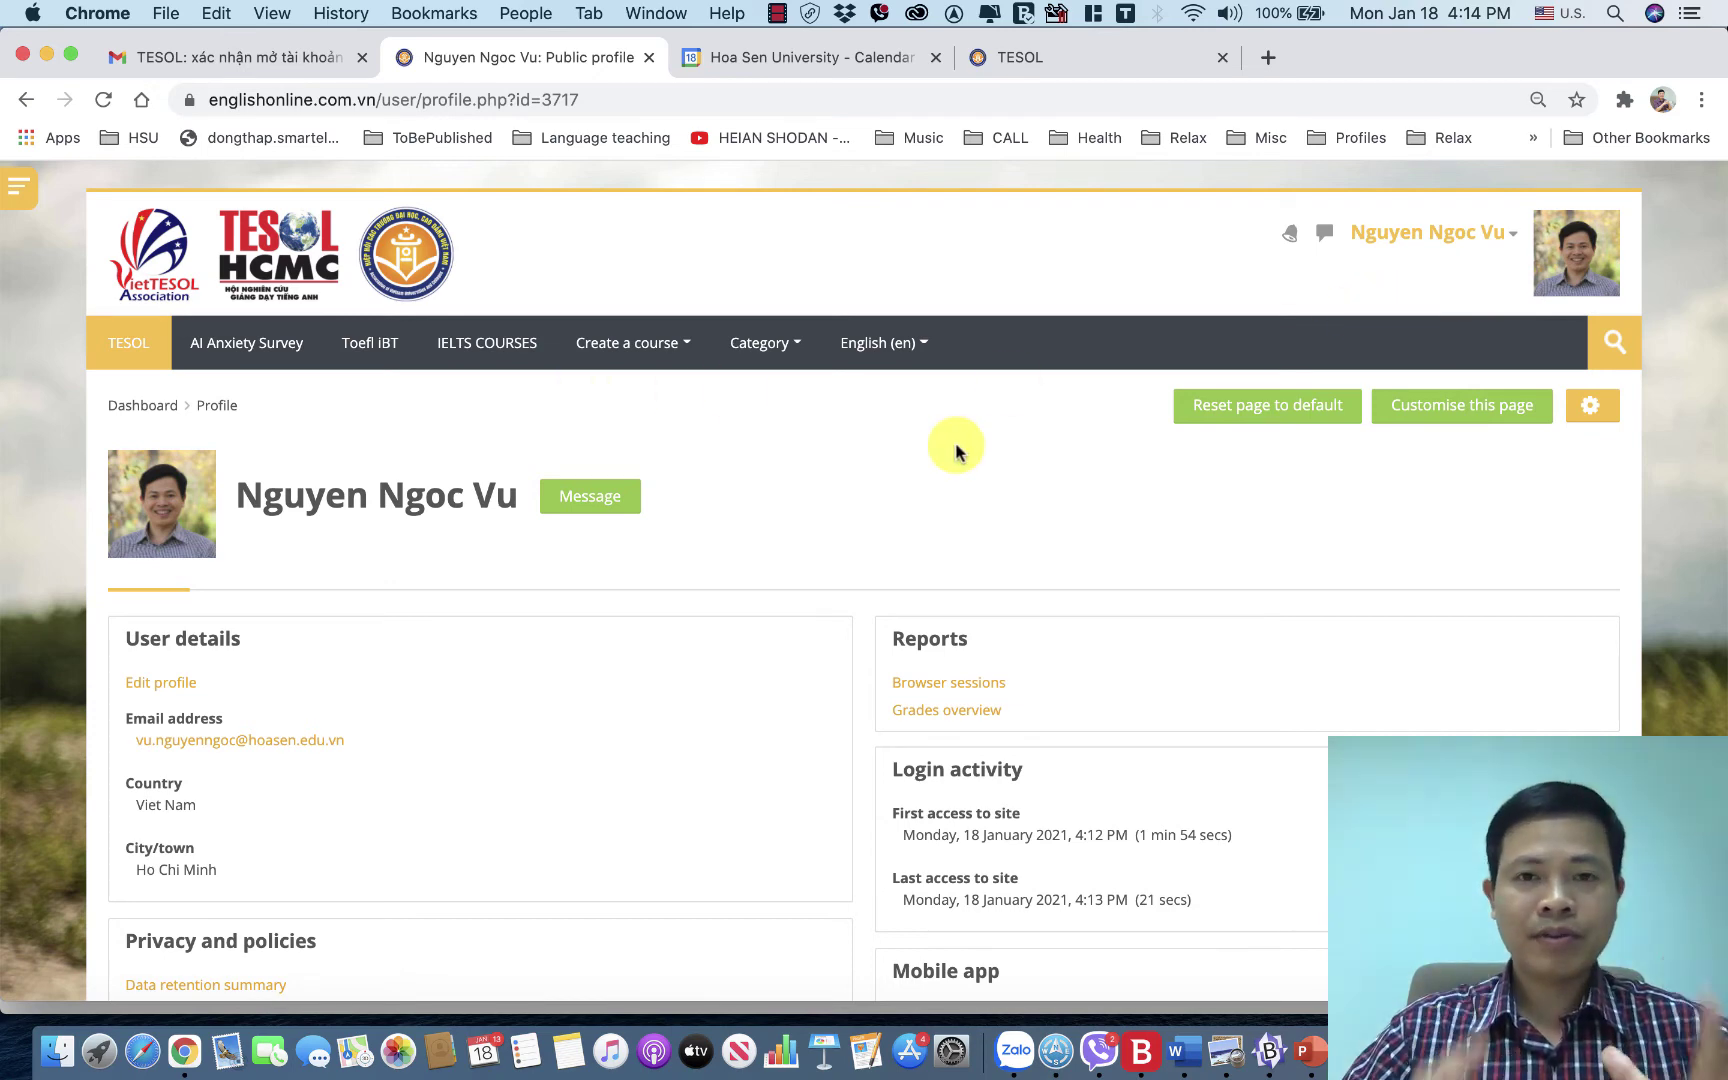
Search courses for 'tesolhcmc' and open the ELT2 result.
left_click(1453, 344)
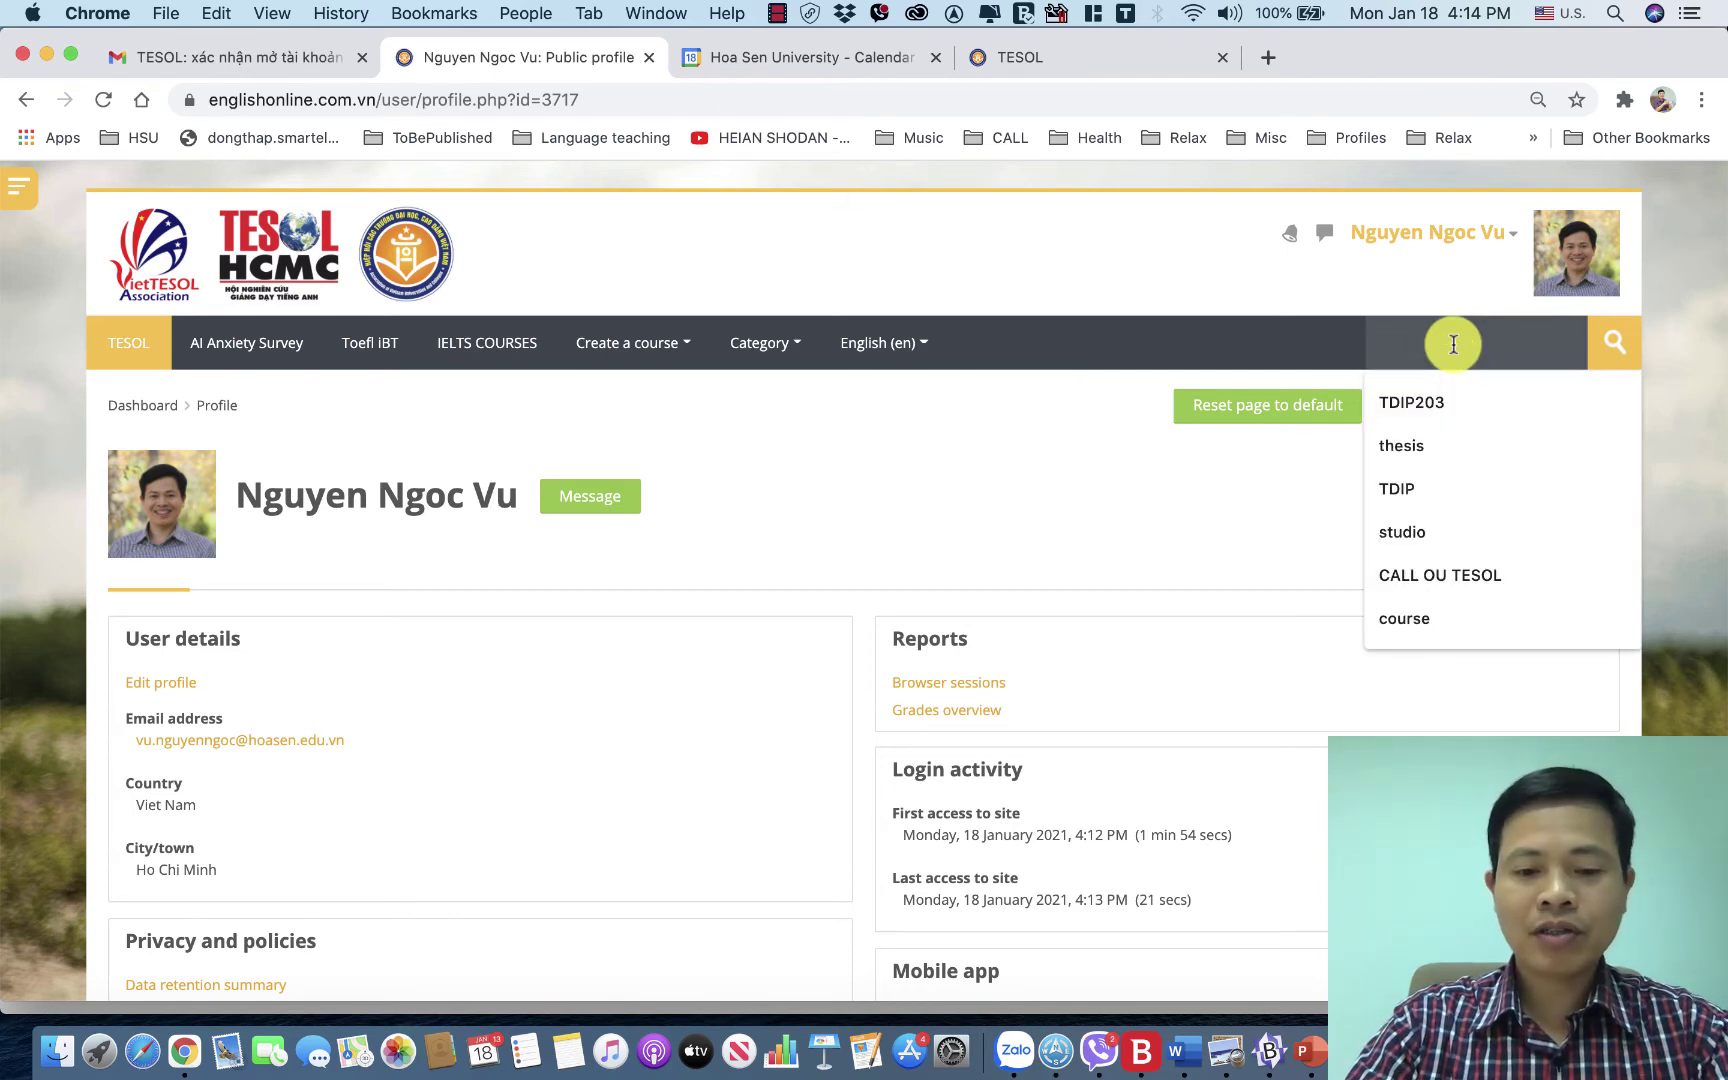
type("t")
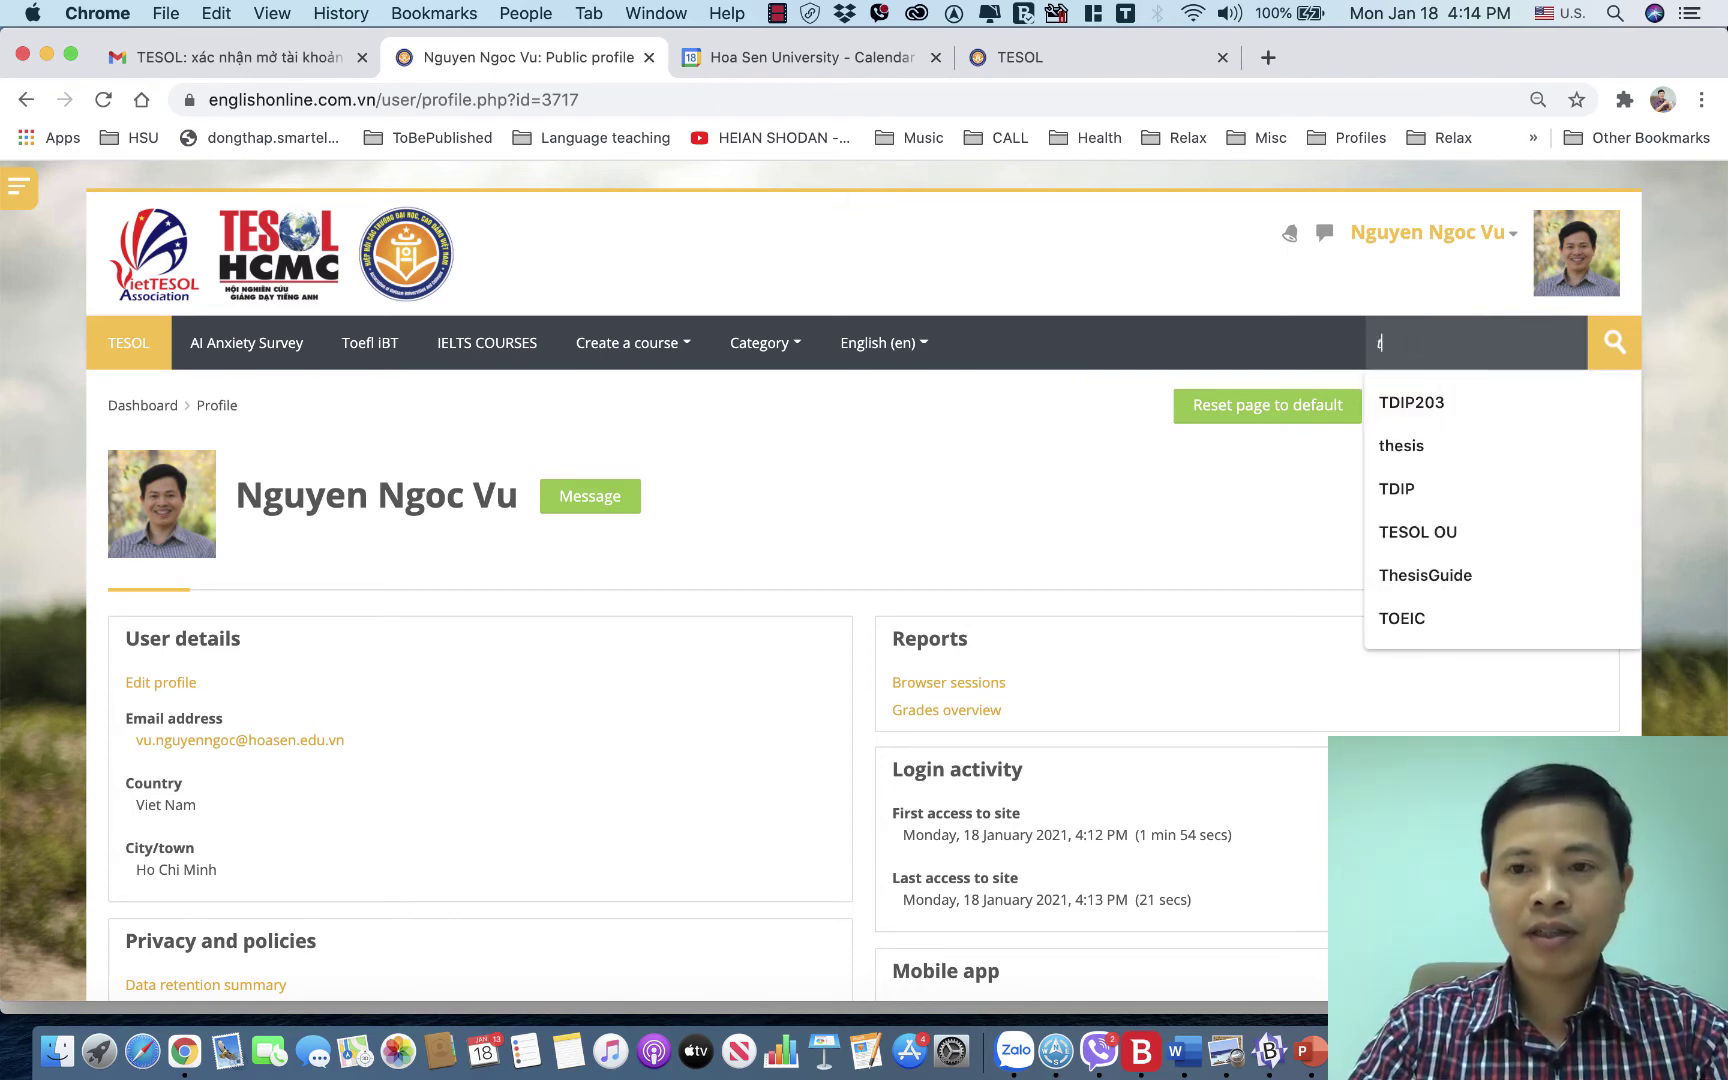
type("esolhcmc")
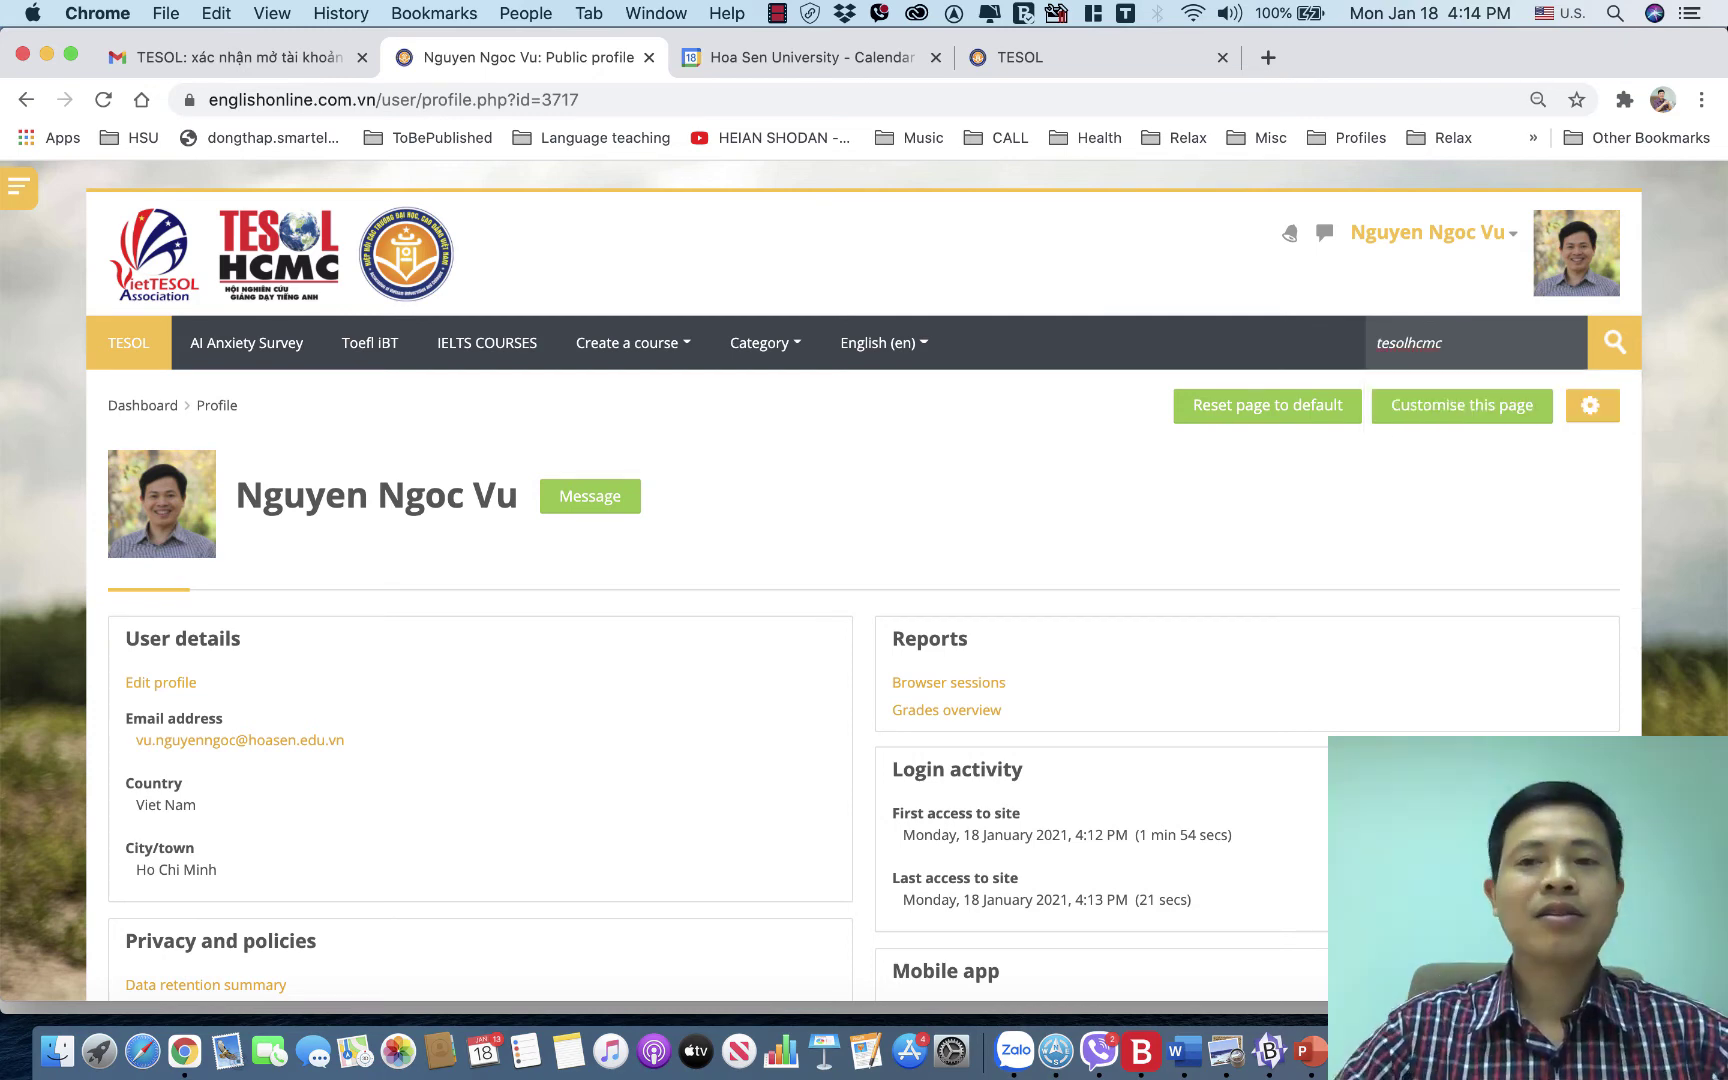
left_click(1614, 344)
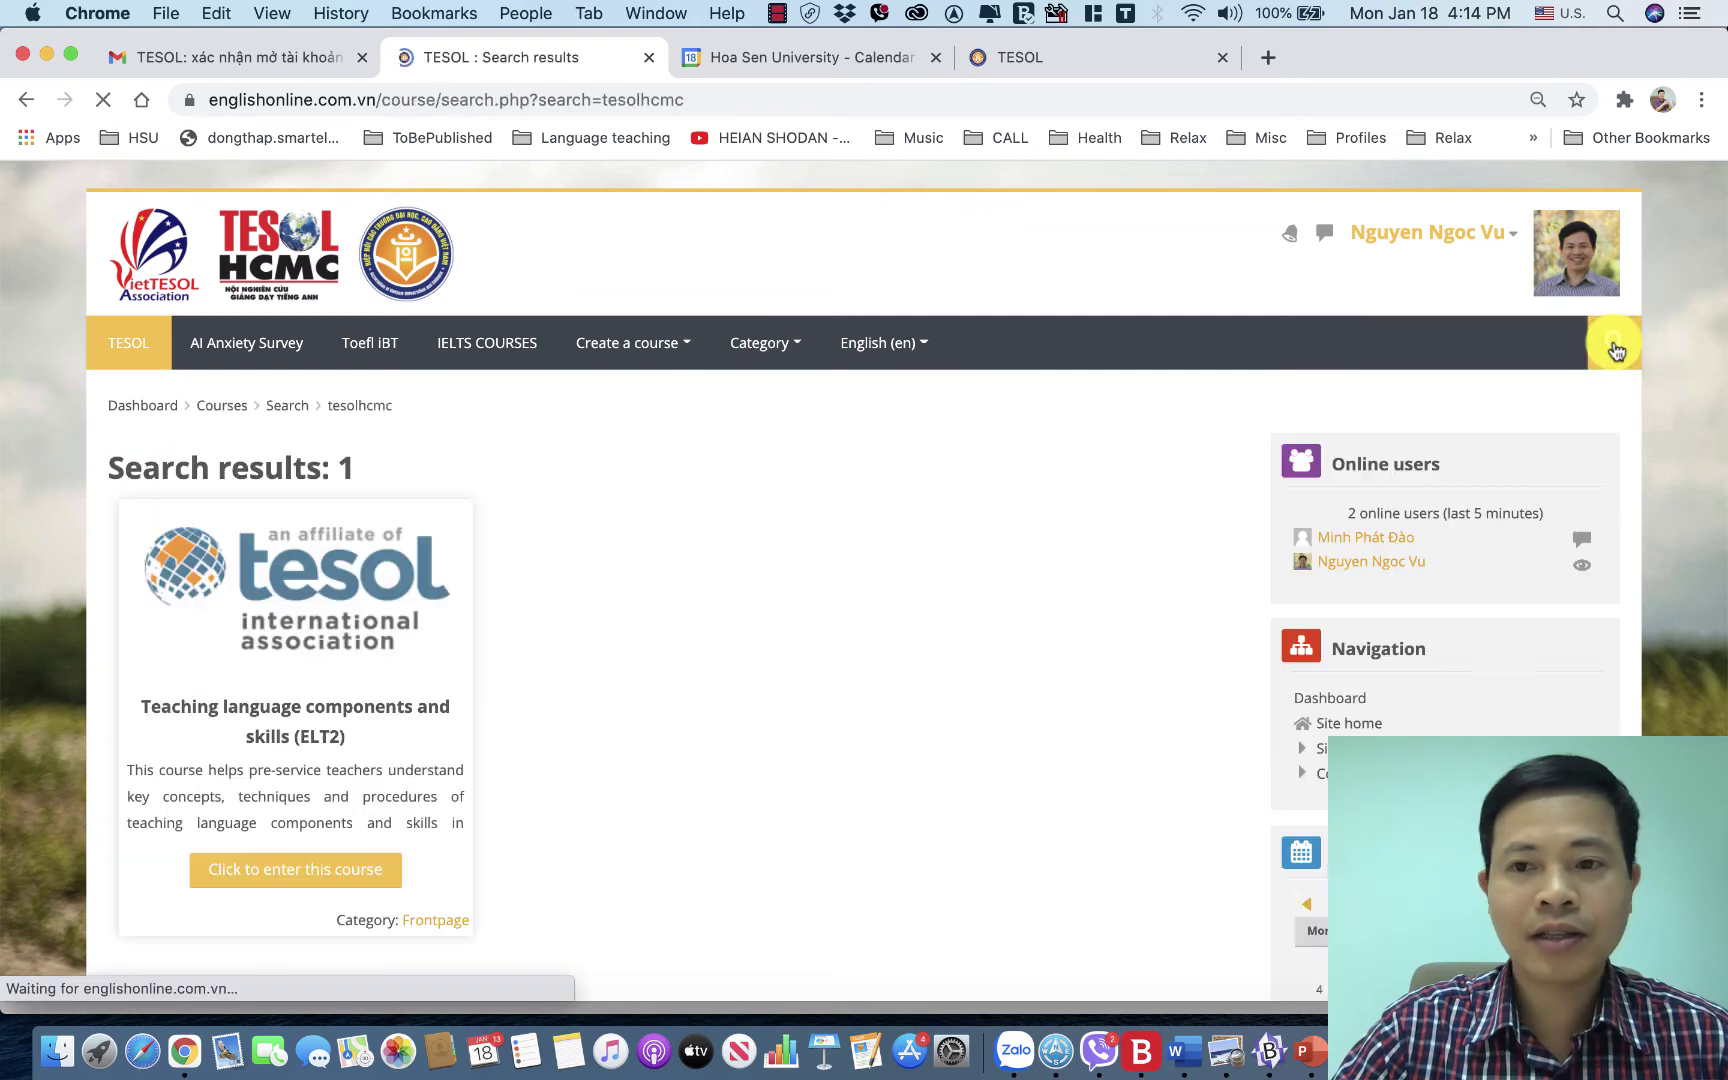
scroll(751, 686, "down", 4)
scroll(751, 686, "up", 4)
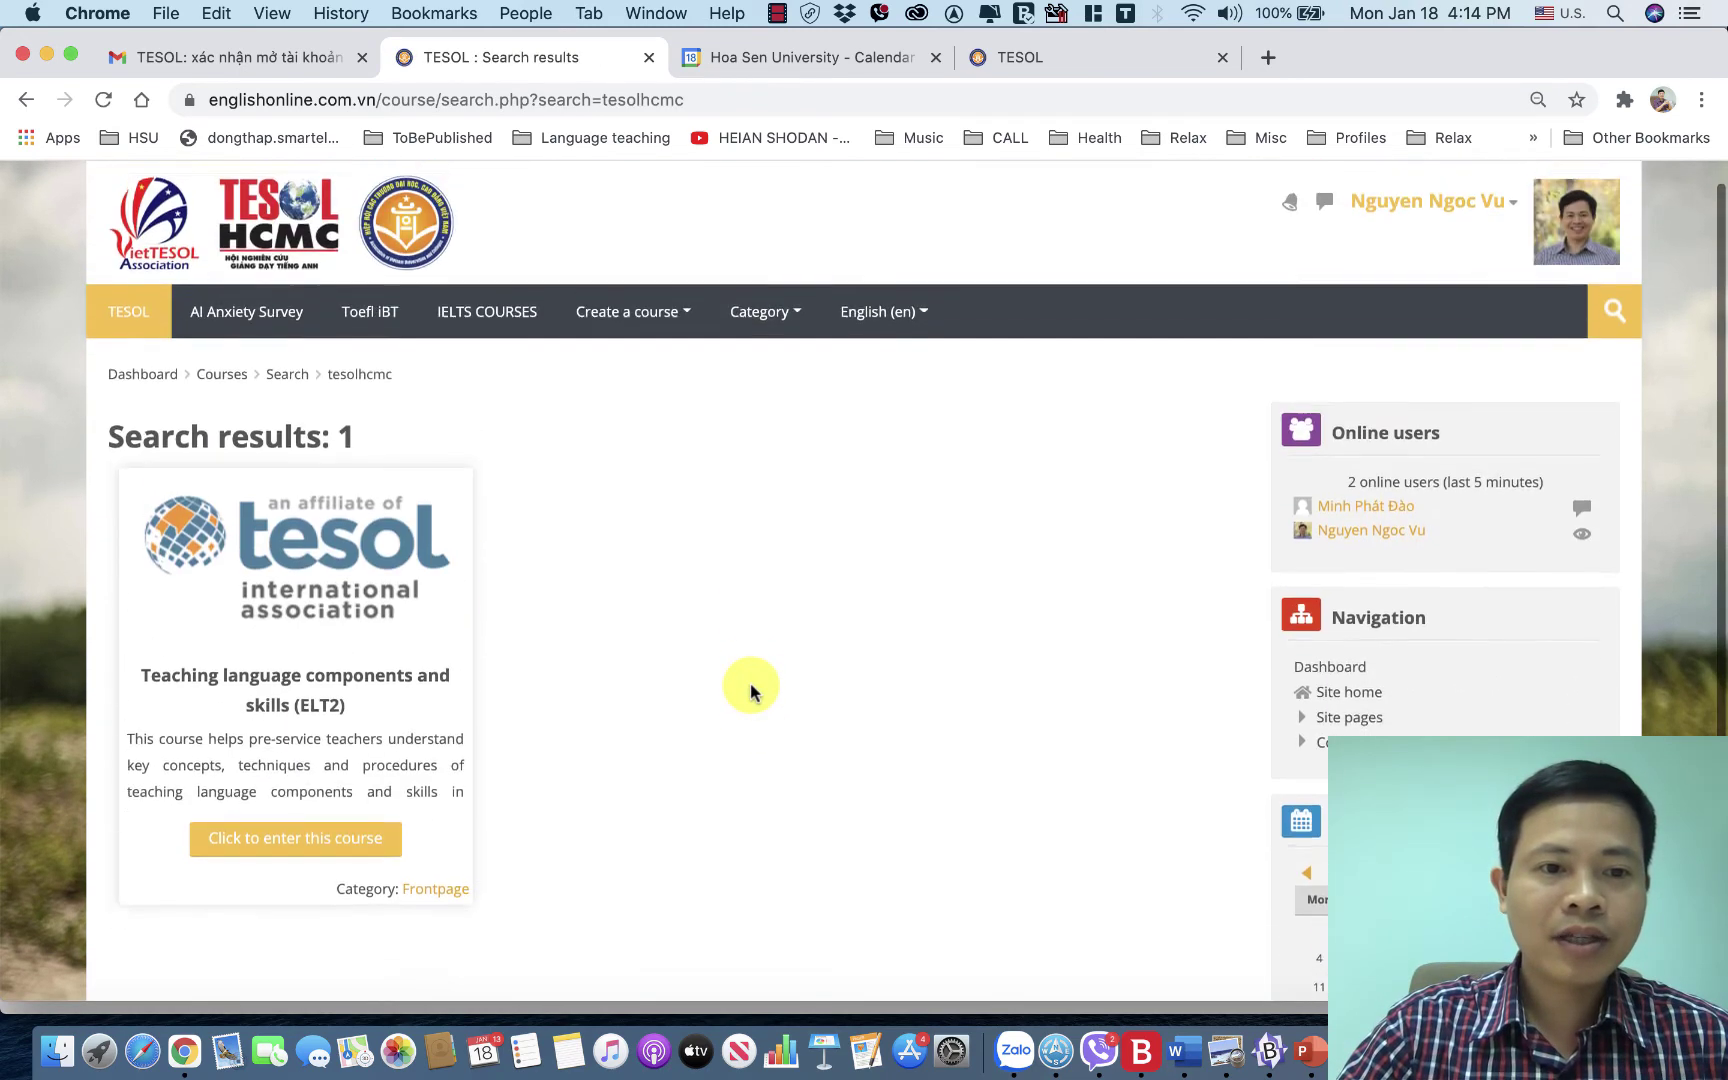
scroll(751, 690, "up", 1)
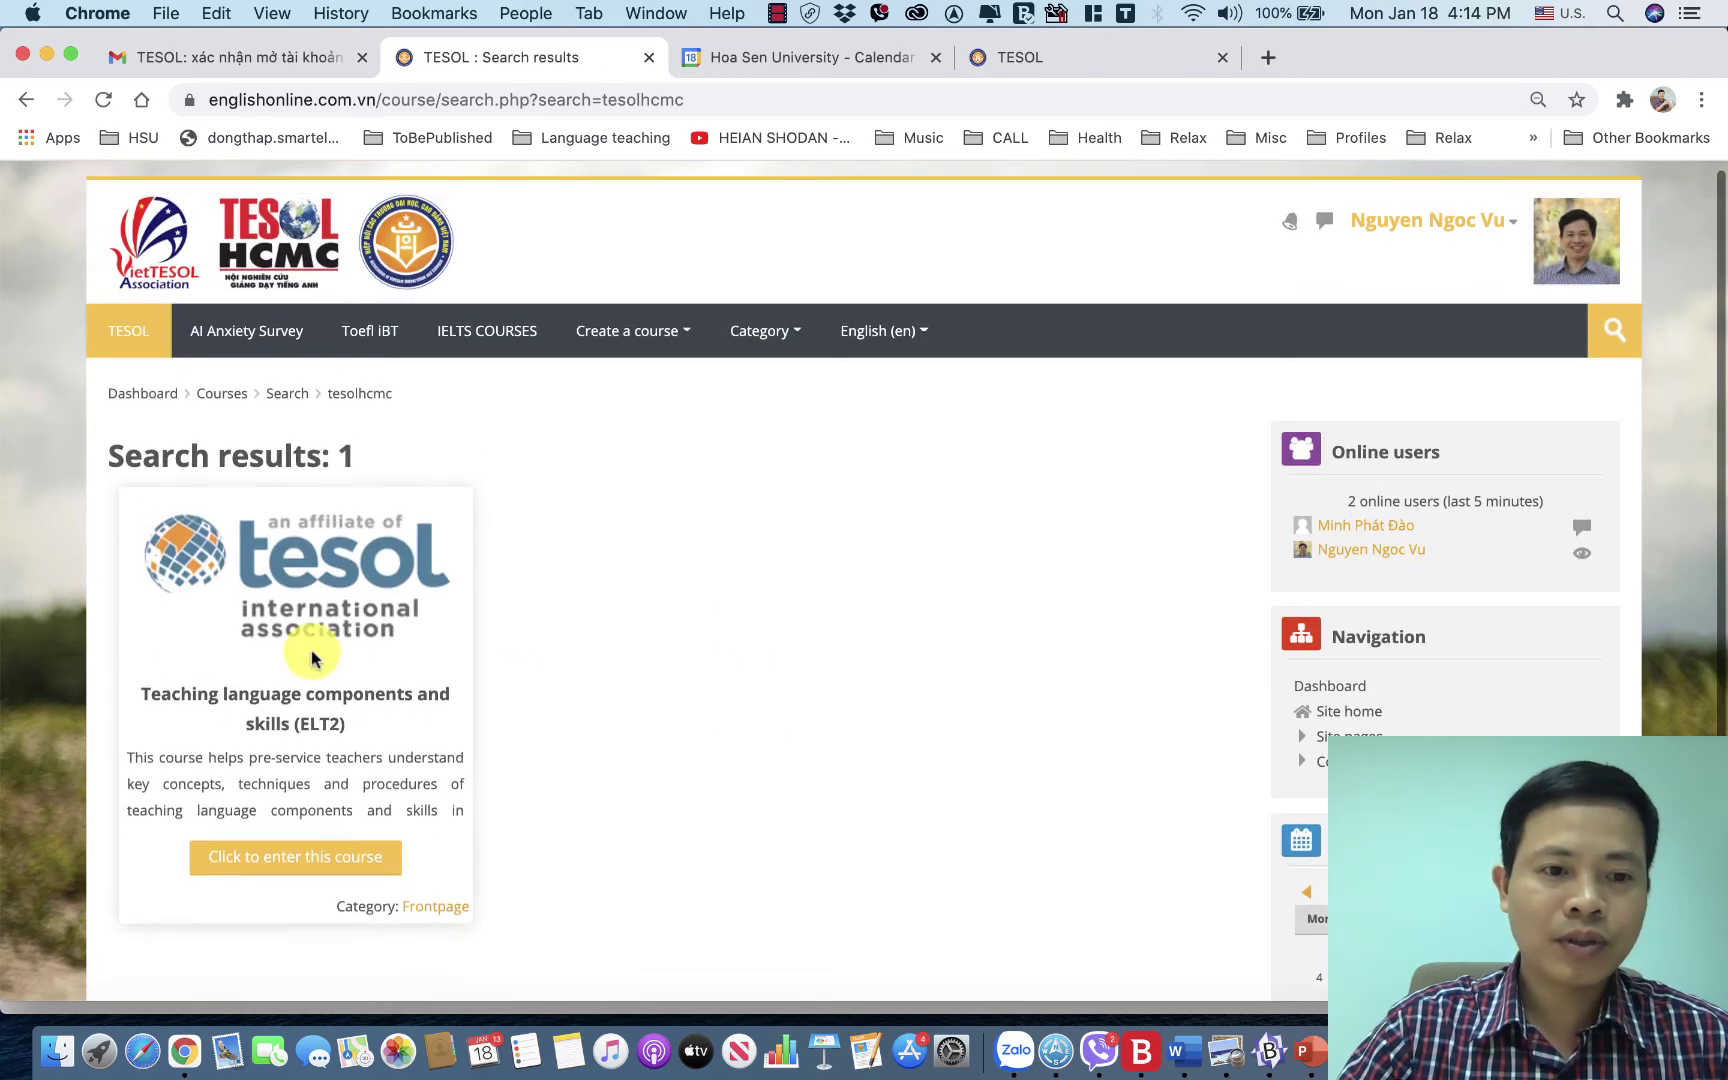
left_click(325, 866)
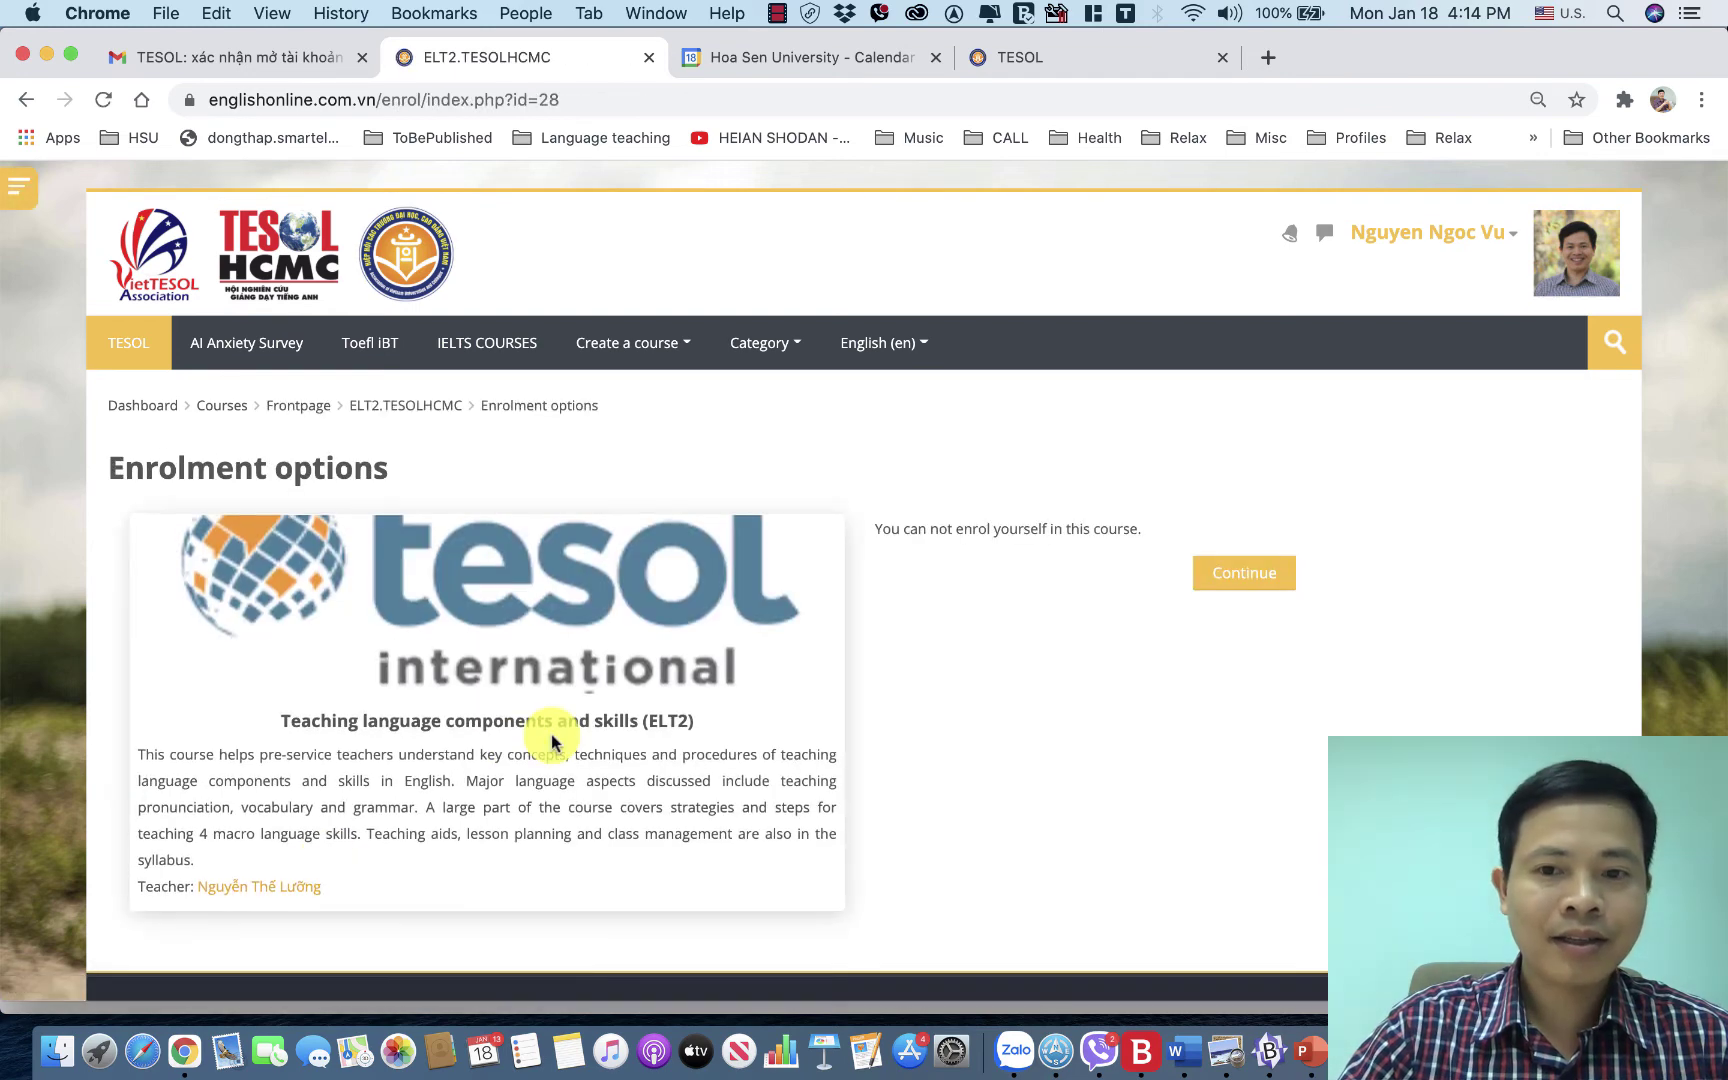
Leave the course page, ending on the Vietnamese dashboard (Nhà của tôi).
scroll(551, 742, "down", 1)
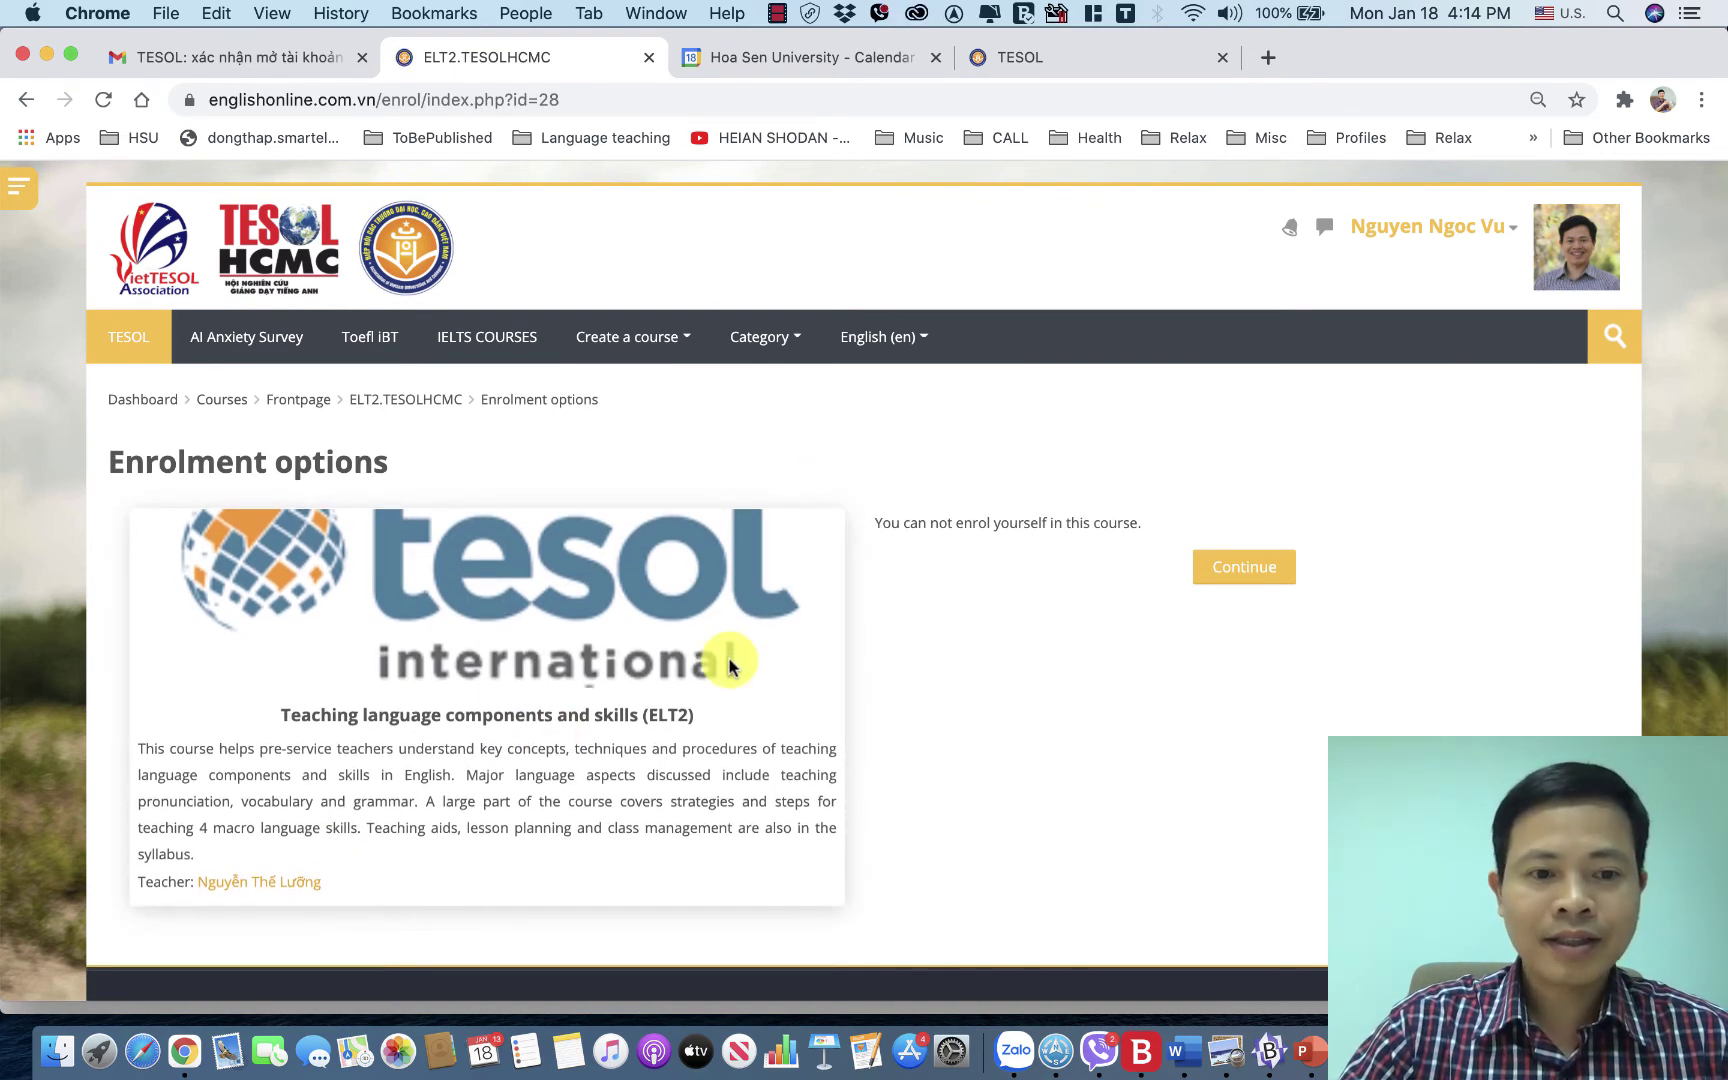
scroll(663, 718, "up", 1)
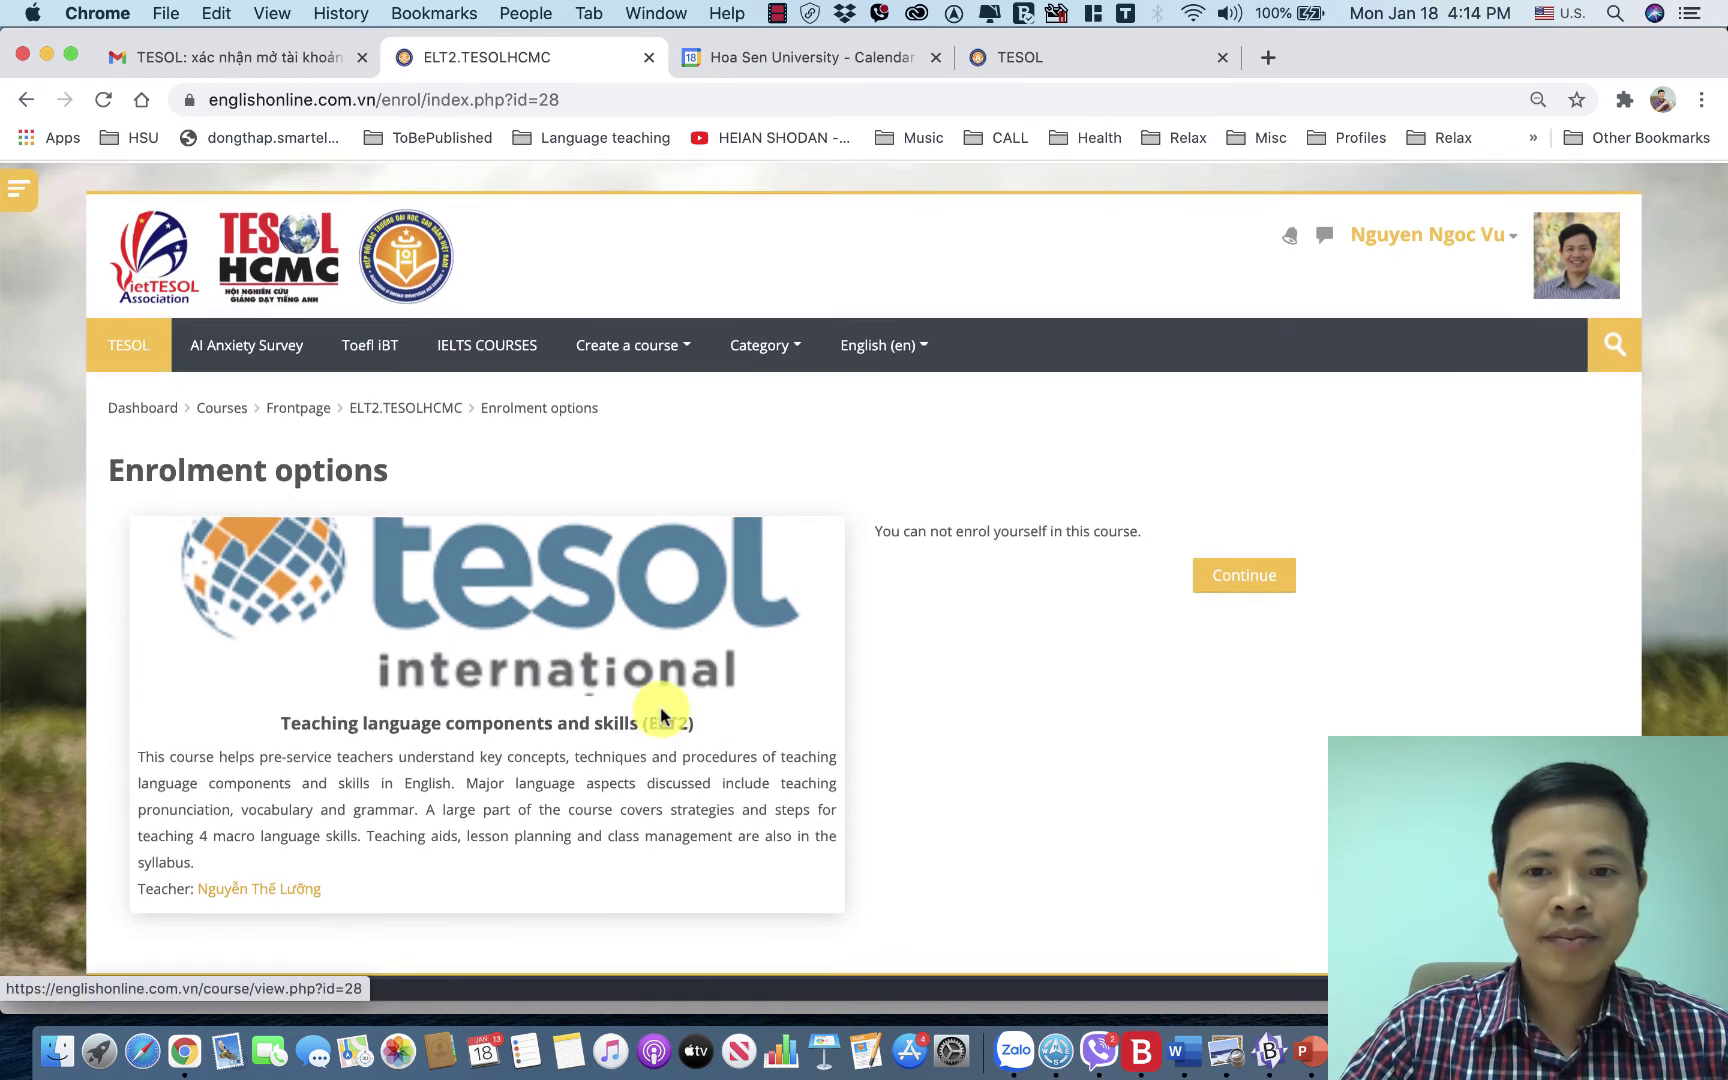
left_click(778, 14)
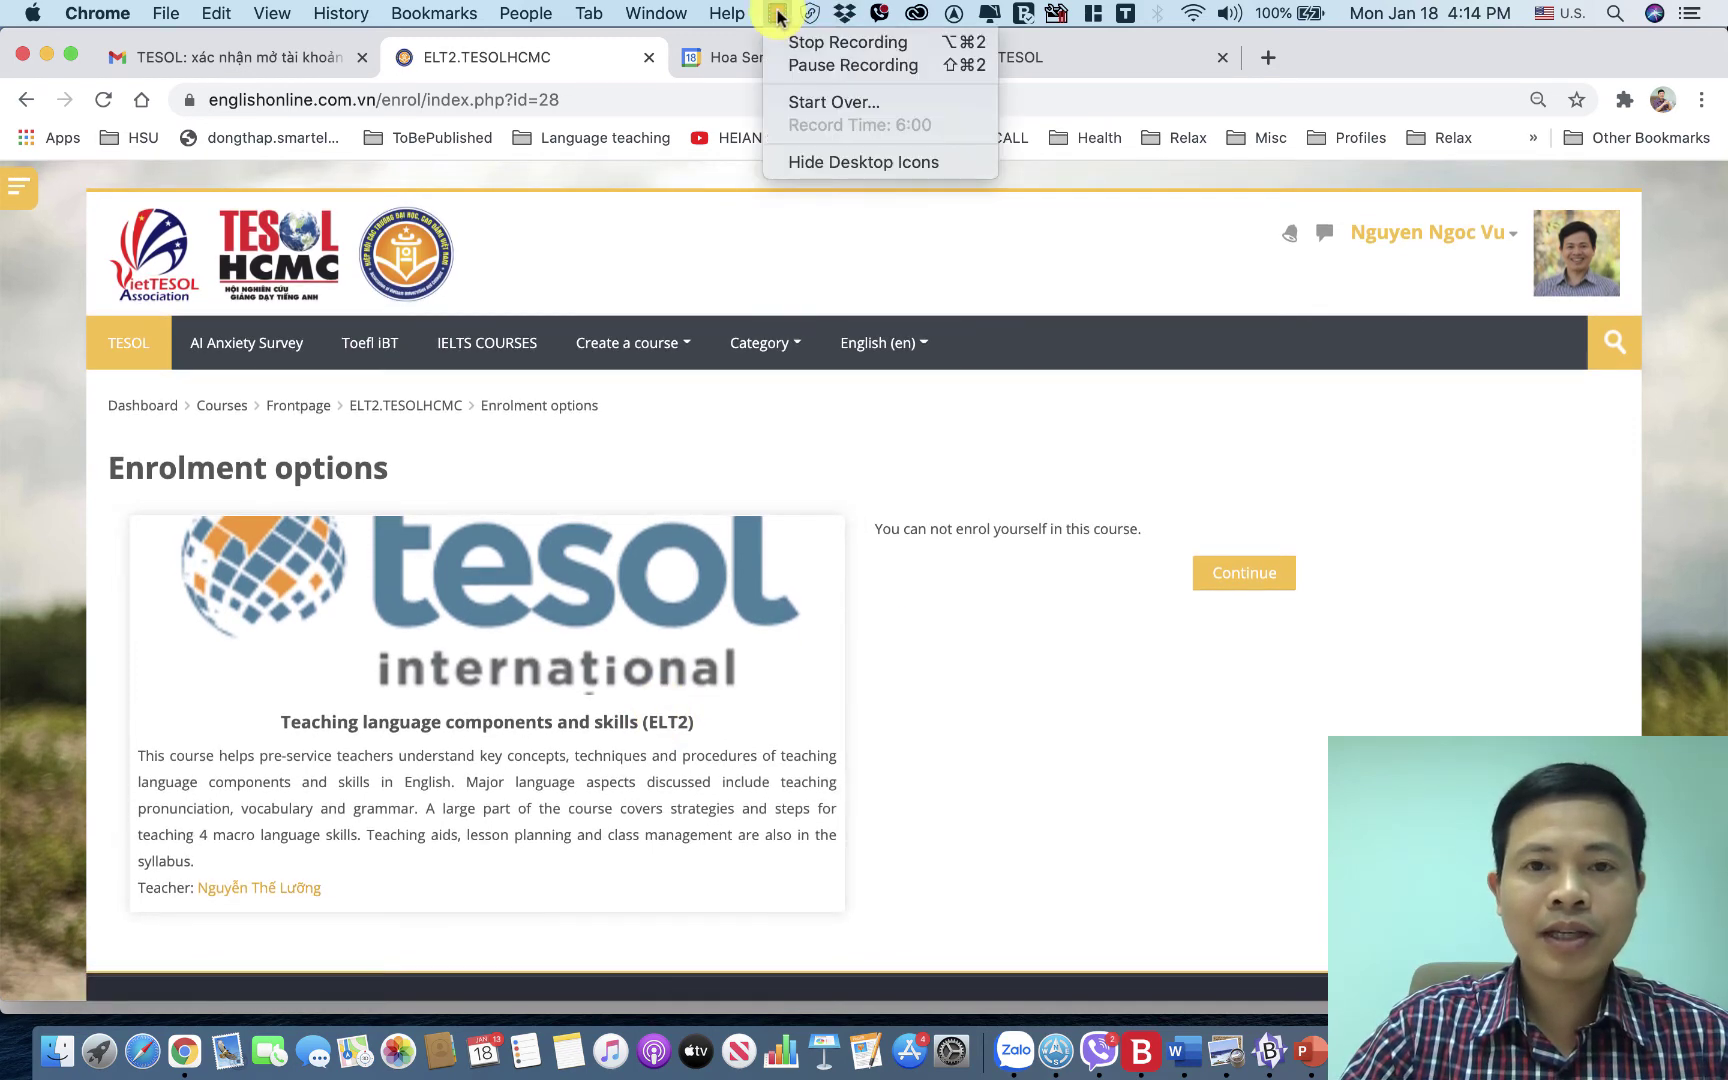
left_click(822, 64)
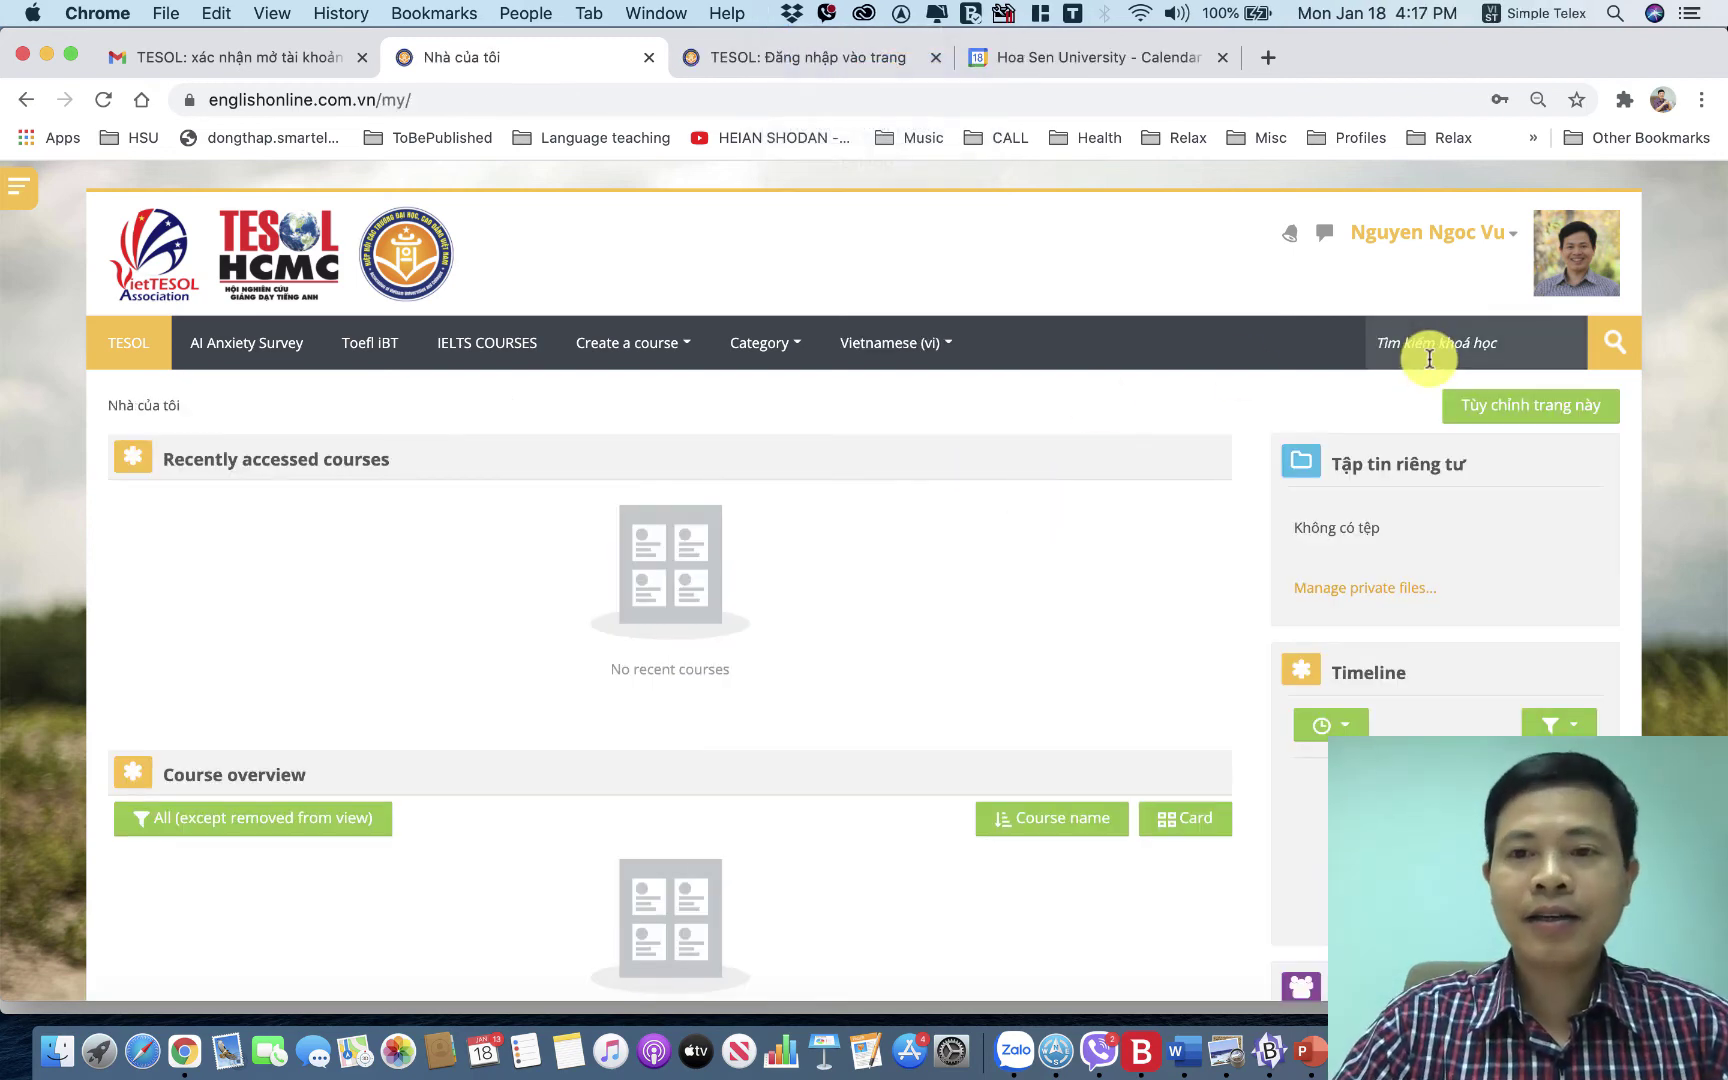
Search courses for 'tesolhc' and enter the ELT2 result to reach its enrolment-key page.
left_click(1429, 358)
type("tes")
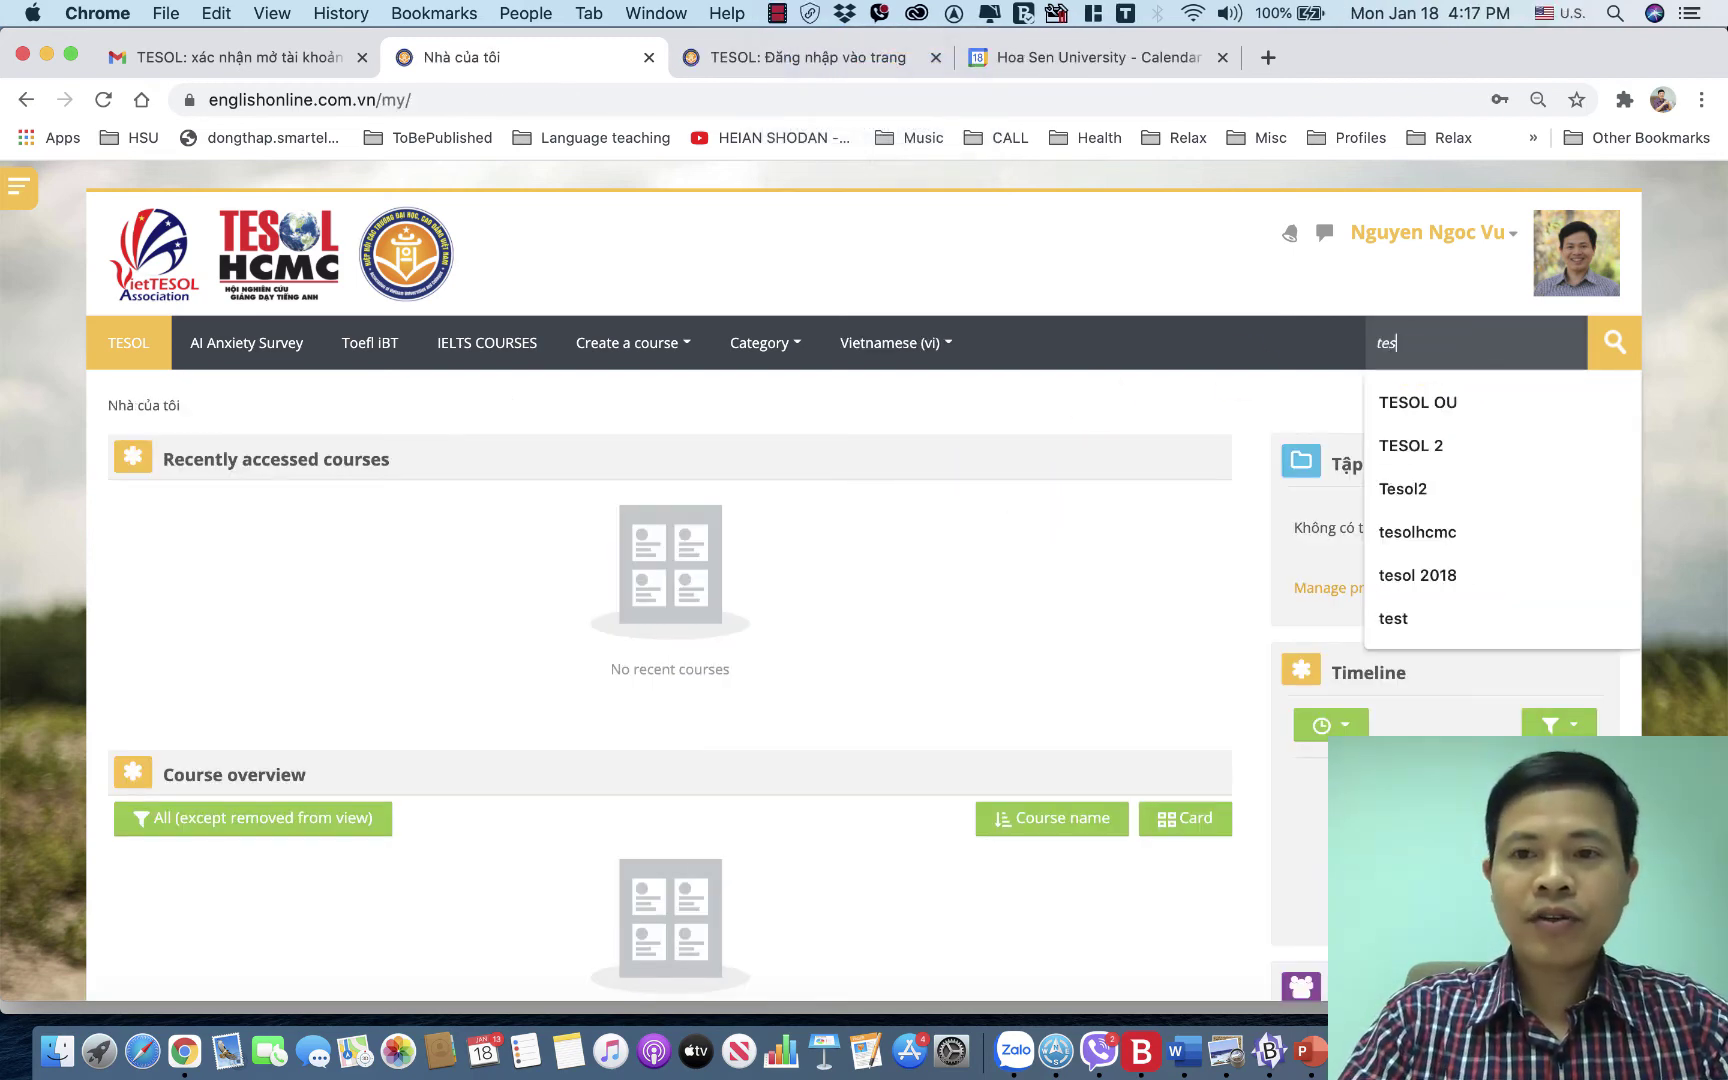
type("olhcm")
key("Return")
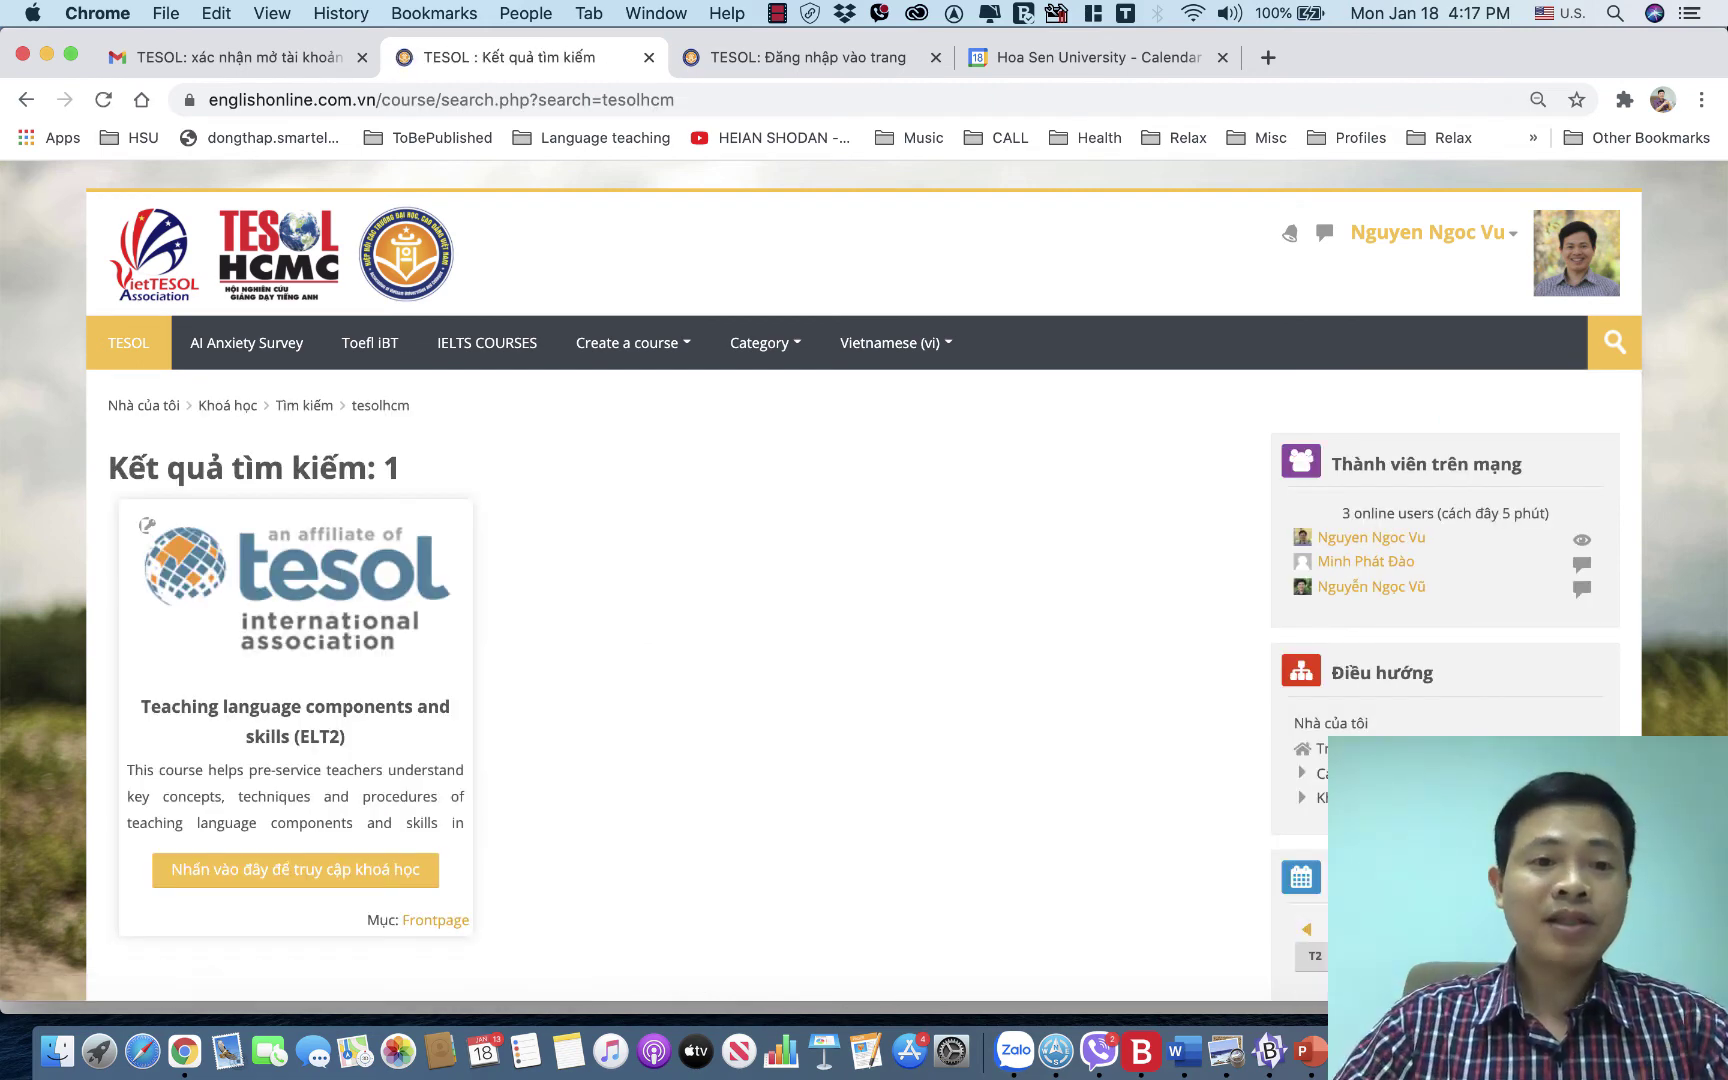
scroll(648, 571, "down", 3)
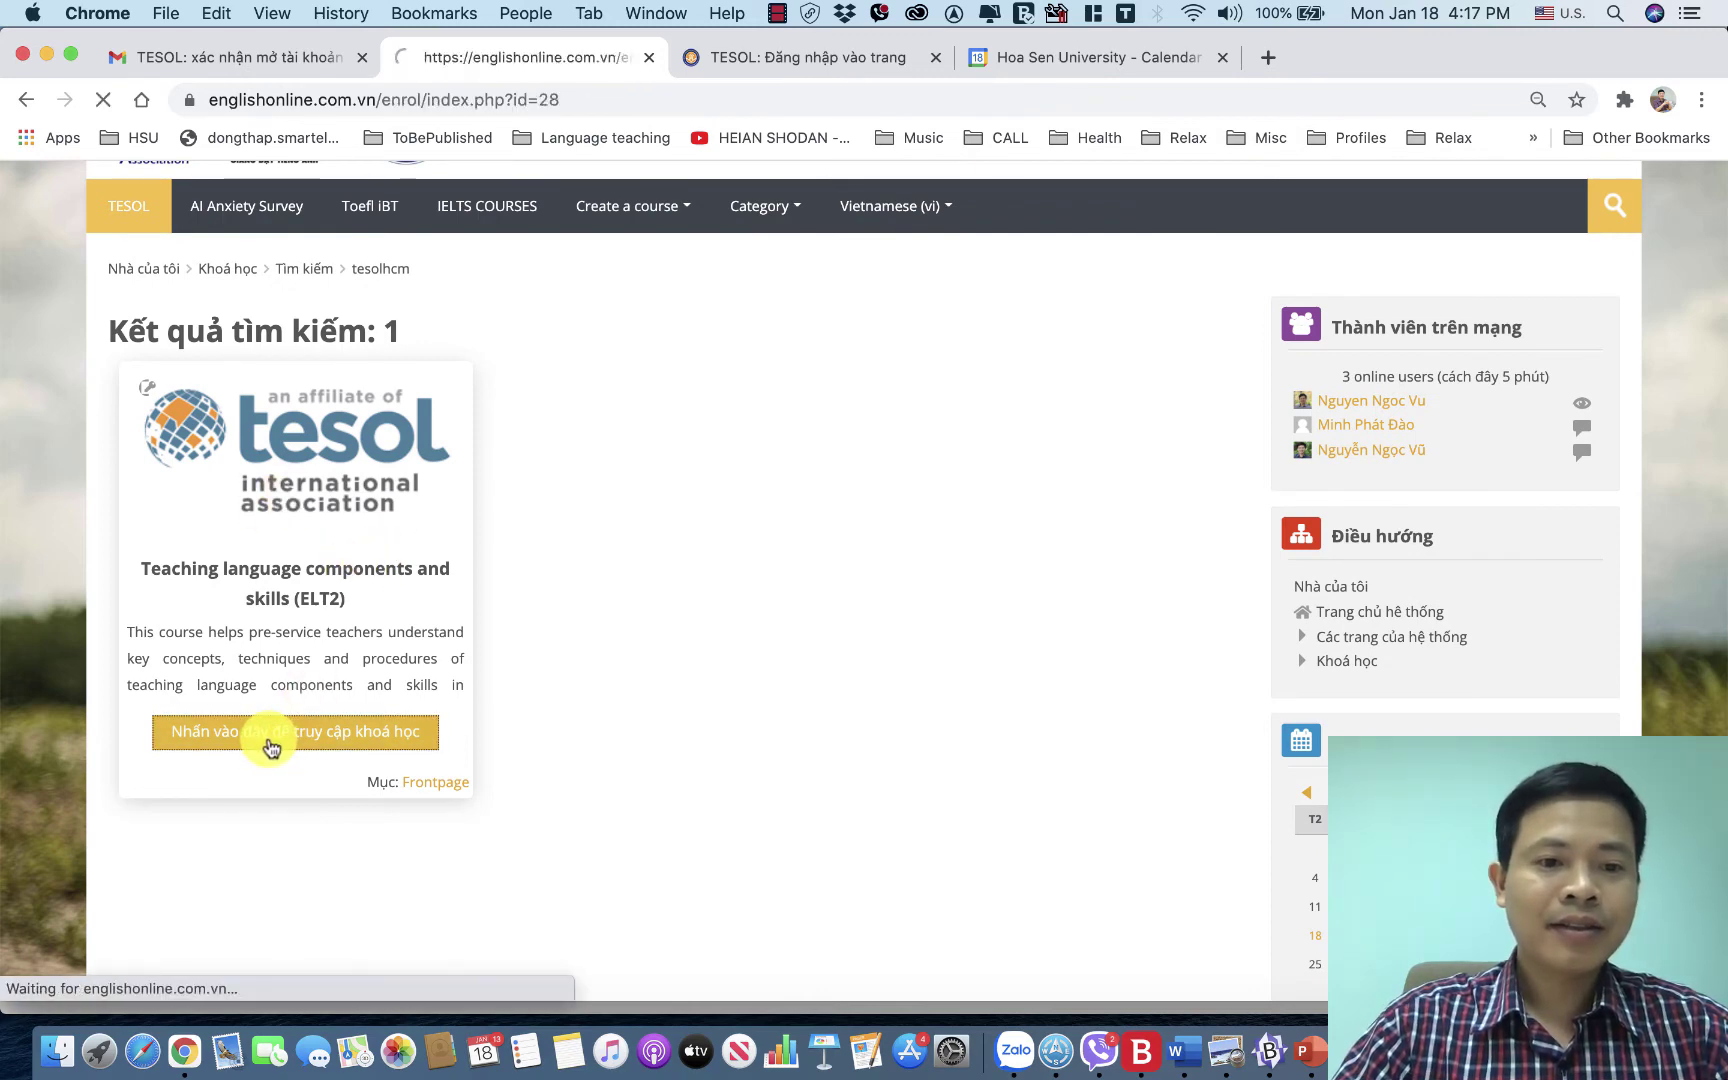
left_click(940, 622)
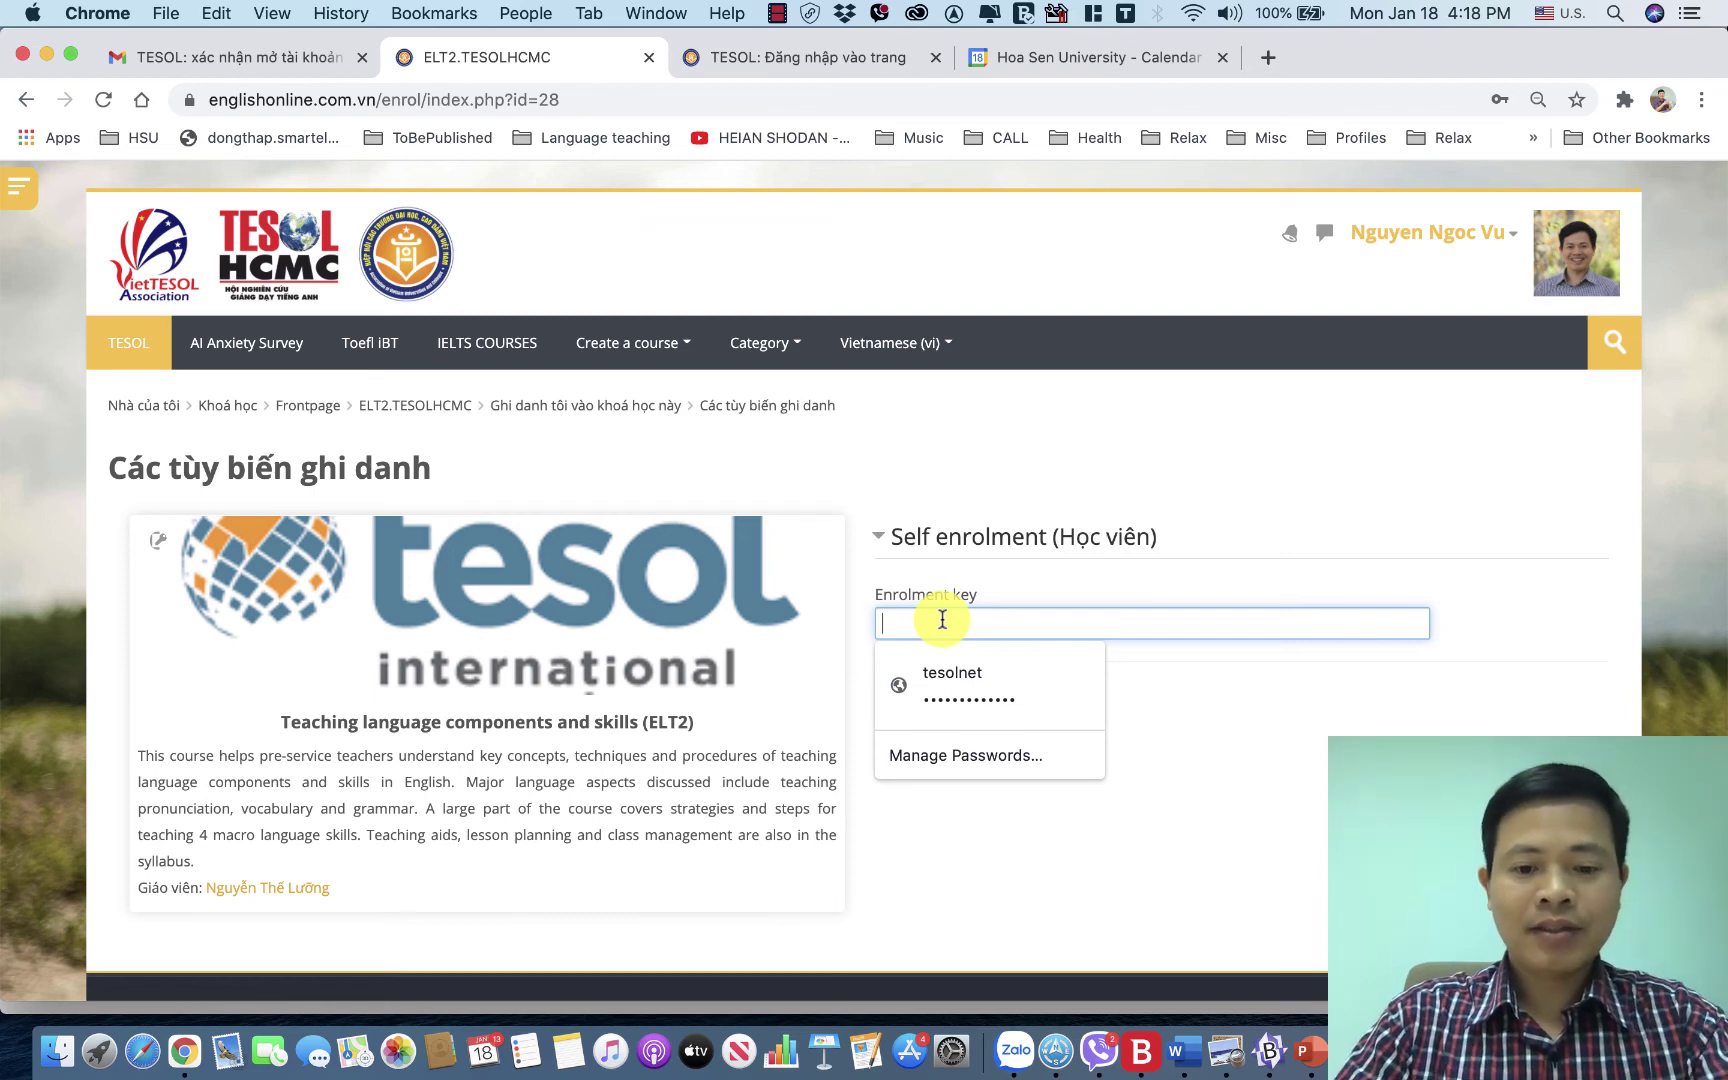
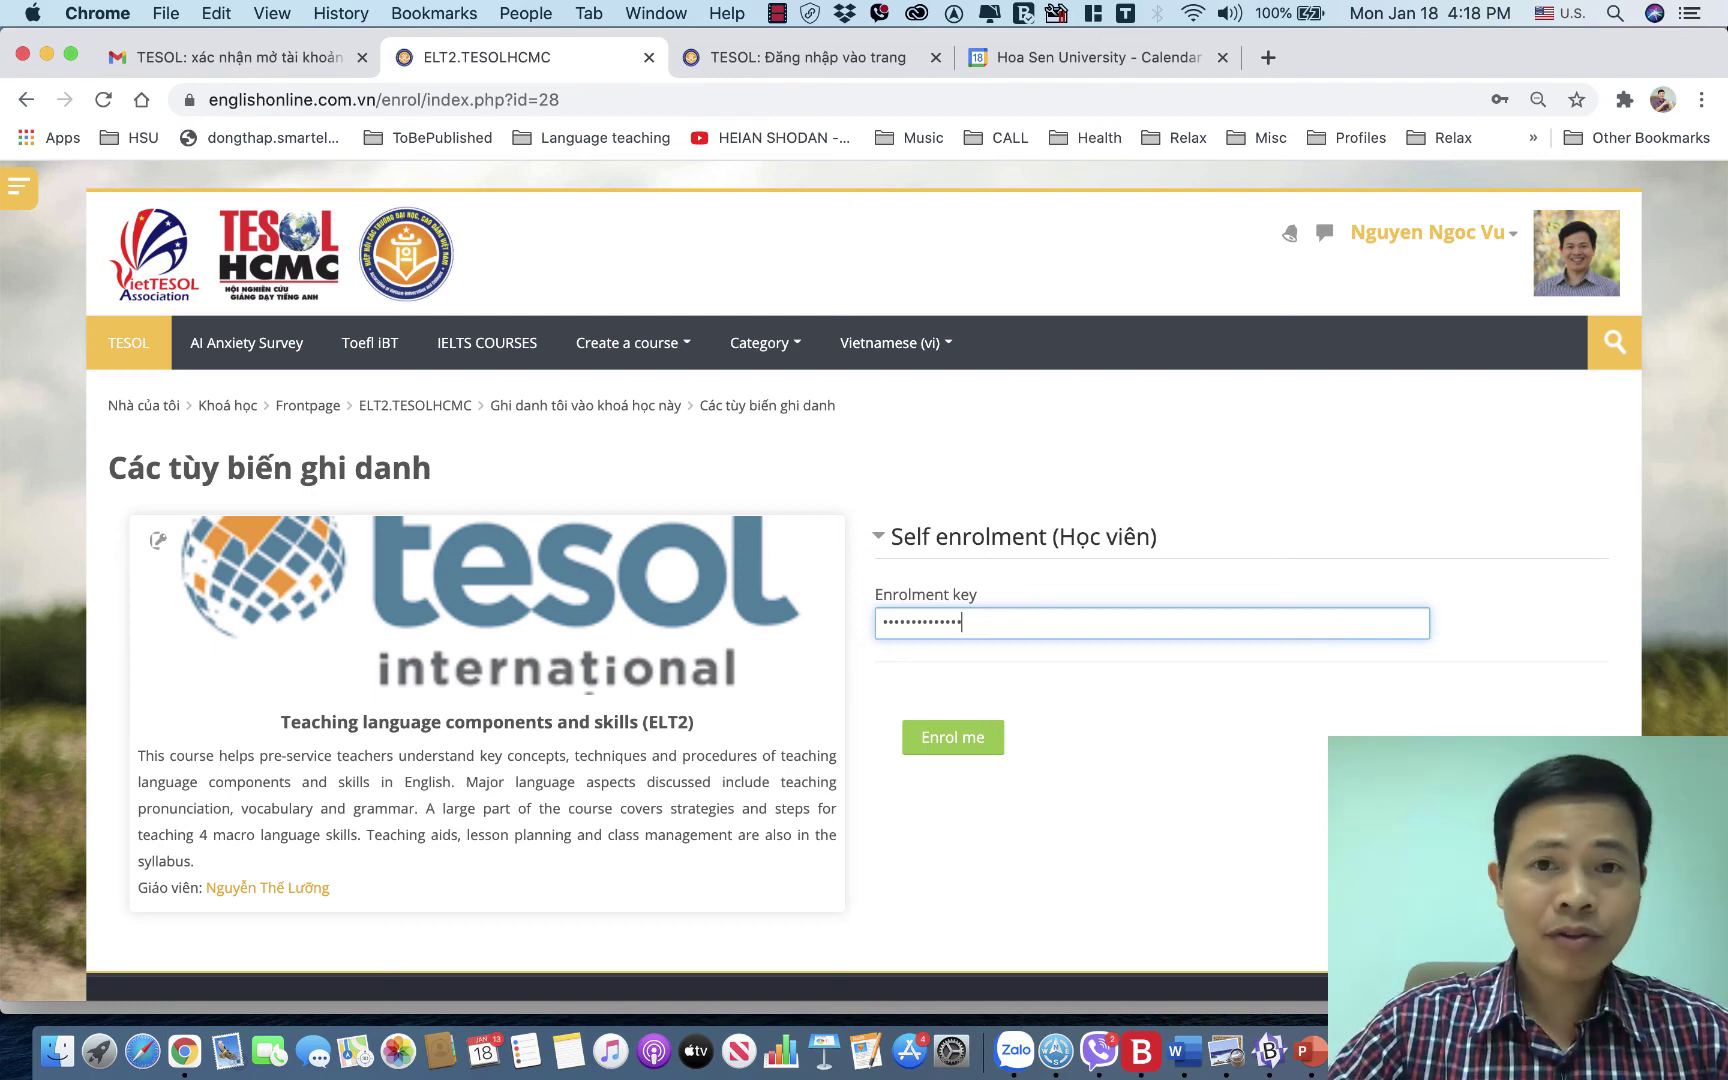
Enter the ELT2 course enrolment key, correcting the typo, and enrol in the course.
left_click(954, 736)
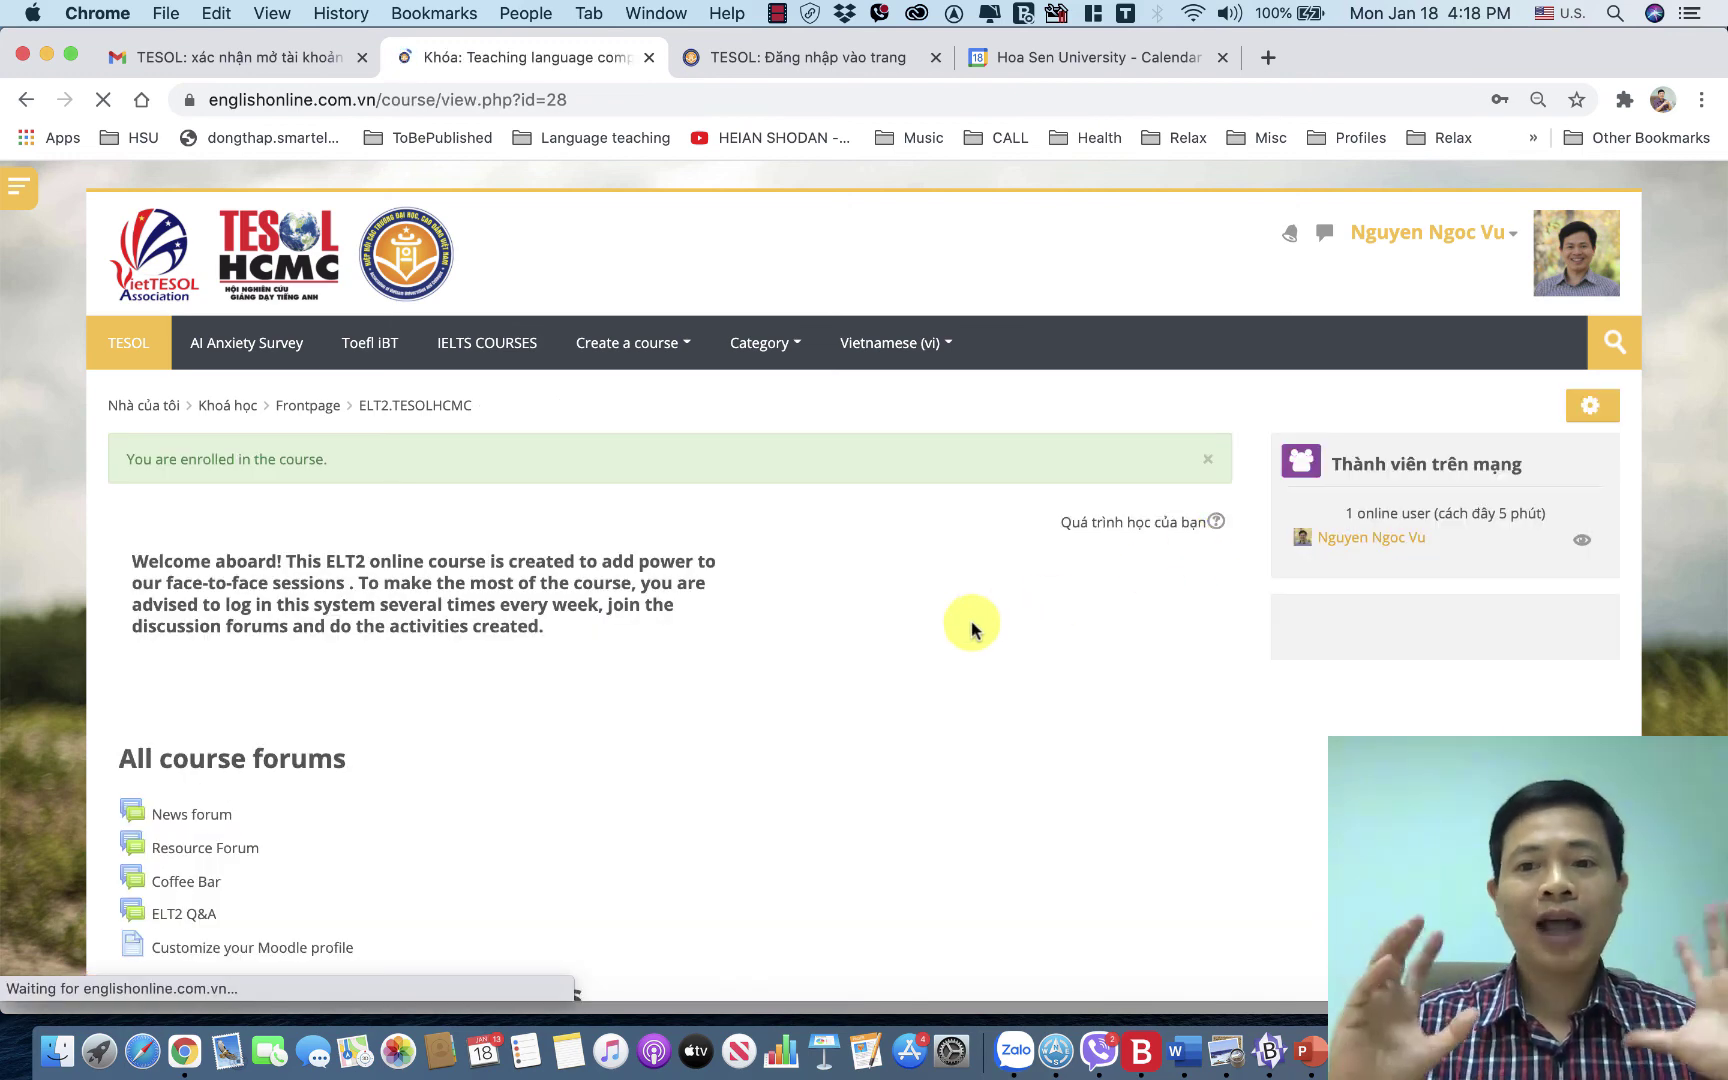
scroll(971, 628, "down", 10)
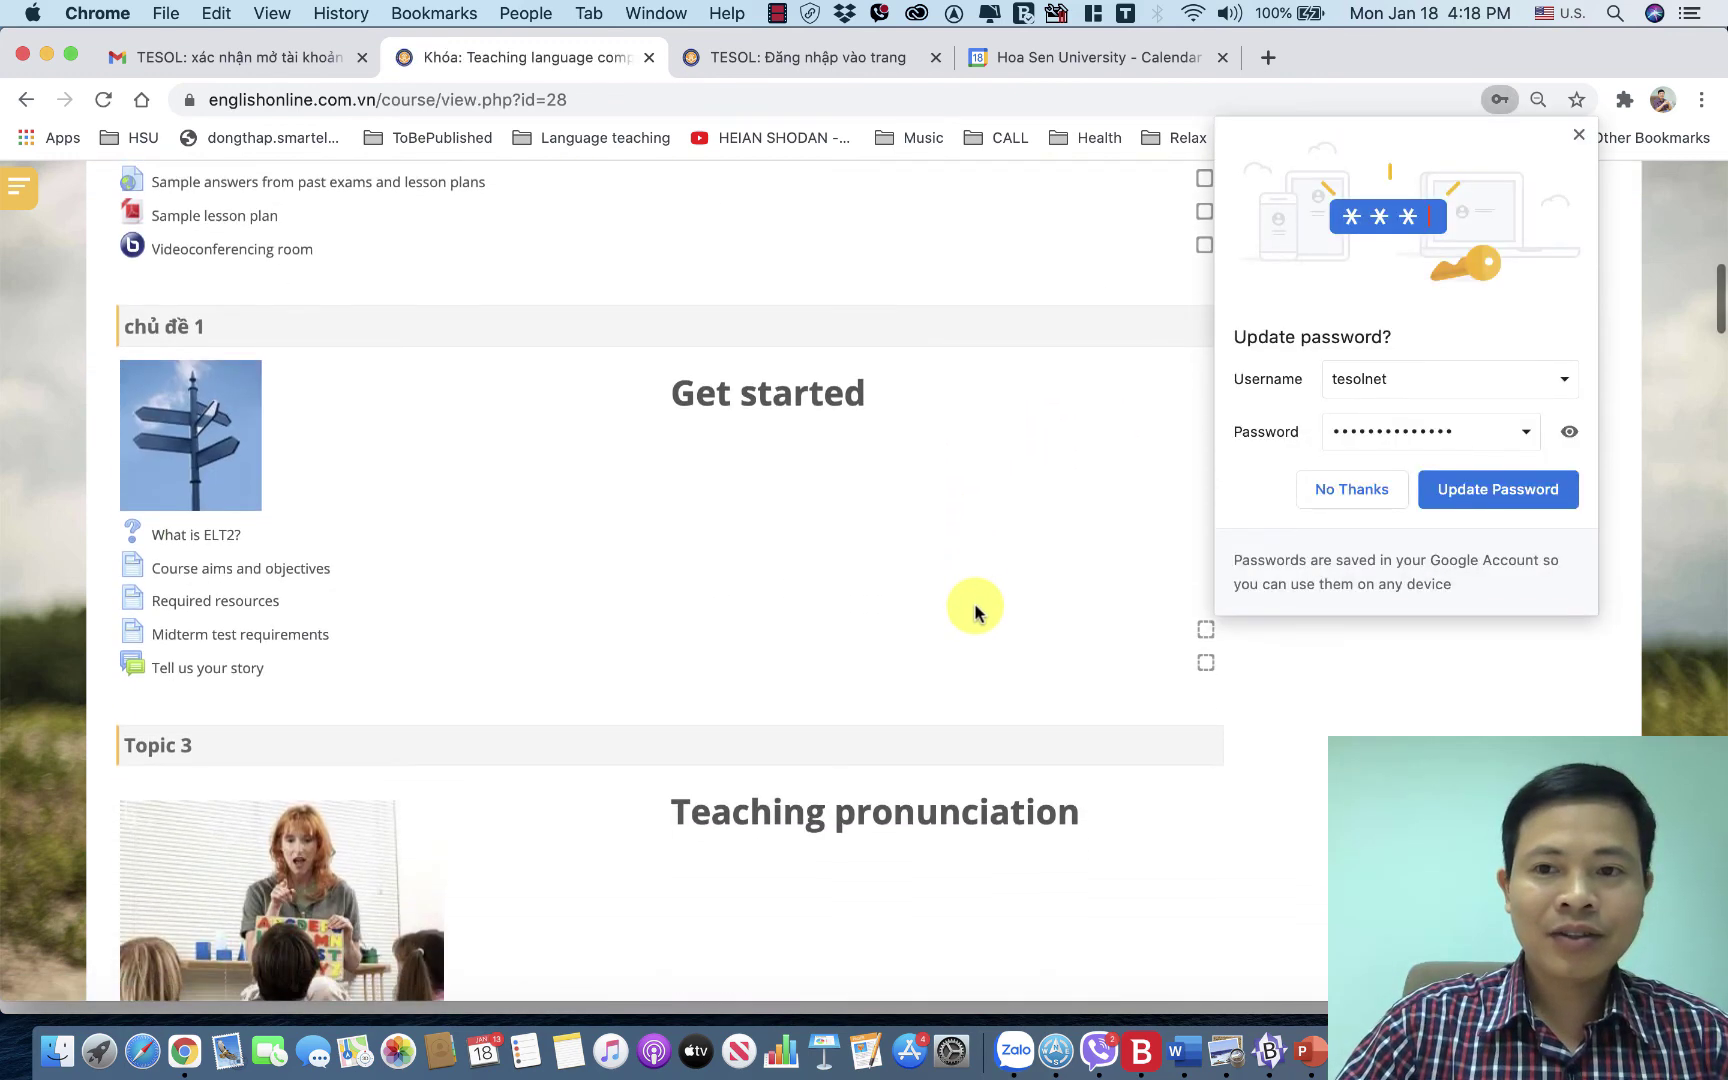
left_click(1581, 145)
scroll(1172, 515, "down", 20)
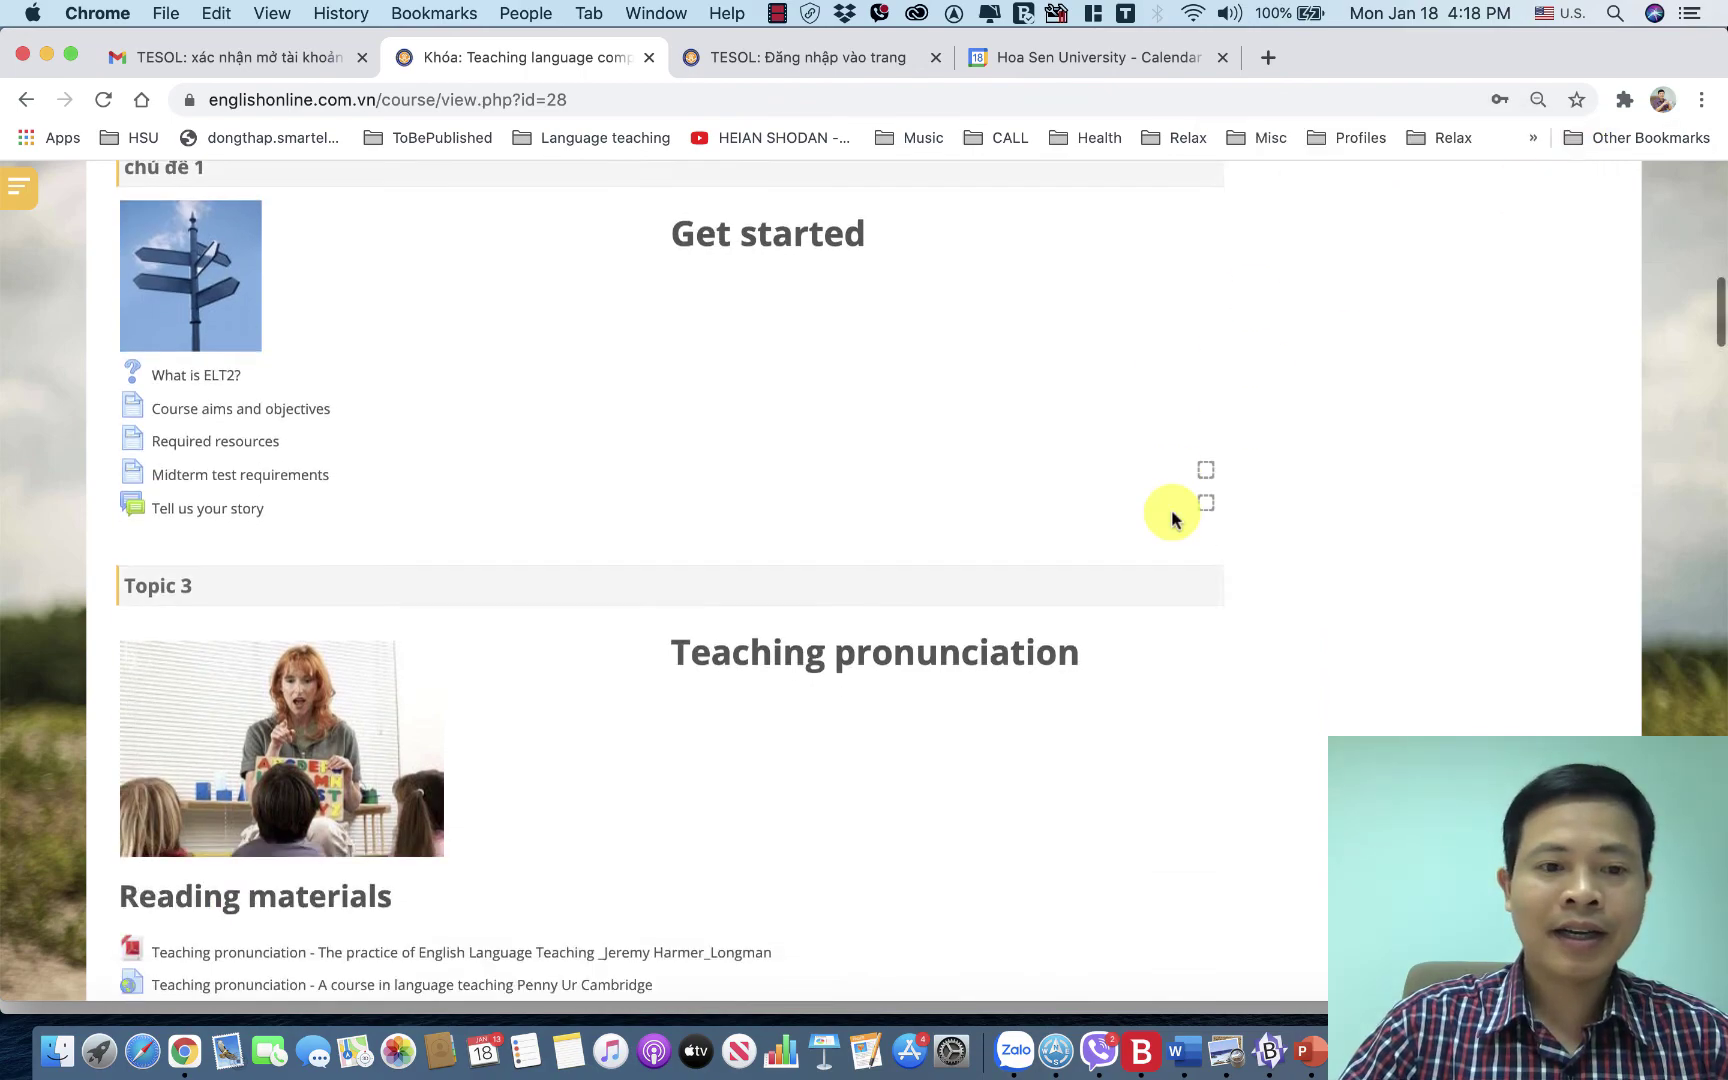
scroll(1172, 514, "down", 20)
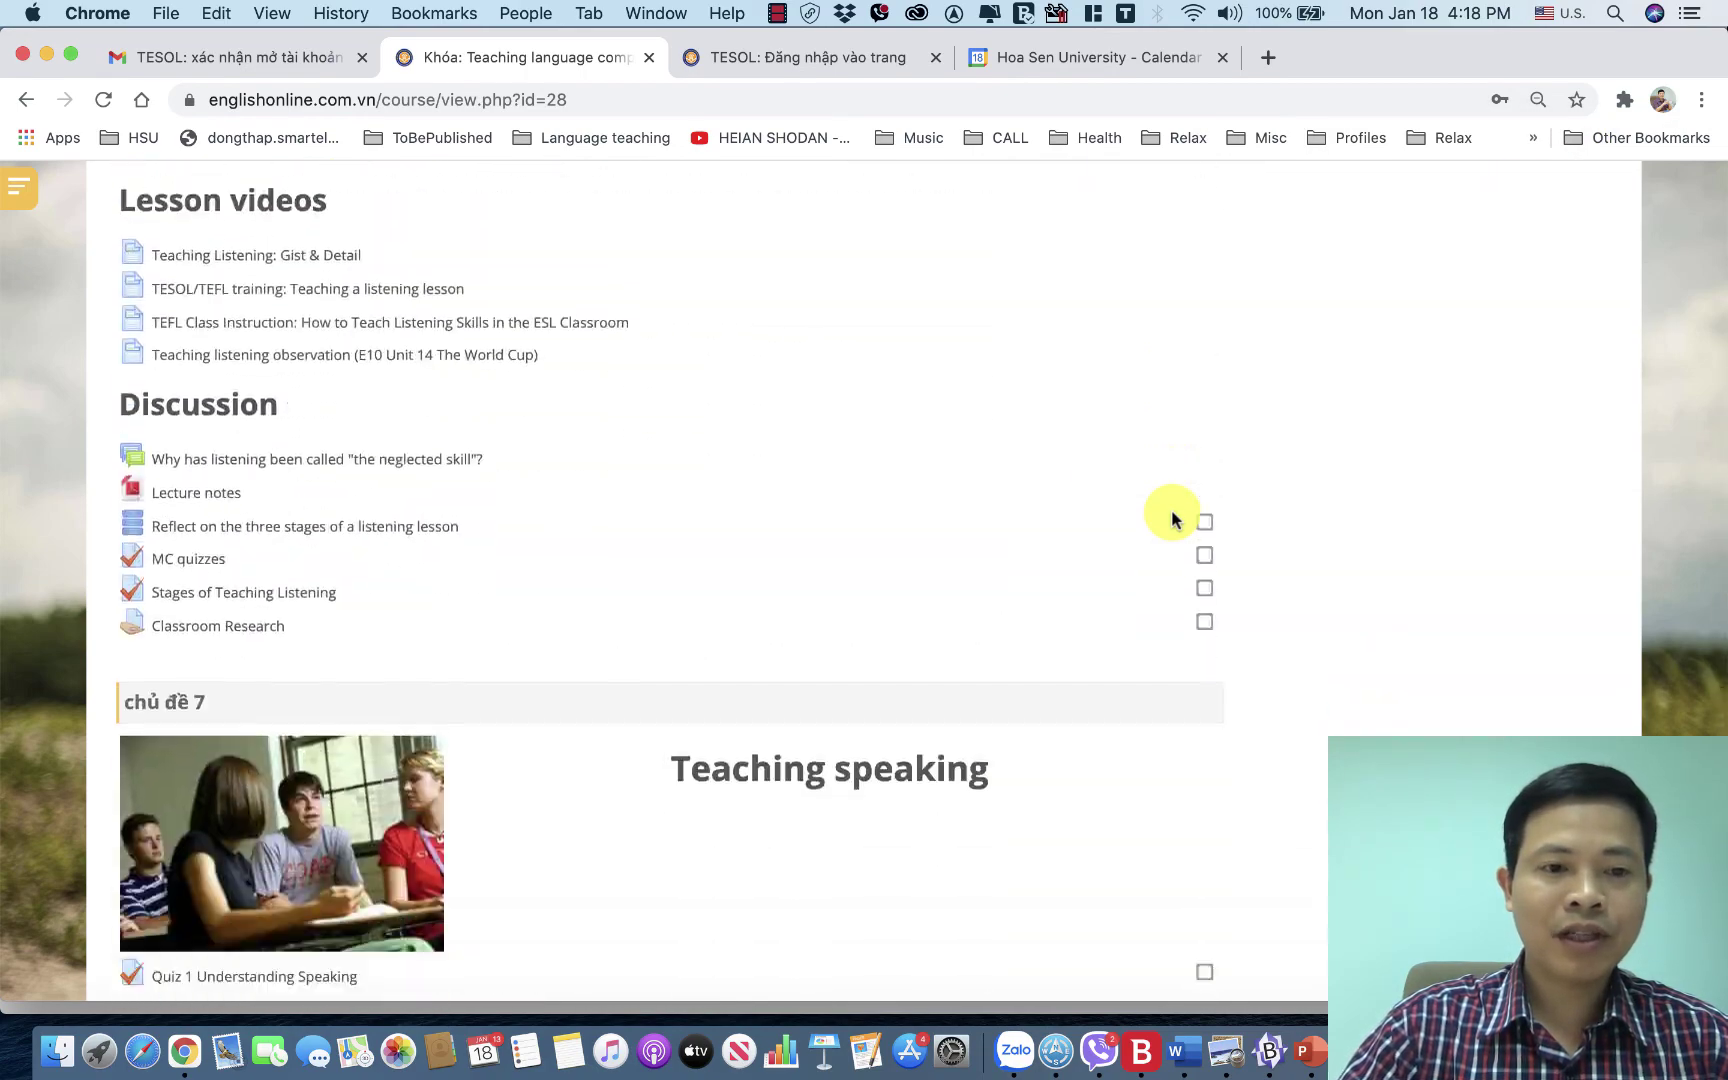
scroll(1172, 515, "up", 20)
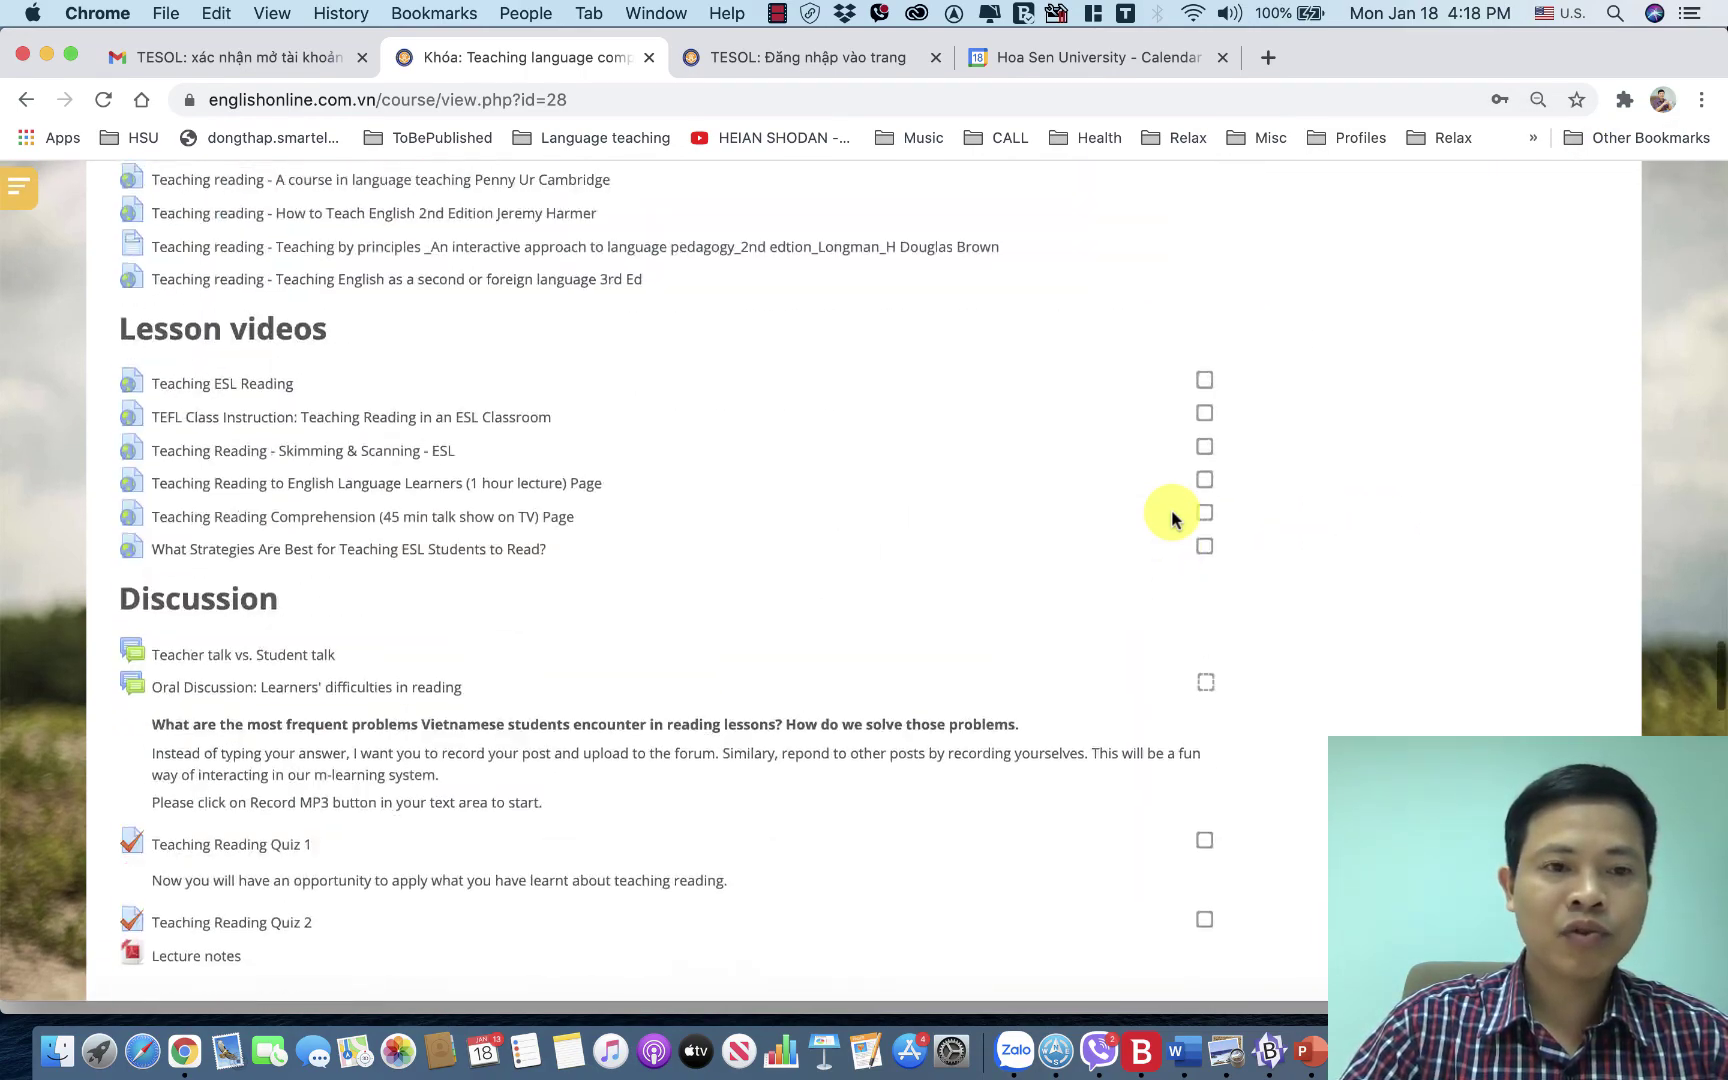
scroll(1172, 517, "up", 20)
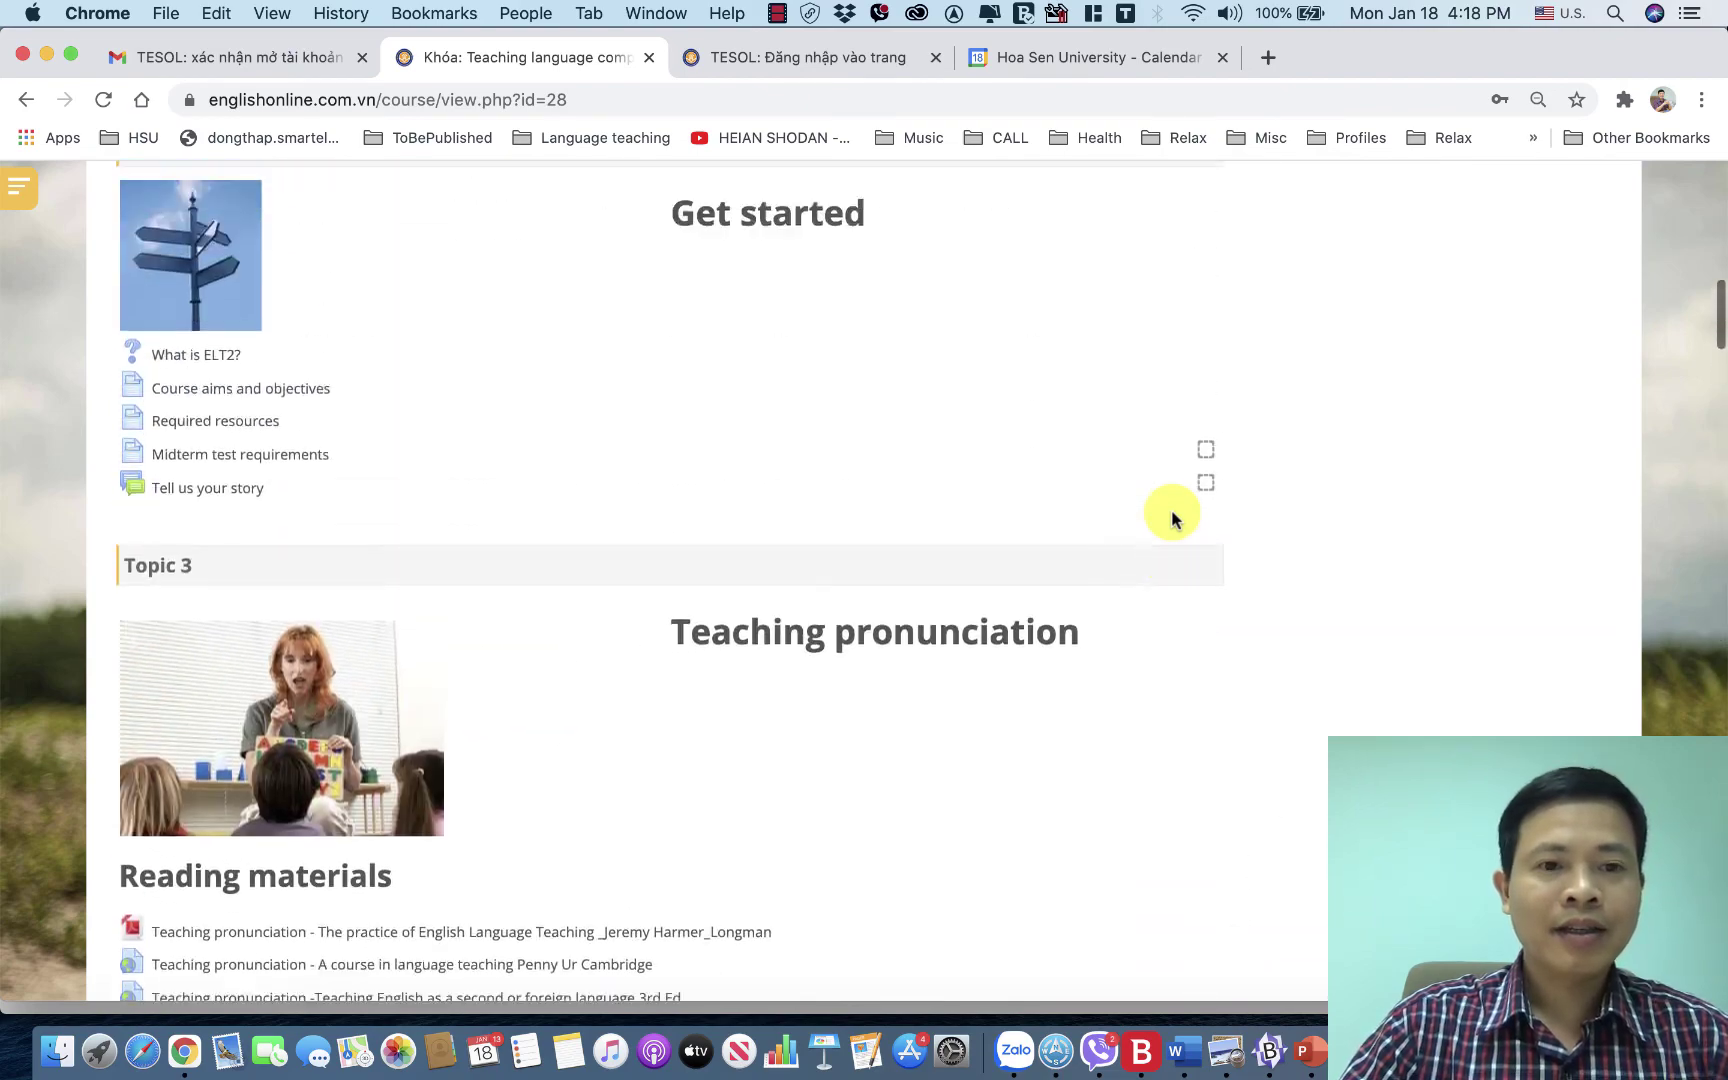
scroll(1172, 514, "down", 15)
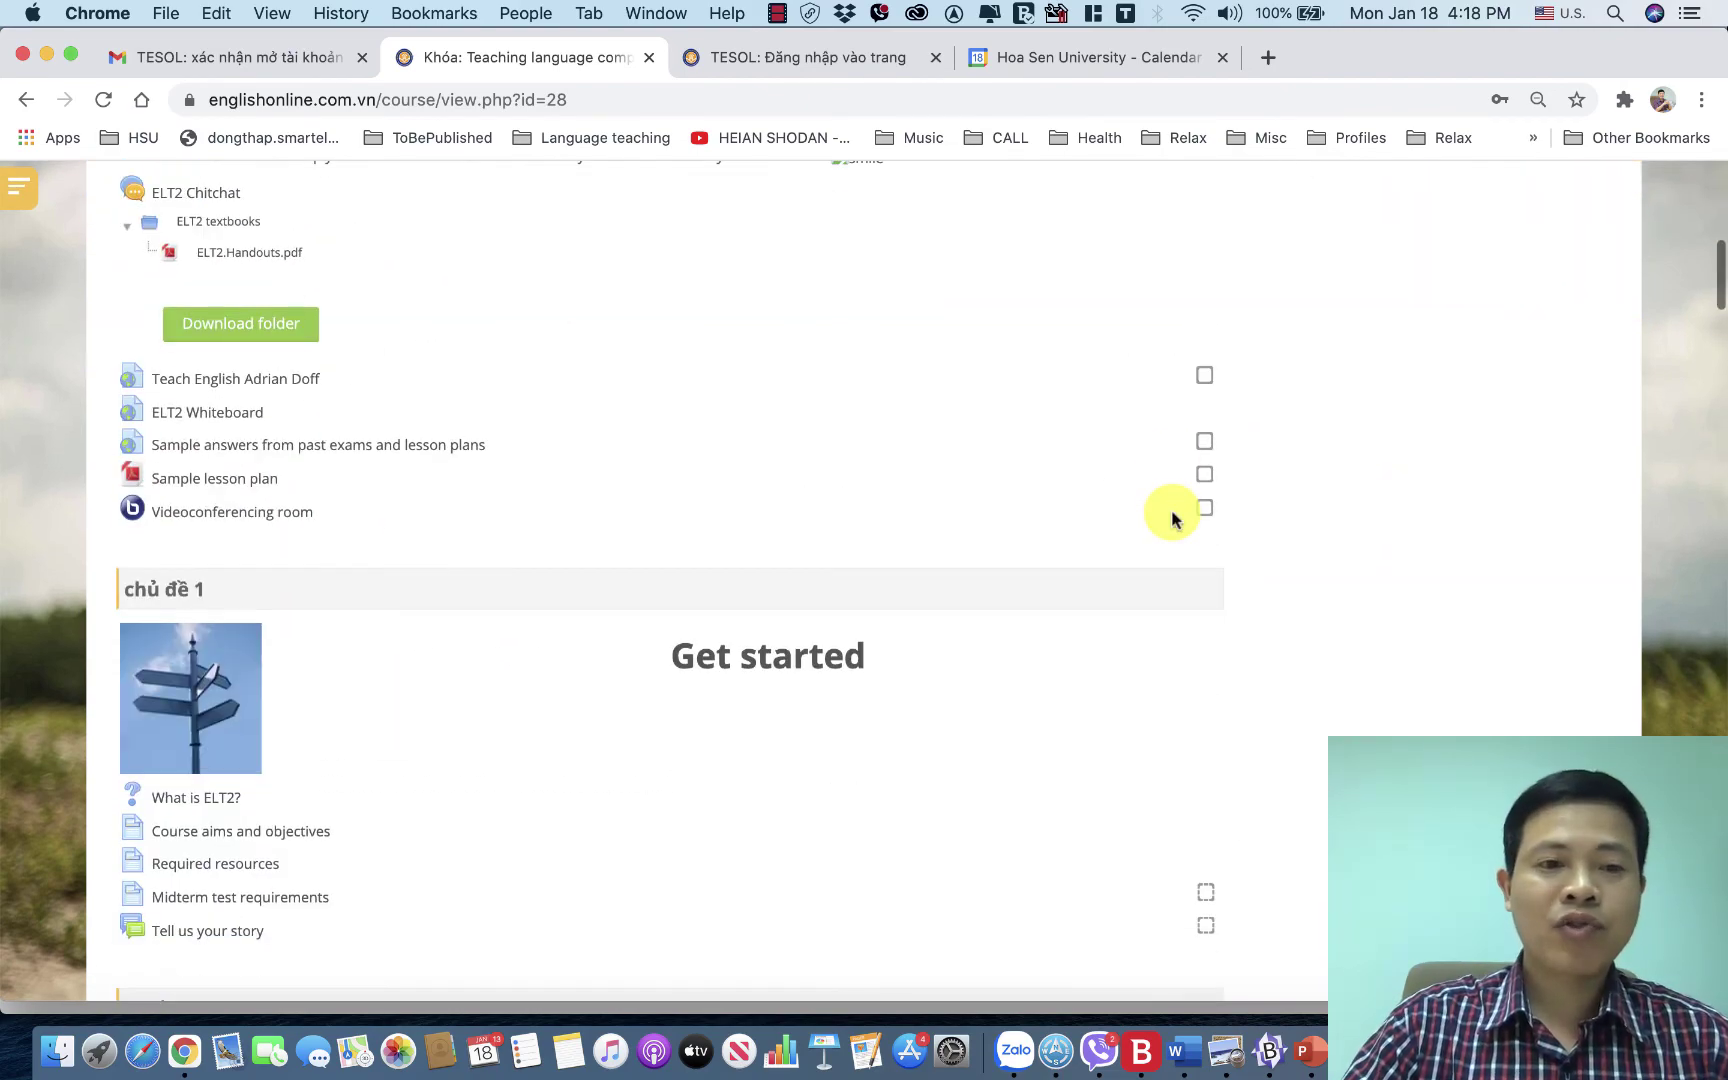
scroll(967, 600, "down", 5)
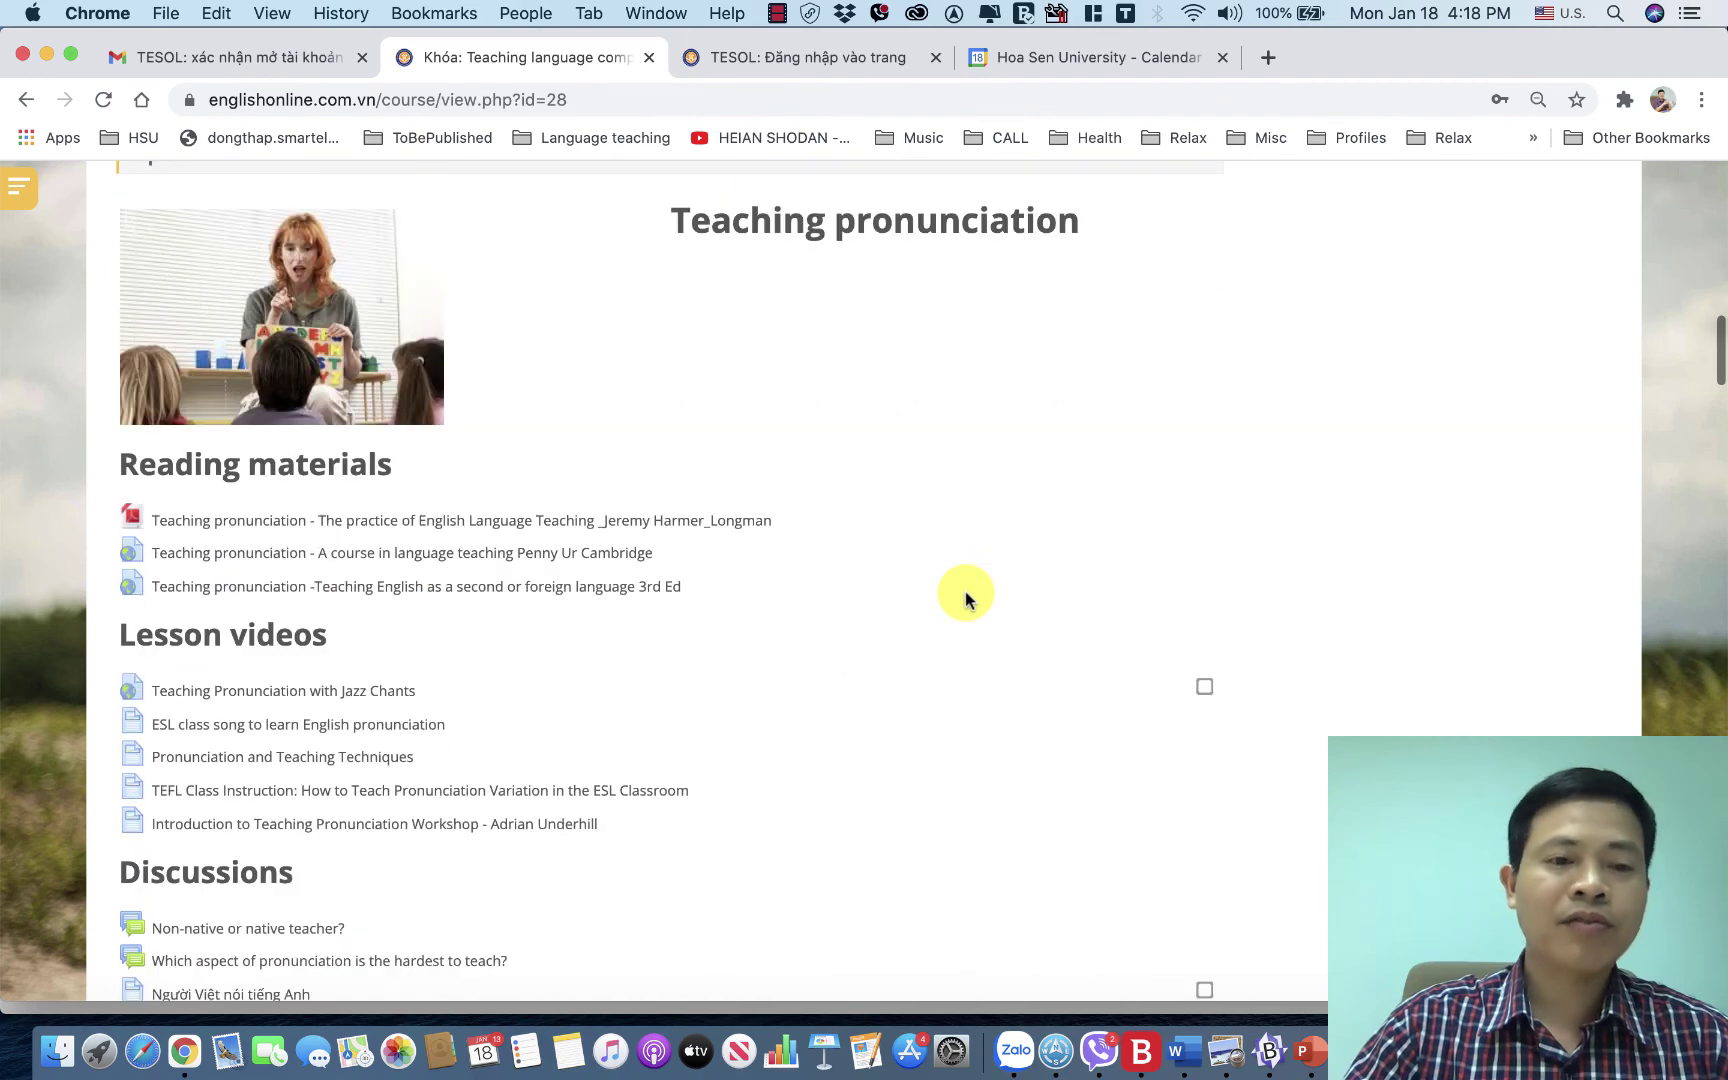
scroll(967, 600, "down", 1)
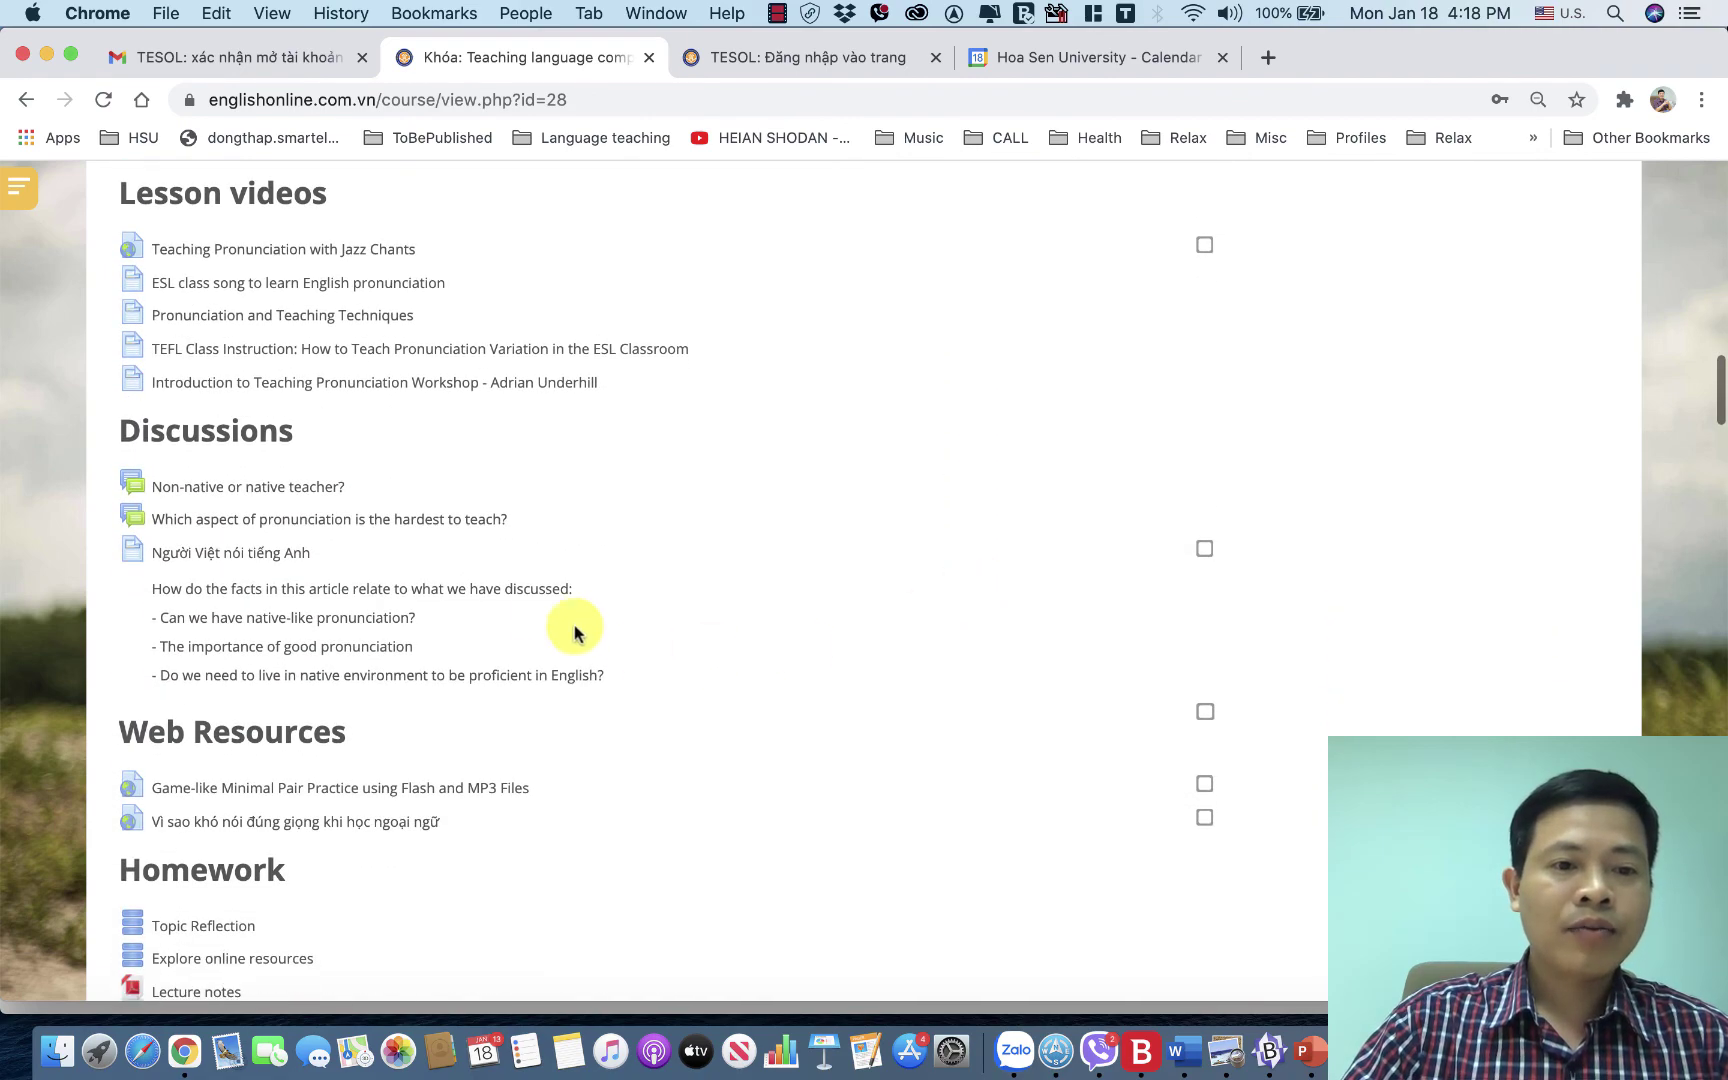